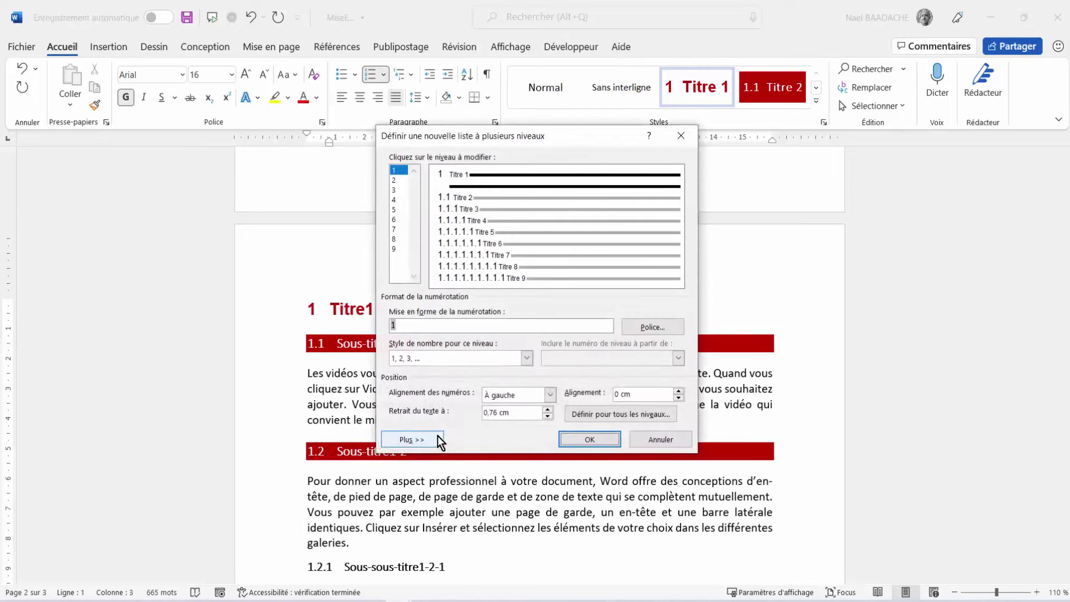
Replace the level 1 number format with the text "Chapitre" followed by a space.
{"action": "left_click_drag", "start_coordinate": [519, 136], "coordinate": [692, 177]}
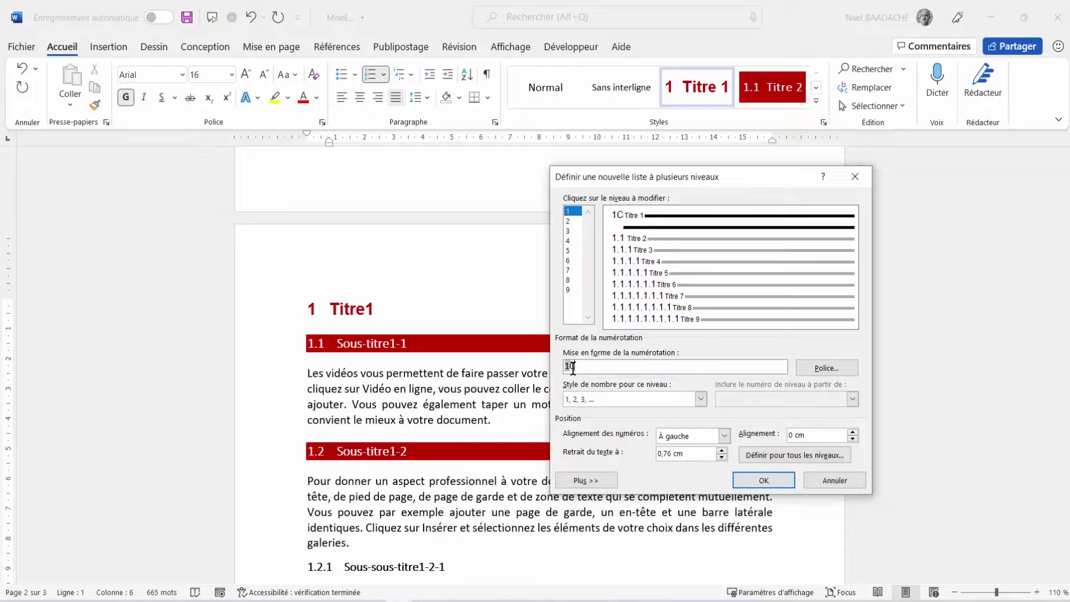
{"action": "key", "text": "BackSpace"}
{"action": "type", "text": "c"}
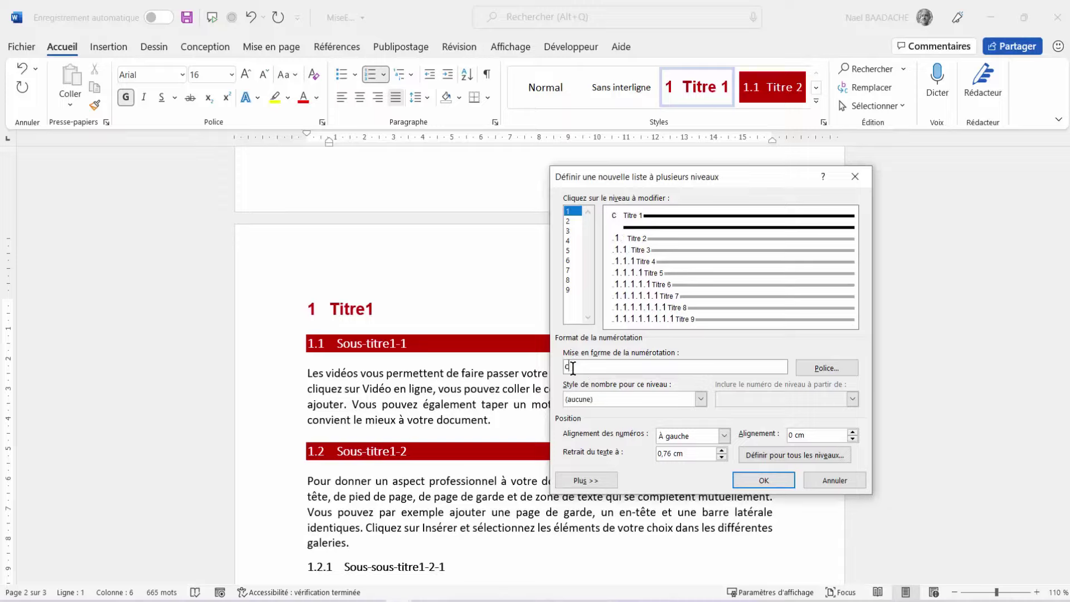
{"action": "type", "text": "hapitre"}
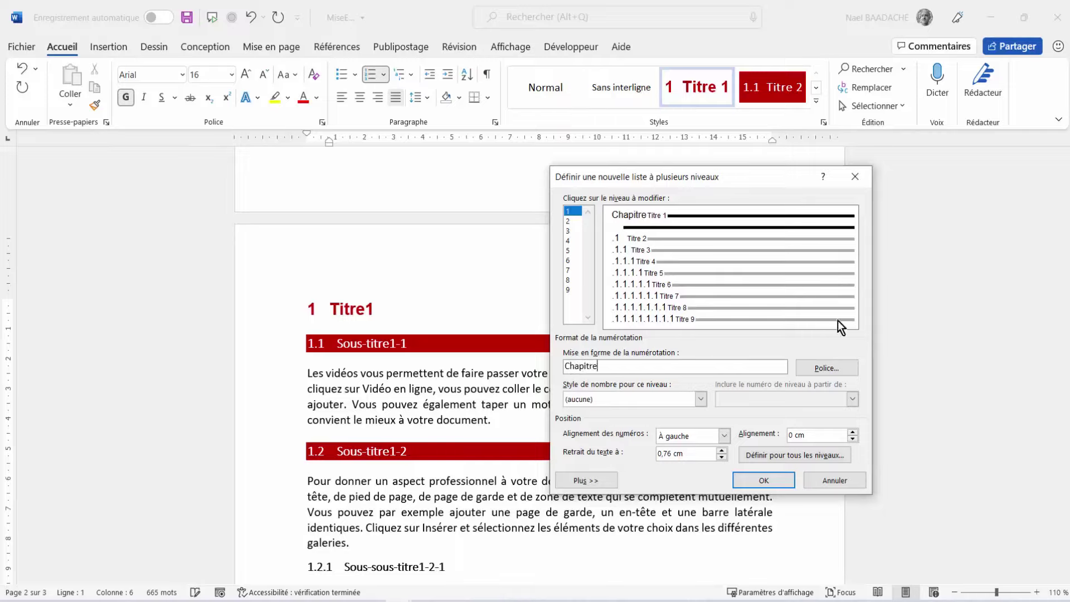
{"action": "left_click", "coordinate": [613, 366]}
Add the 1, 2, 3, … number style followed by a hyphen to the level 1 format, and apply the multilevel list.
{"action": "left_click", "coordinate": [701, 399]}
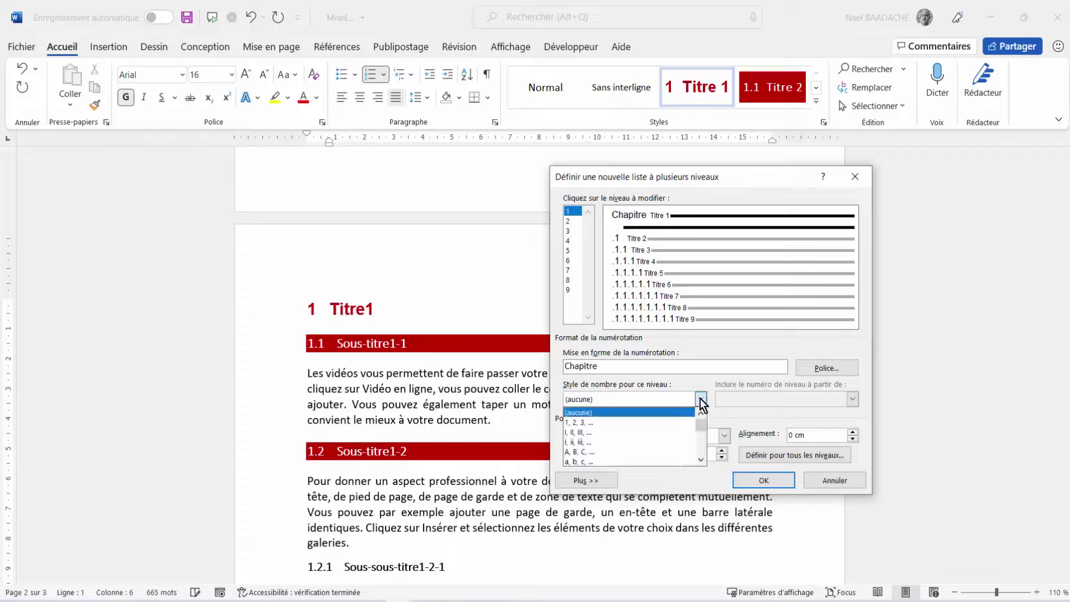
{"action": "left_click", "coordinate": [580, 424]}
{"action": "left_click", "coordinate": [621, 363]}
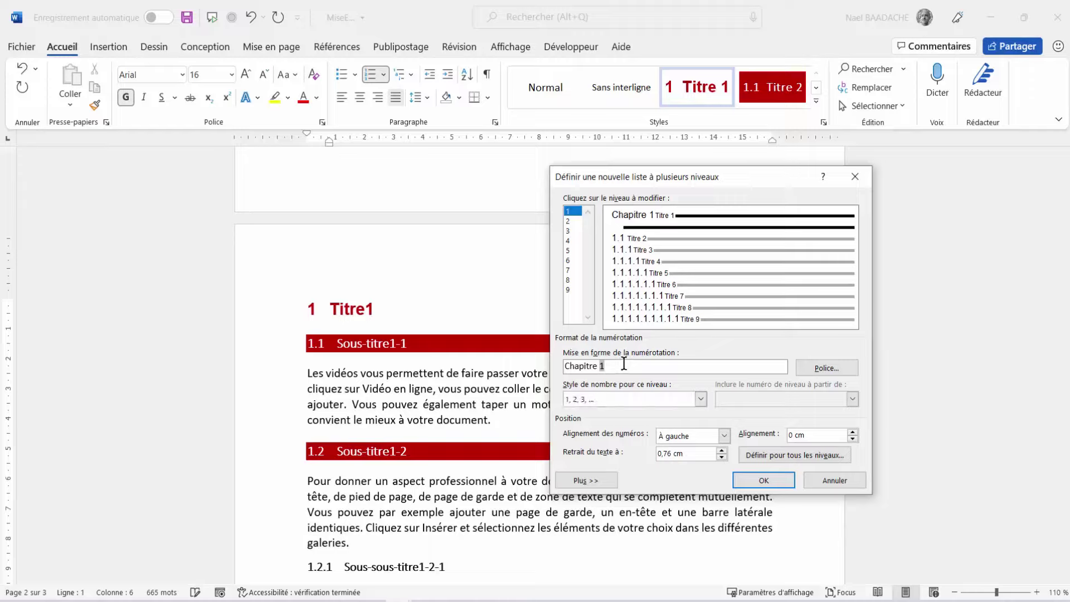
{"action": "type", "text": "-"}
{"action": "left_click", "coordinate": [763, 481]}
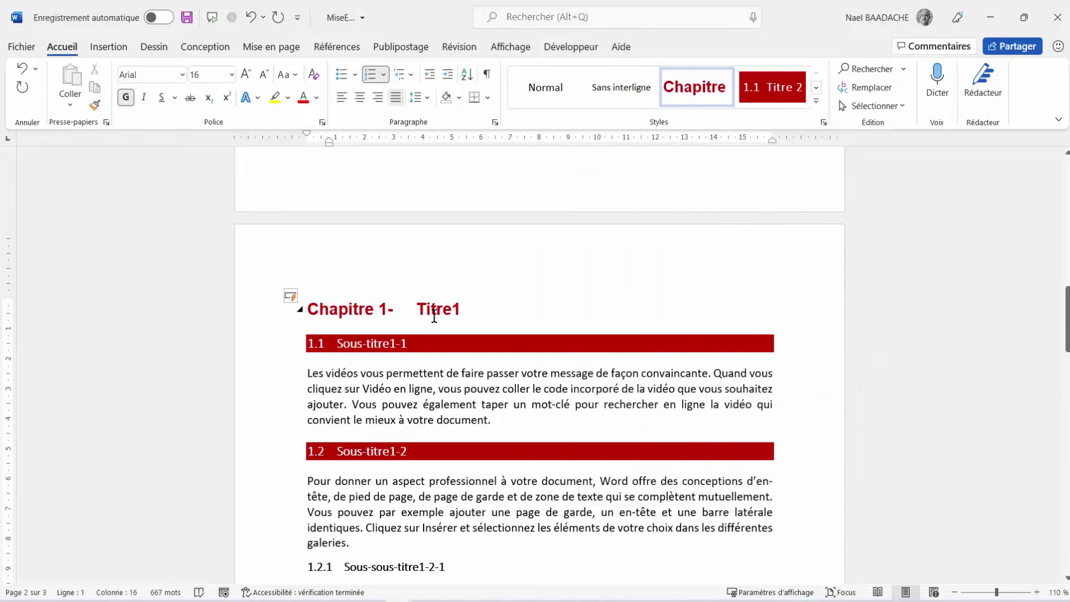
Review the chapter headings and show the formatting marks in the document.
{"action": "scroll", "coordinate": [434, 316], "scroll_direction": "down", "scroll_amount": 7}
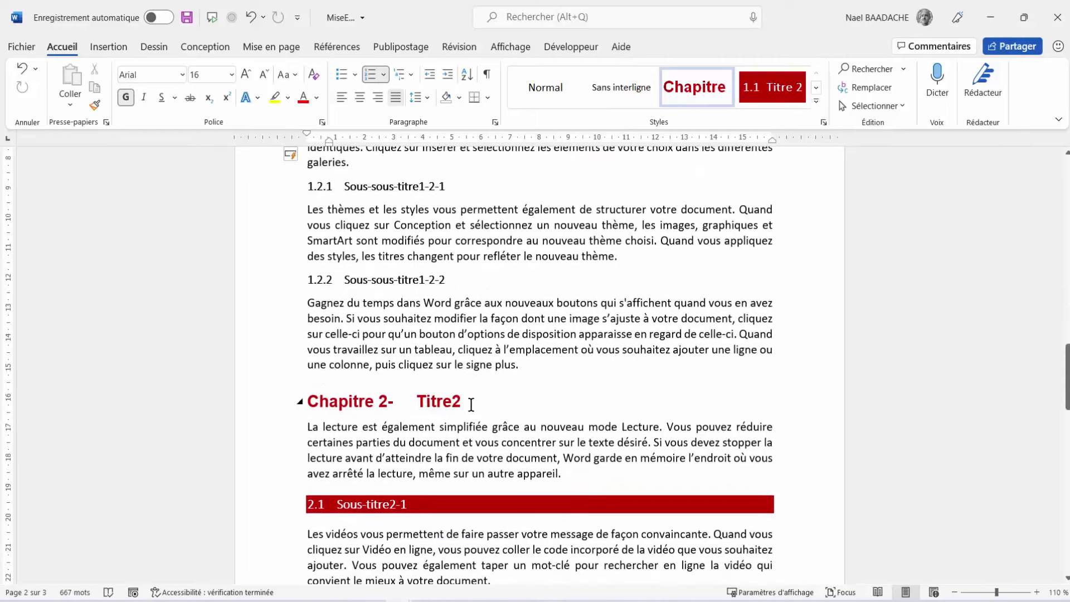
{"action": "scroll", "coordinate": [471, 404], "scroll_direction": "up", "scroll_amount": 7}
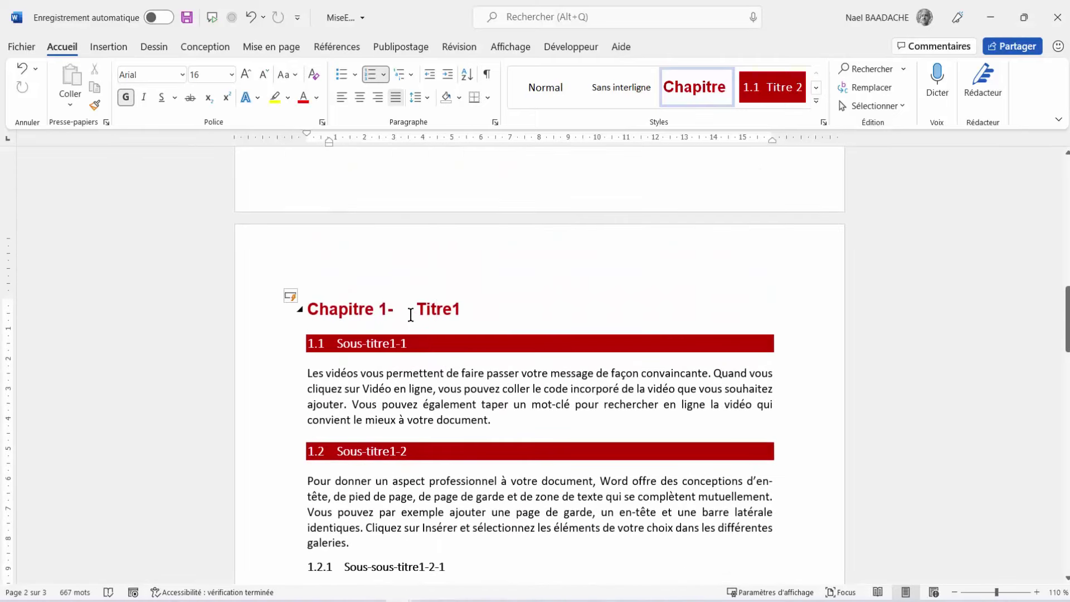
{"action": "left_click", "coordinate": [396, 308]}
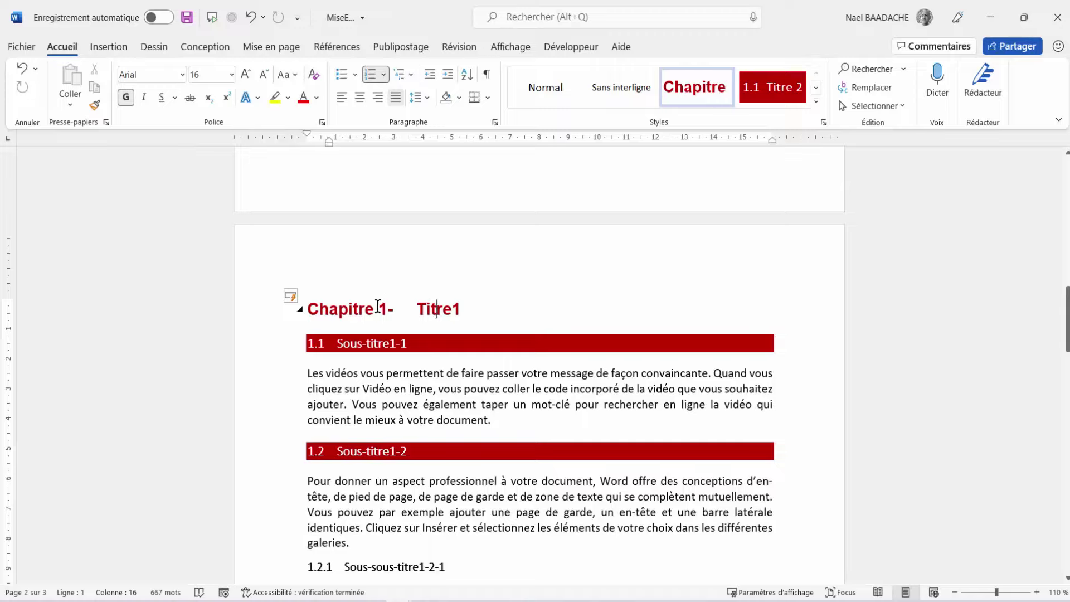
{"action": "left_click", "coordinate": [488, 76]}
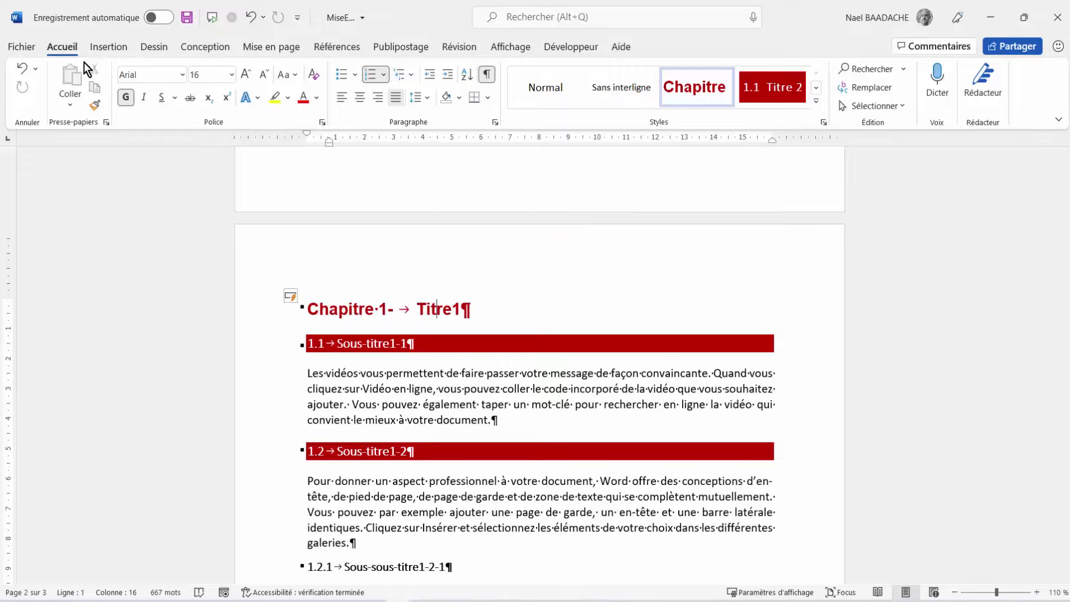
Redefine the multilevel list so that the level 1 number is followed by a space (Espace), and apply it.
{"action": "left_click", "coordinate": [412, 78]}
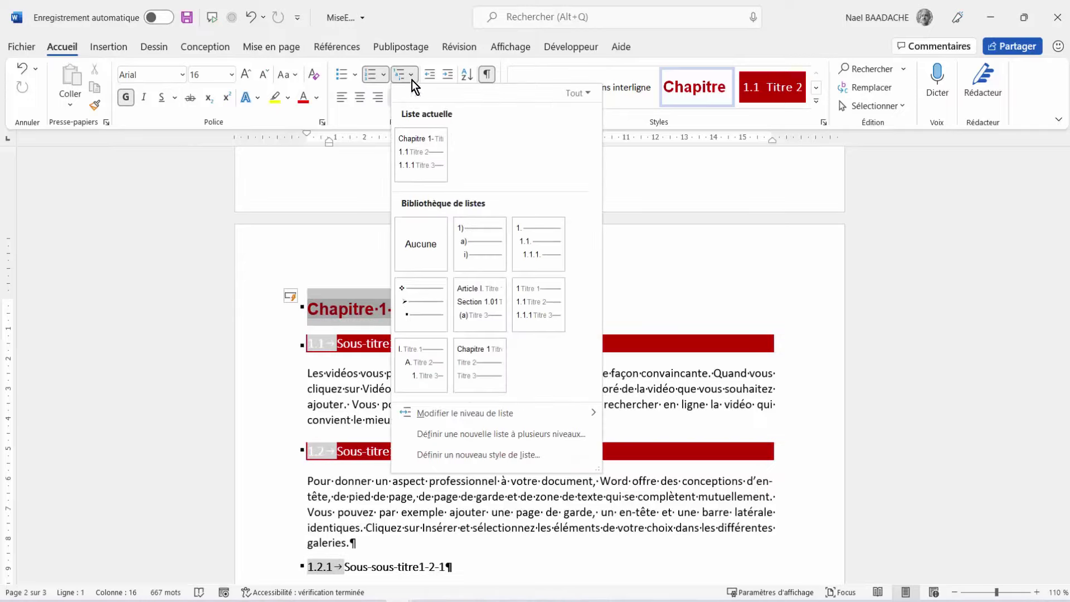
{"action": "left_click", "coordinate": [457, 439]}
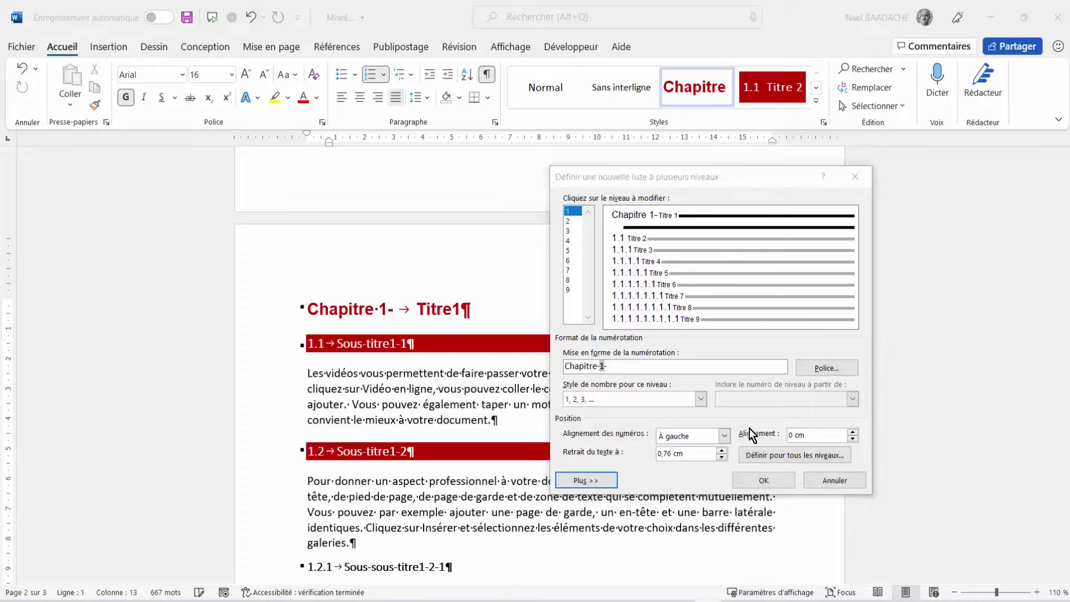
{"action": "left_click", "coordinate": [587, 481]}
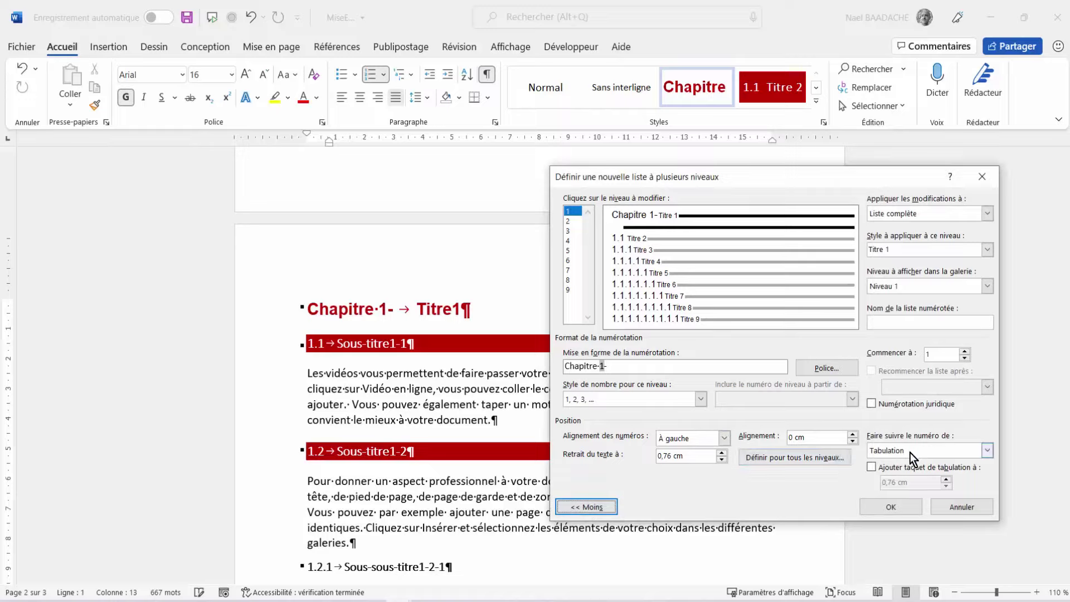
{"action": "left_click", "coordinate": [986, 451]}
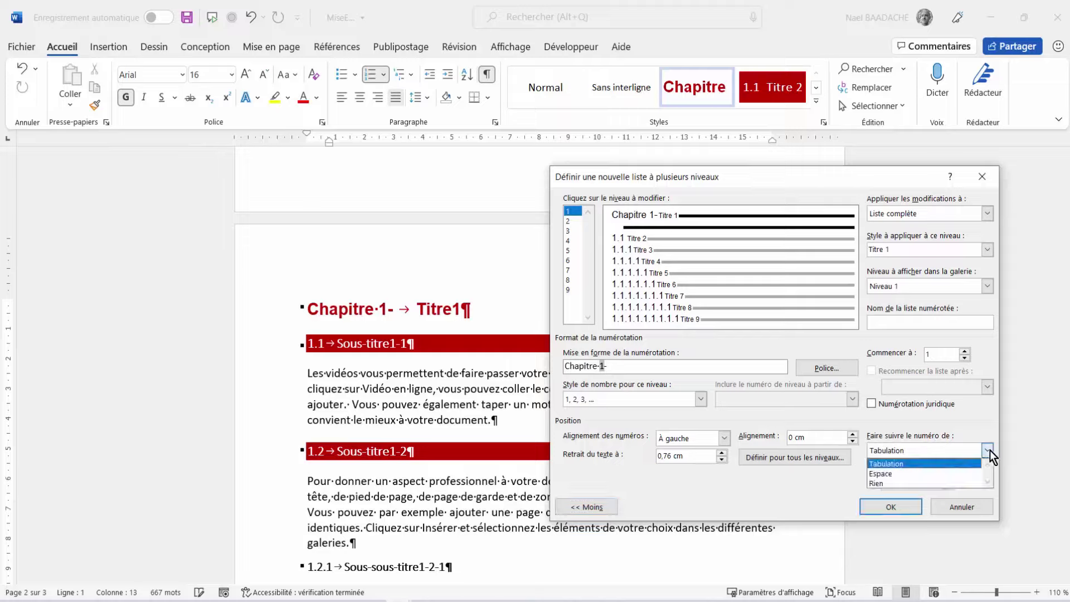
{"action": "left_click", "coordinate": [887, 474]}
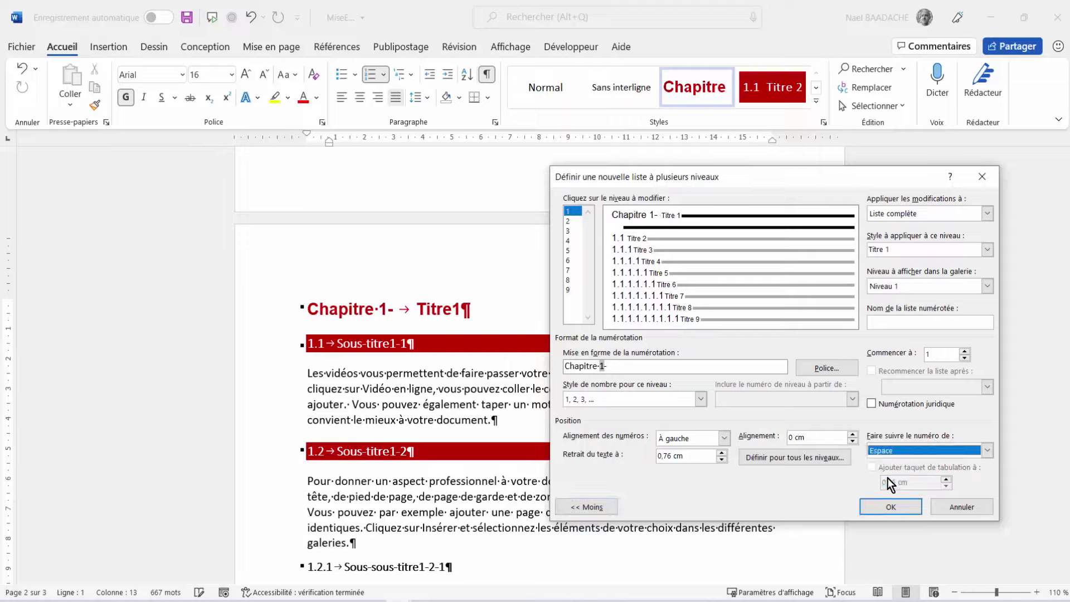
{"action": "left_click", "coordinate": [890, 507]}
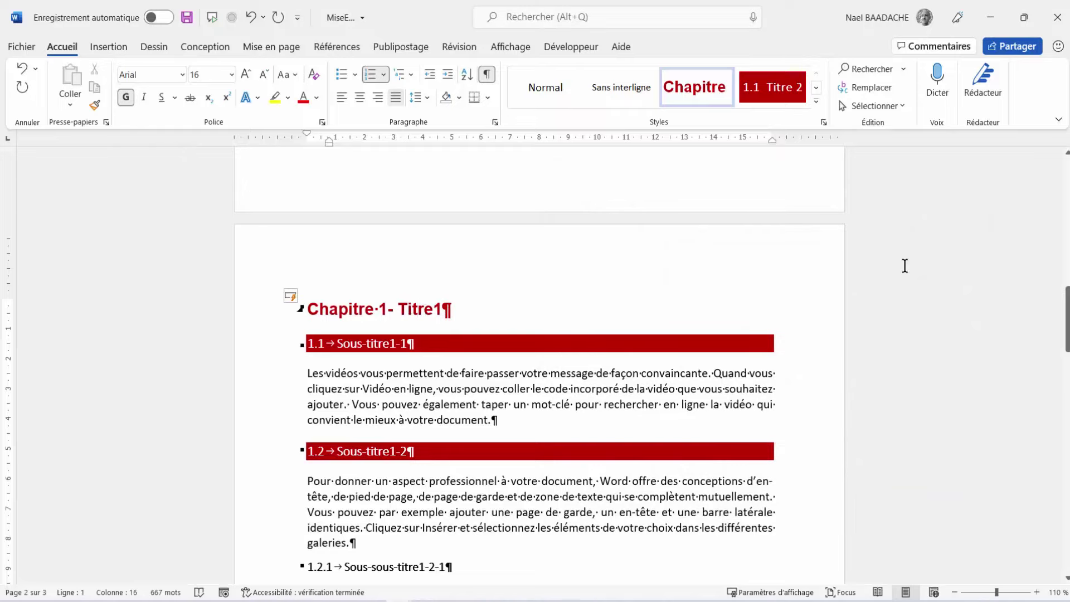
{"action": "scroll", "coordinate": [345, 256], "scroll_direction": "down", "scroll_amount": 2}
{"action": "left_click", "coordinate": [345, 249]}
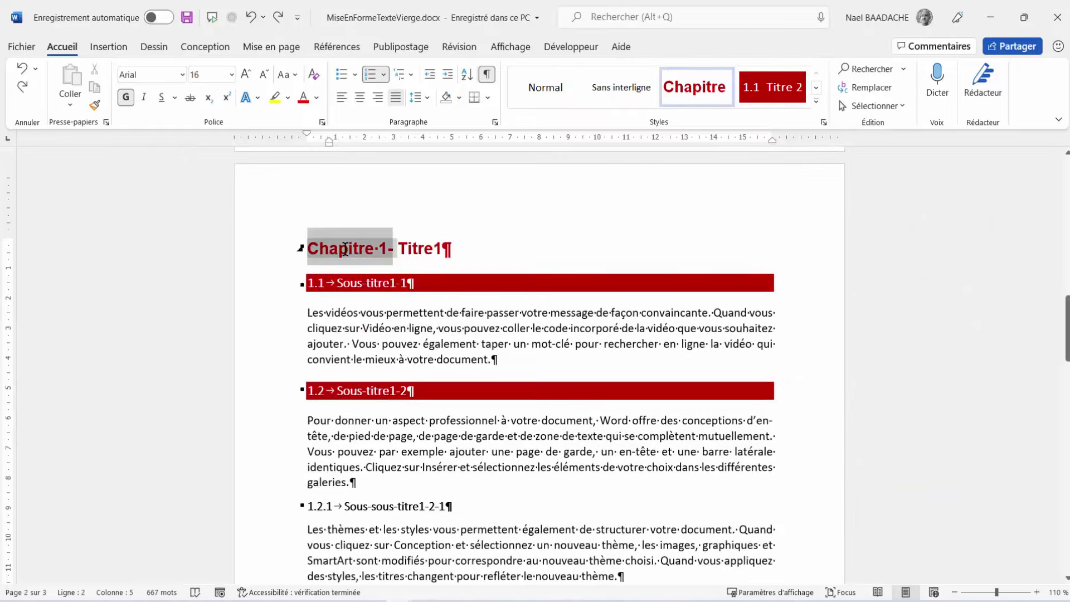
{"action": "key", "text": "Escape"}
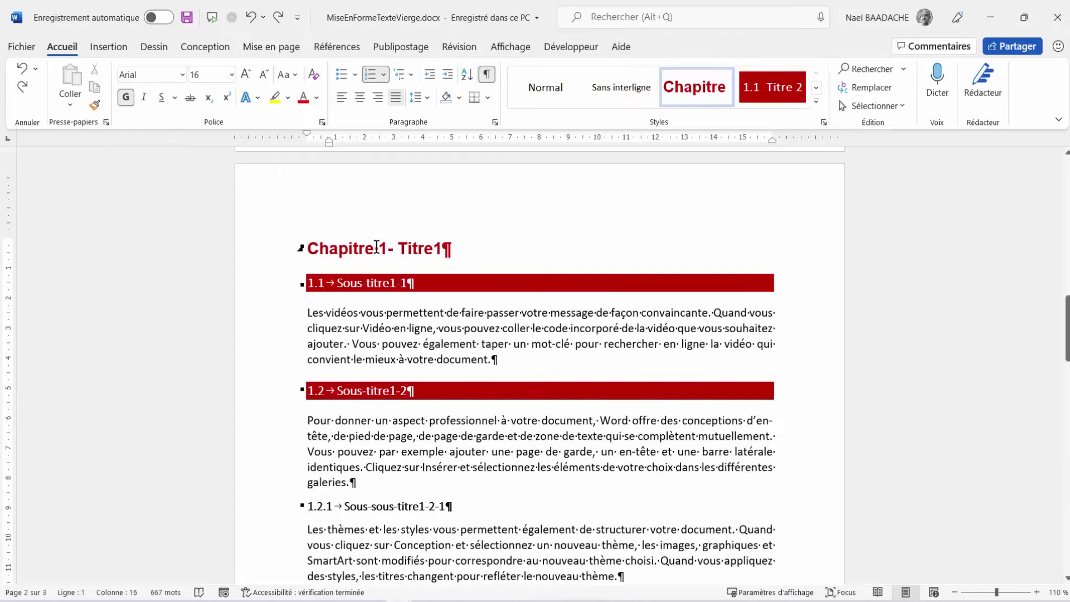
{"action": "scroll", "coordinate": [387, 320], "scroll_direction": "down", "scroll_amount": 4}
{"action": "scroll", "coordinate": [387, 320], "scroll_direction": "up", "scroll_amount": 3}
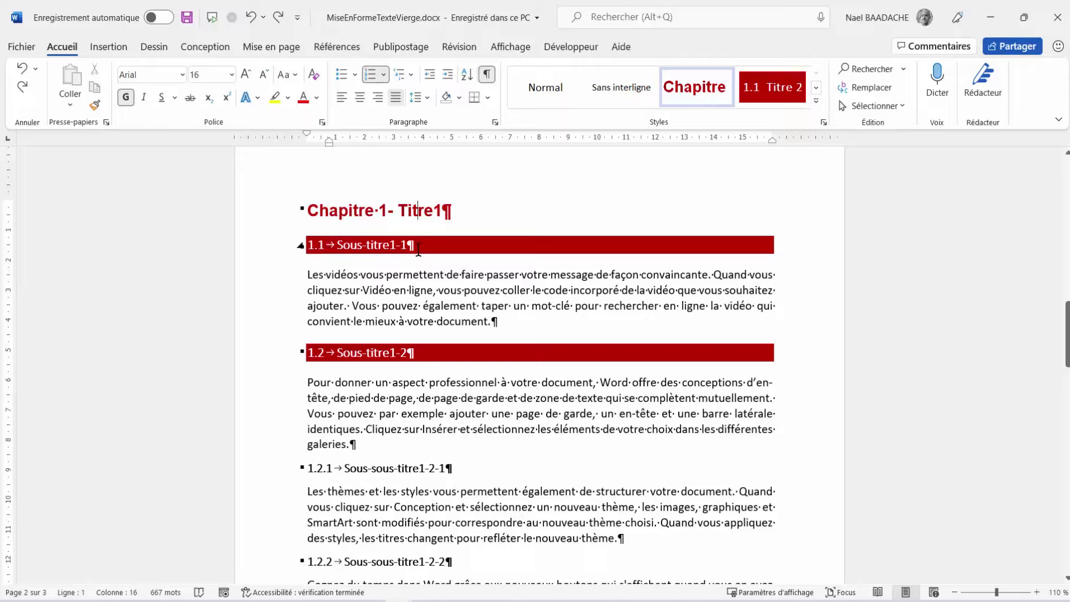
In the multilevel list definition, set the level 2 number format to "Section " followed by the a, b, c, … number style.
{"action": "left_click", "coordinate": [412, 77]}
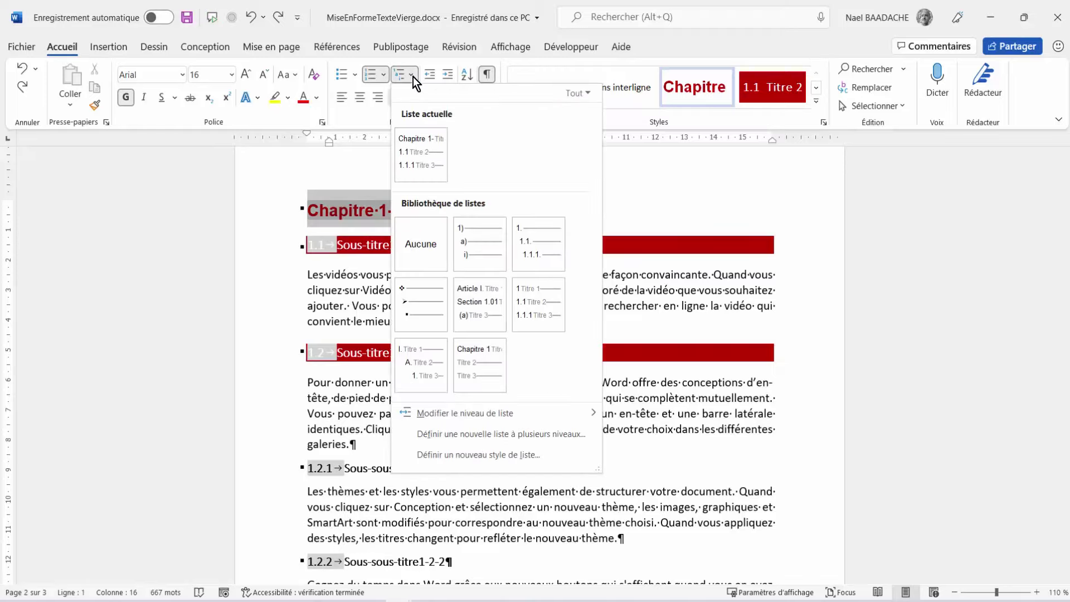
{"action": "left_click", "coordinate": [370, 387]}
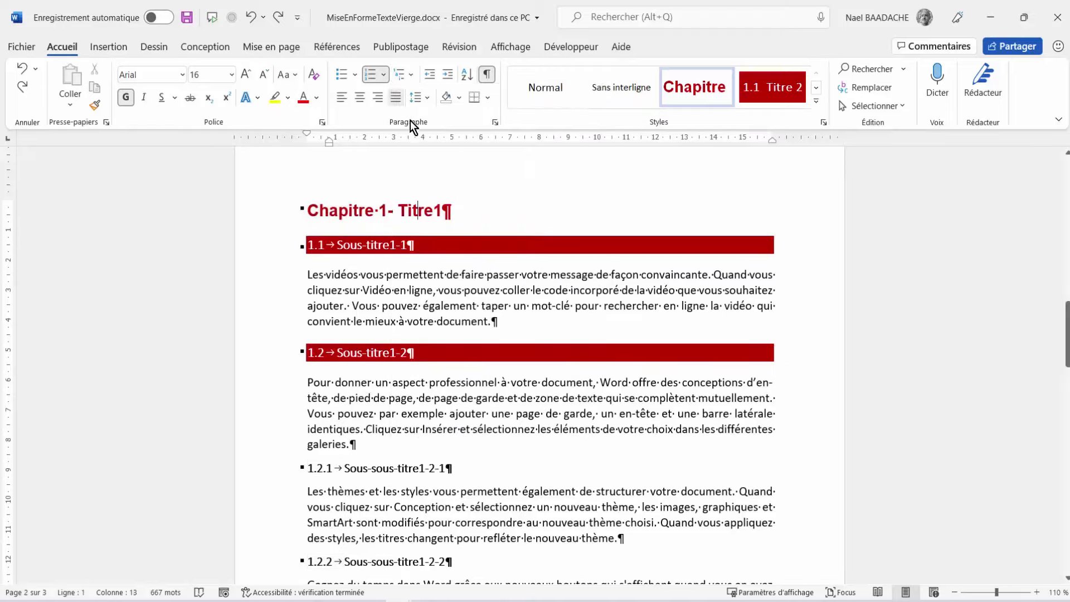
{"action": "left_click", "coordinate": [413, 79]}
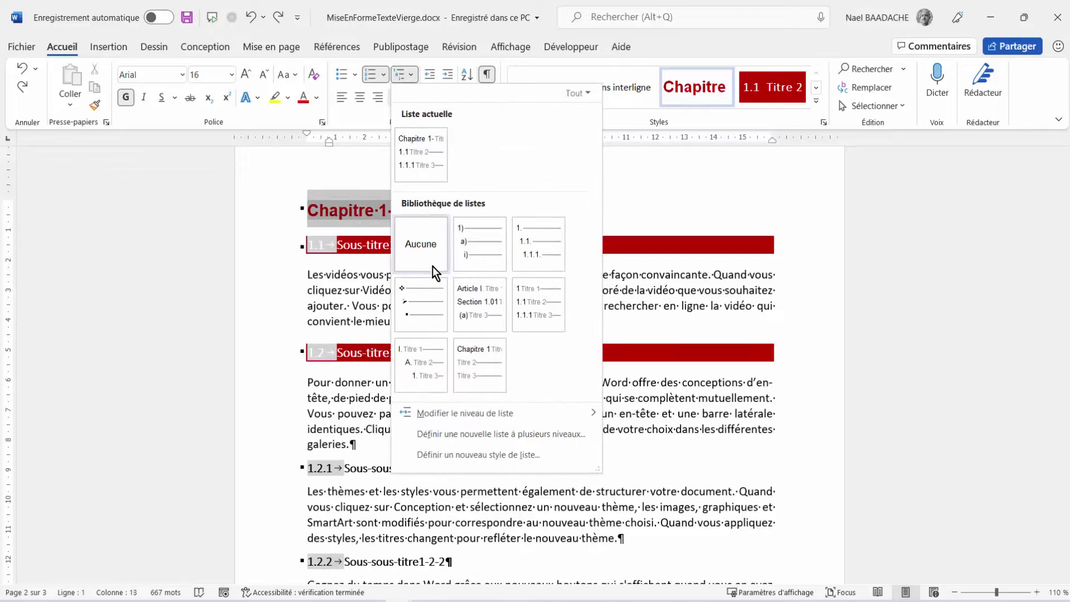
{"action": "left_click", "coordinate": [451, 433]}
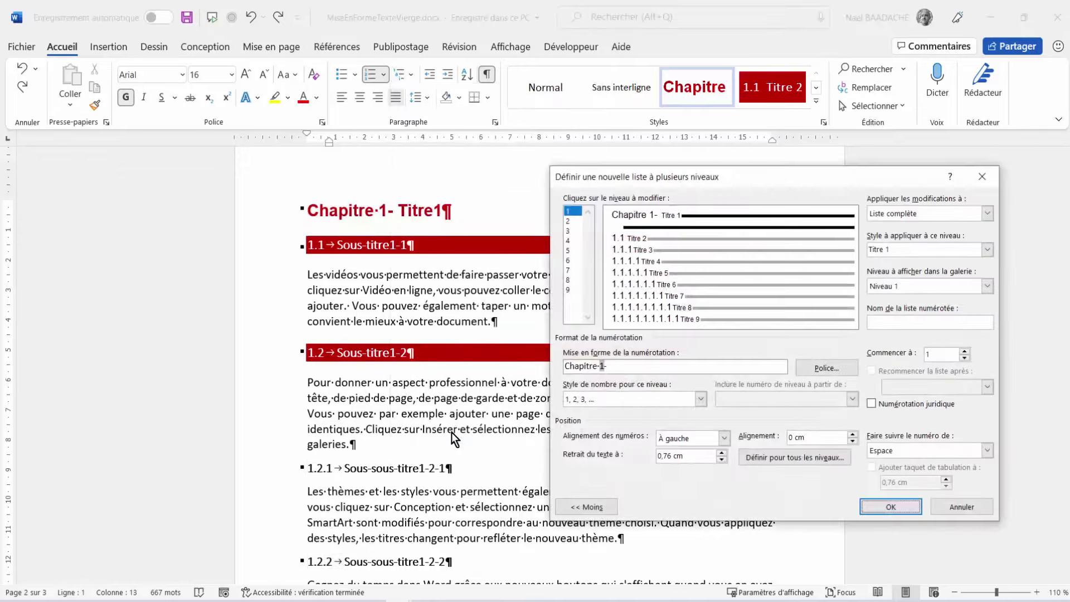
{"action": "left_click", "coordinate": [568, 222]}
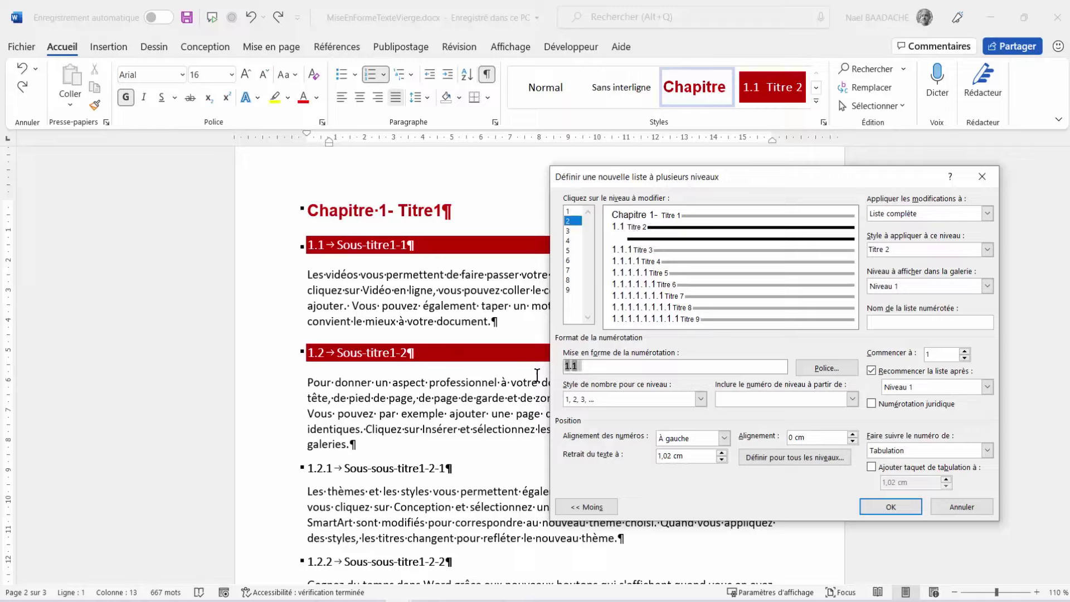
{"action": "type", "text": "Section·"}
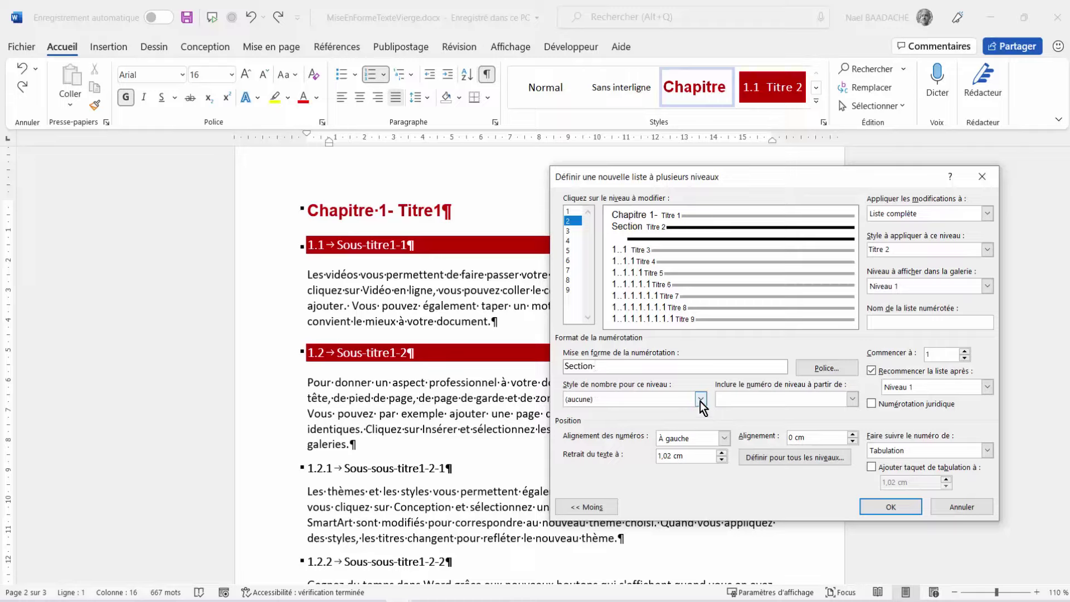
{"action": "left_click", "coordinate": [700, 401]}
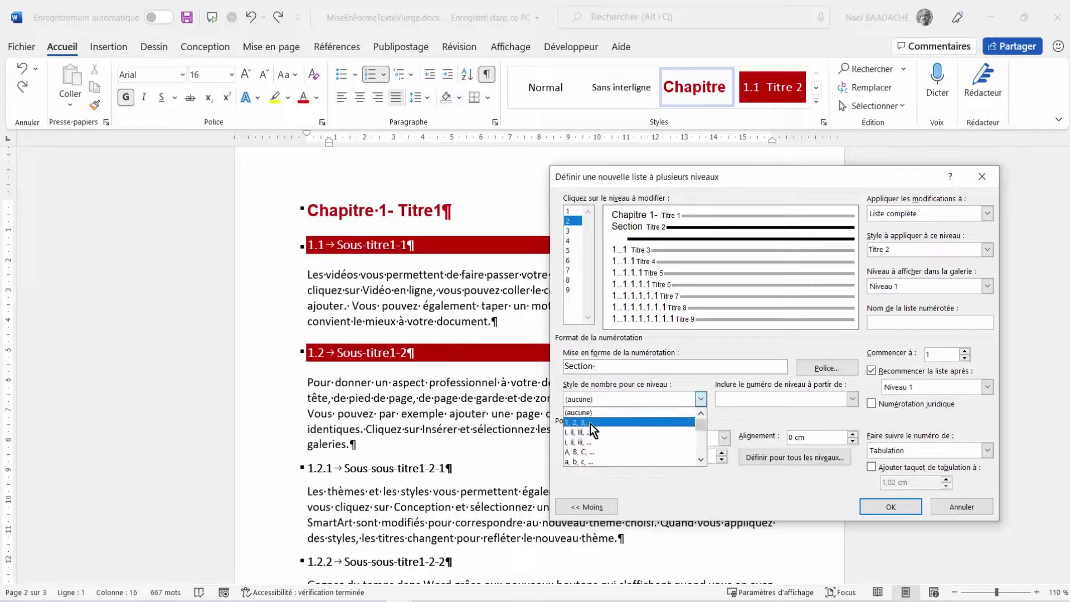
{"action": "left_click", "coordinate": [579, 462]}
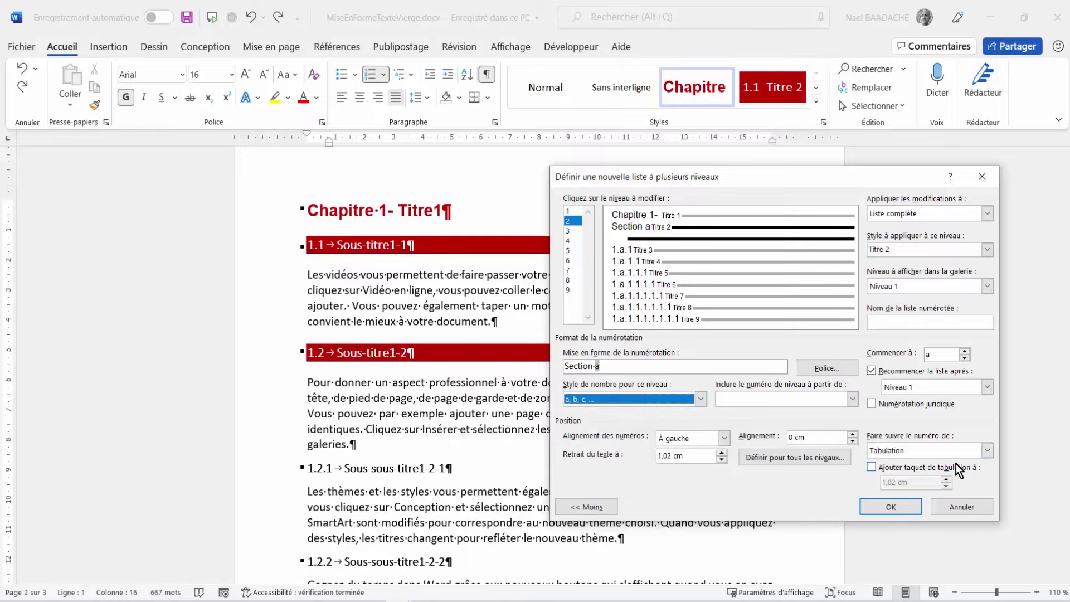
Make the level 2 number followed by a space (Espace) and apply the list to the document.
{"action": "left_click", "coordinate": [988, 449]}
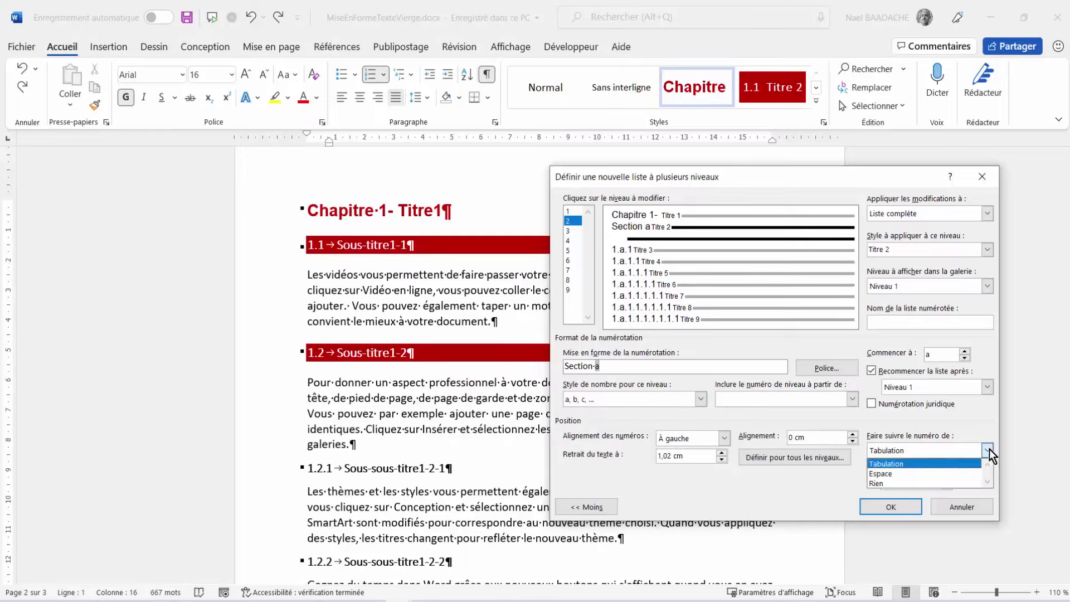
{"action": "left_click", "coordinate": [881, 477]}
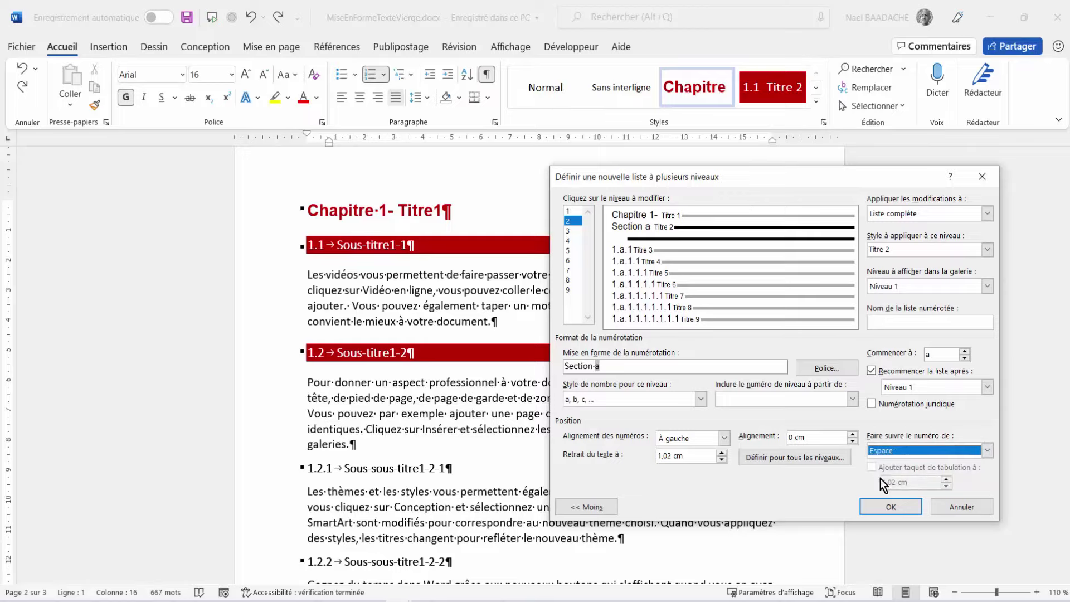
{"action": "left_click", "coordinate": [888, 509]}
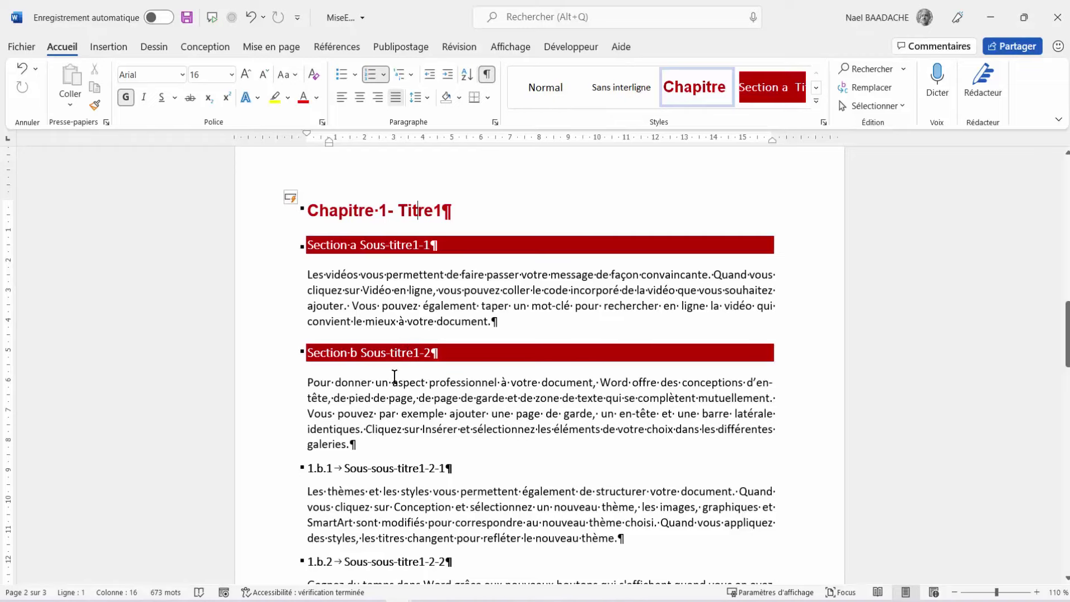
{"action": "scroll", "coordinate": [394, 372], "scroll_direction": "down", "scroll_amount": 3}
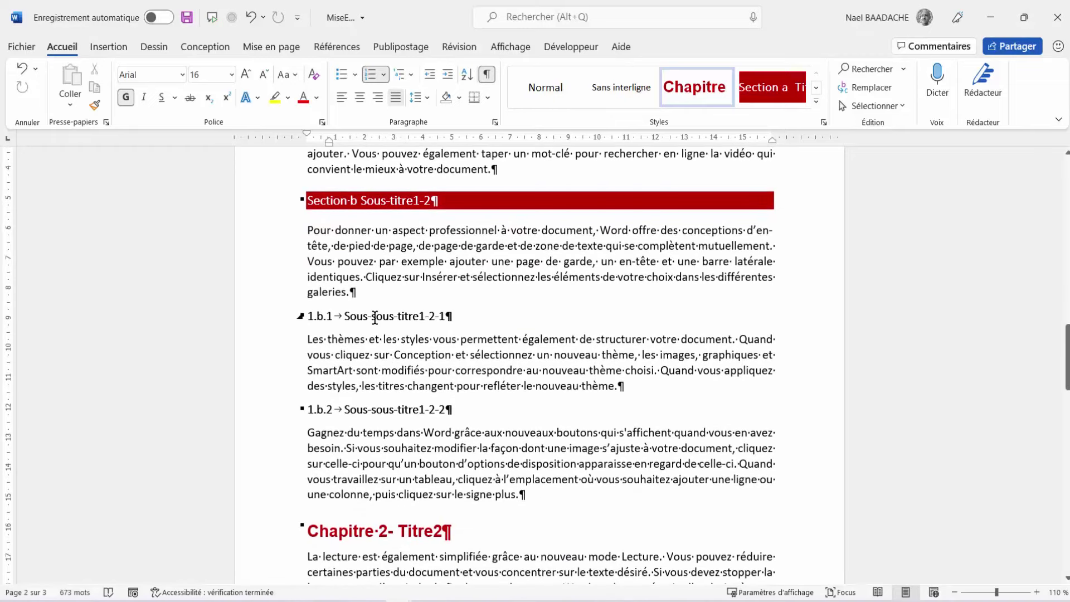
{"action": "left_click", "coordinate": [375, 317]}
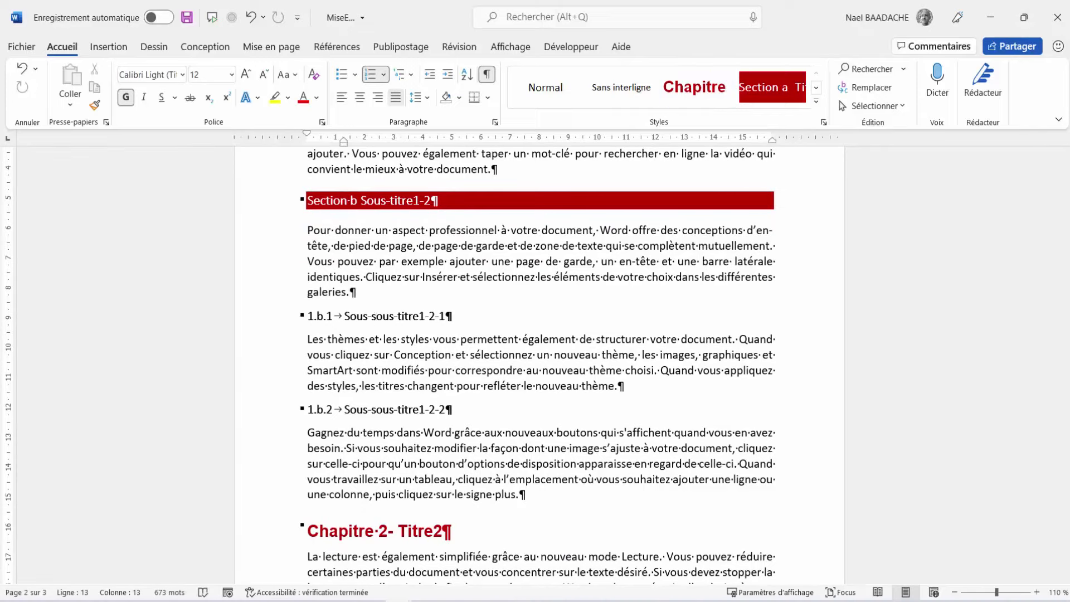
Update the entire table of contents so its entries use the new chapter and section numbering.
{"action": "scroll", "coordinate": [606, 338], "scroll_direction": "up", "scroll_amount": 10}
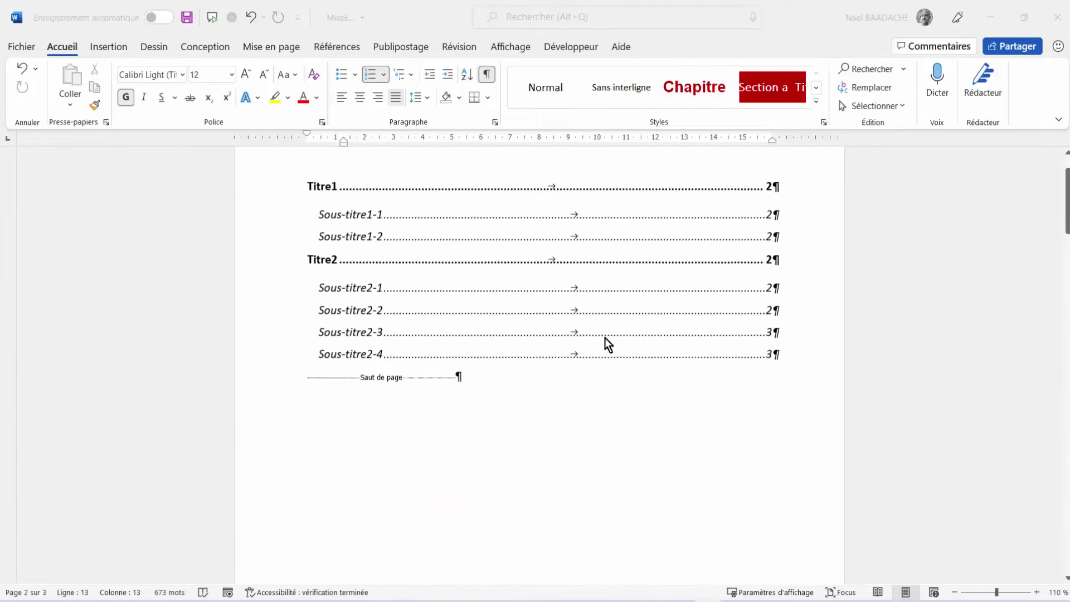
{"action": "scroll", "coordinate": [604, 338], "scroll_direction": "up", "scroll_amount": 2}
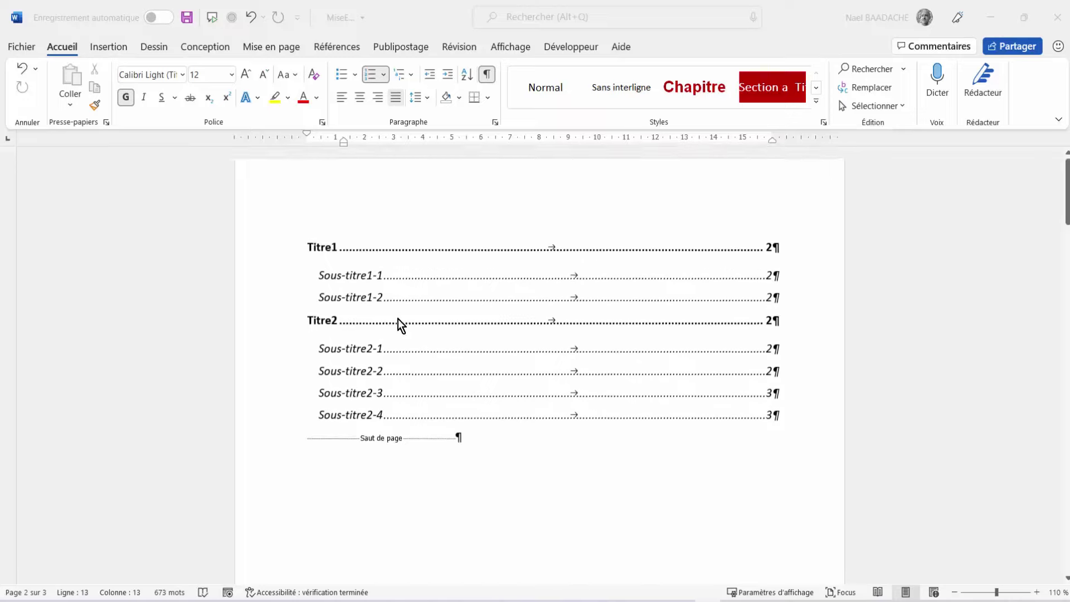
{"action": "right_click", "coordinate": [402, 280]}
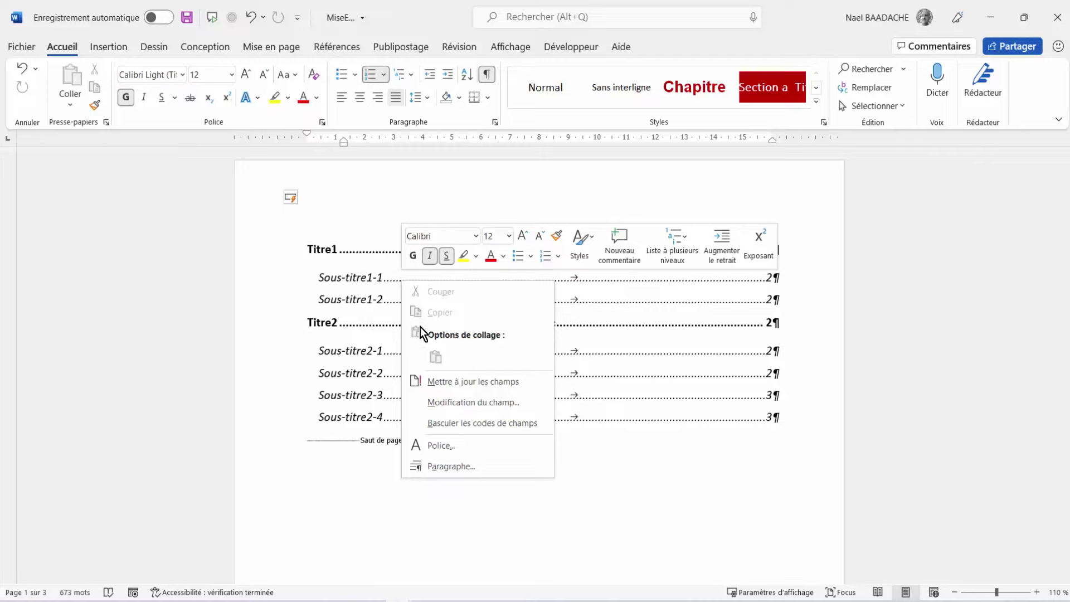
{"action": "left_click", "coordinate": [446, 382]}
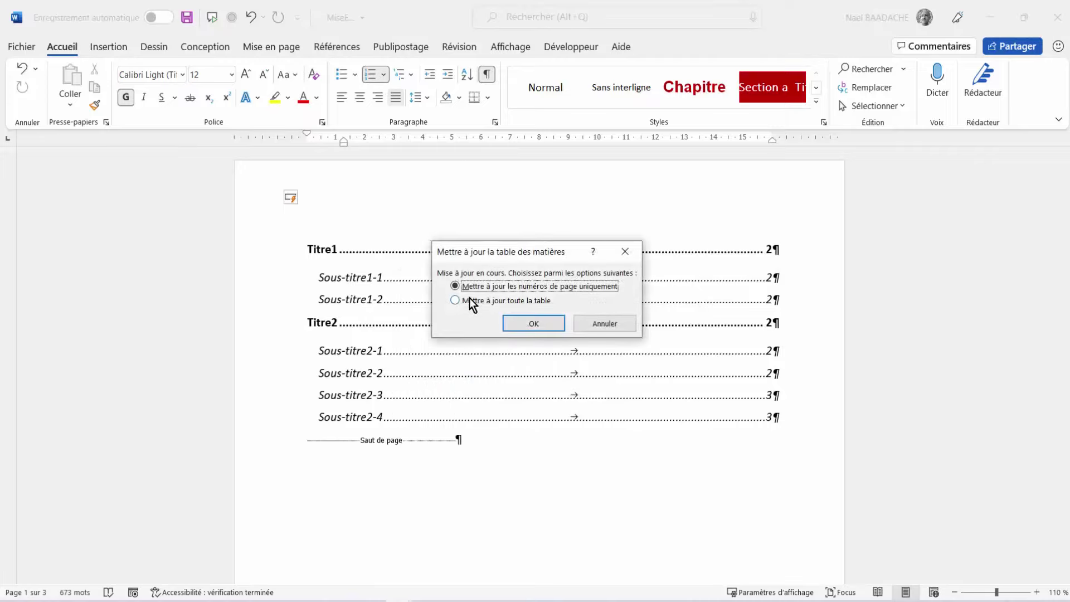
{"action": "left_click", "coordinate": [470, 299]}
{"action": "left_click", "coordinate": [534, 324]}
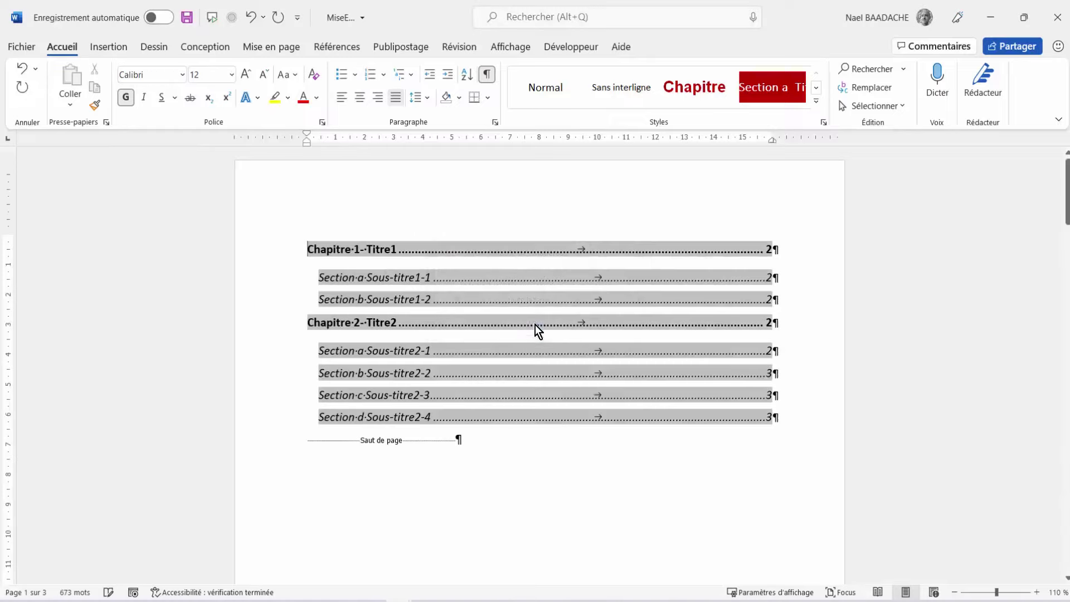
Follow the "Chapitre 1- Titre1" link in the table of contents to its heading.
{"action": "left_click", "coordinate": [438, 462]}
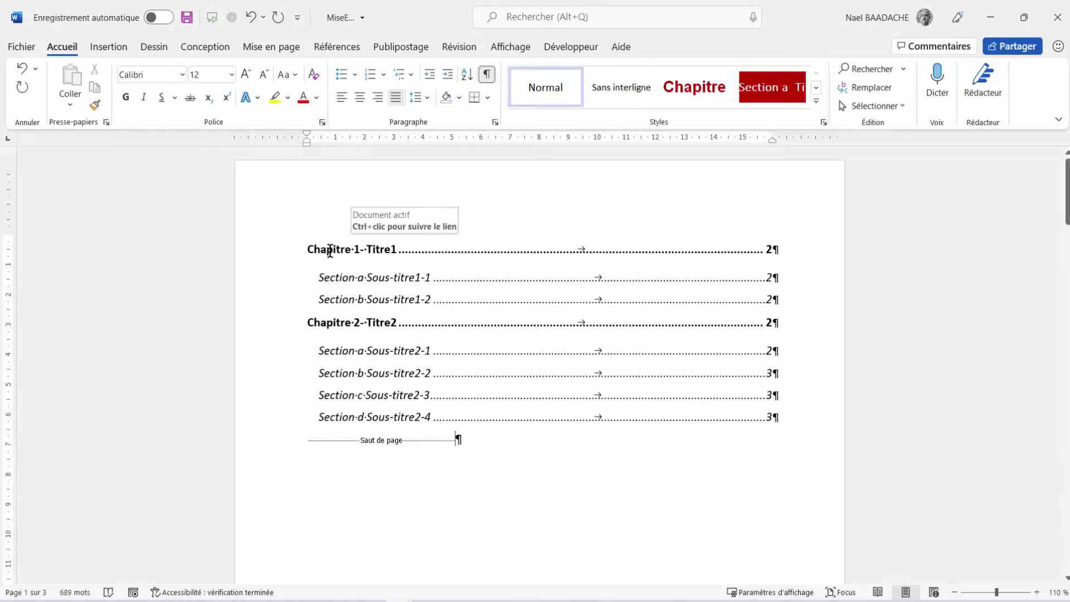
{"action": "left_click", "coordinate": [395, 251]}
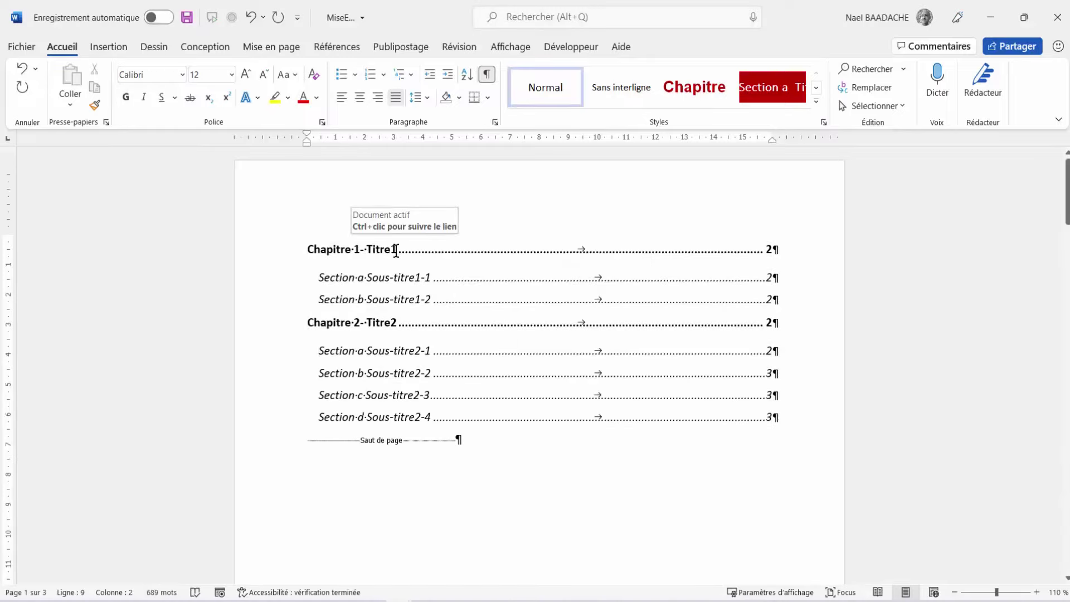
{"action": "left_click", "coordinate": [396, 250], "text": "ctrl"}
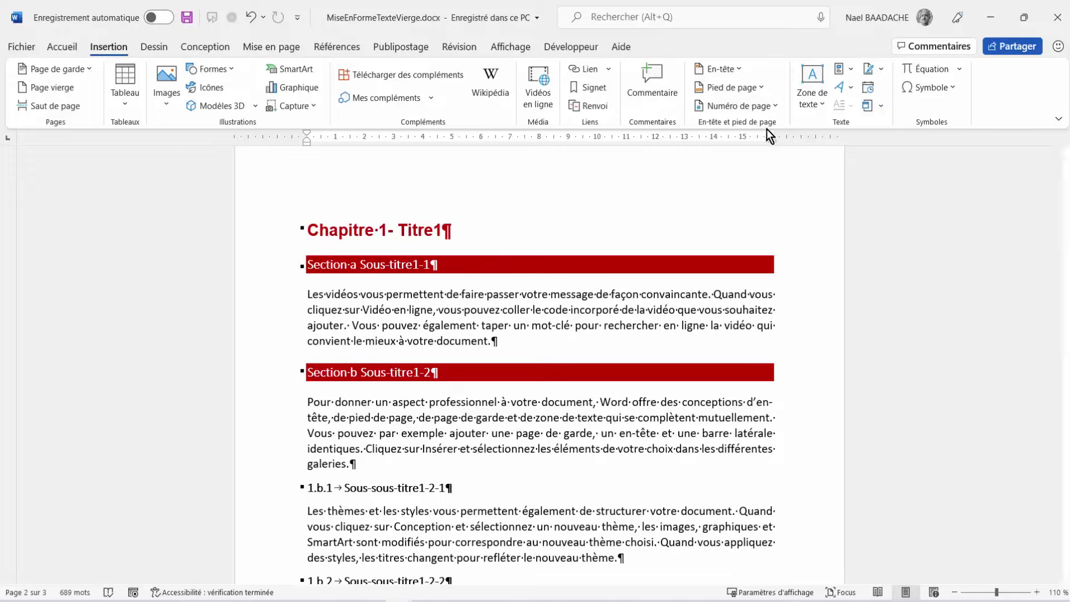
{"action": "left_click", "coordinate": [739, 68]}
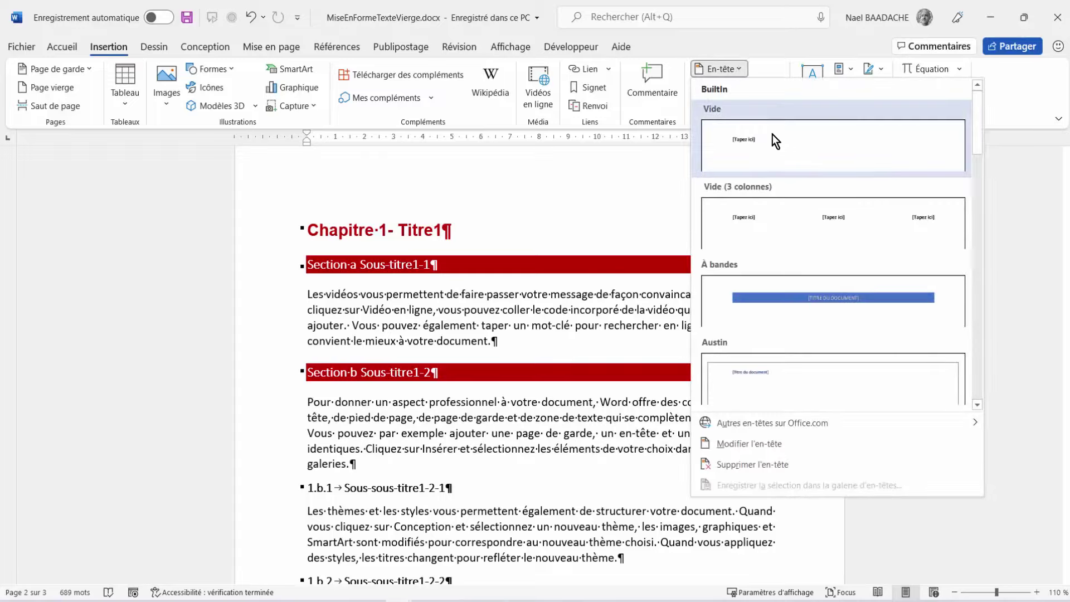
{"action": "left_click", "coordinate": [624, 313]}
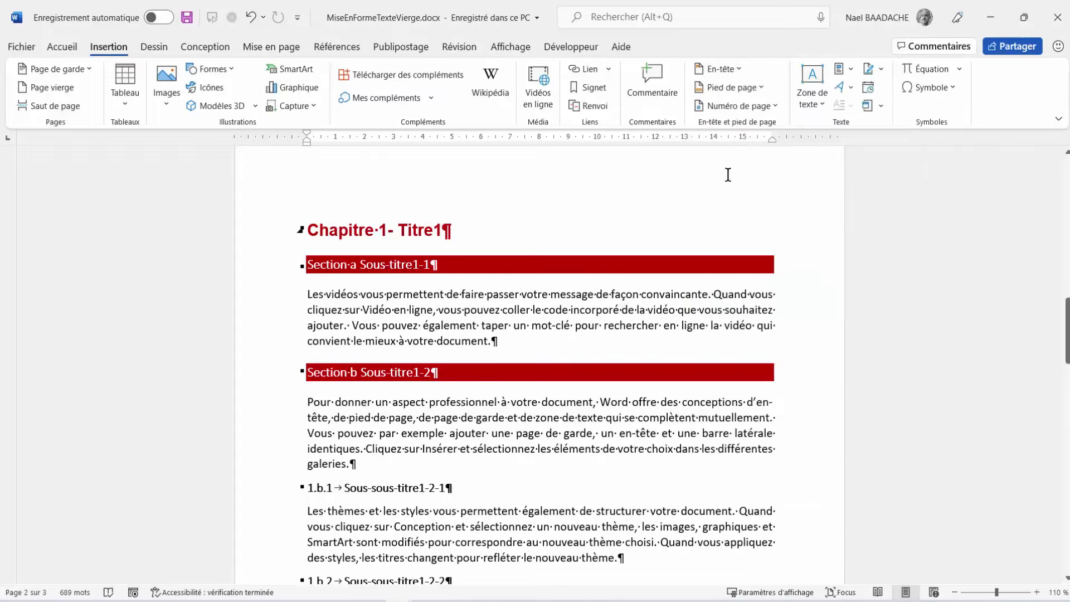
{"action": "left_click", "coordinate": [761, 89]}
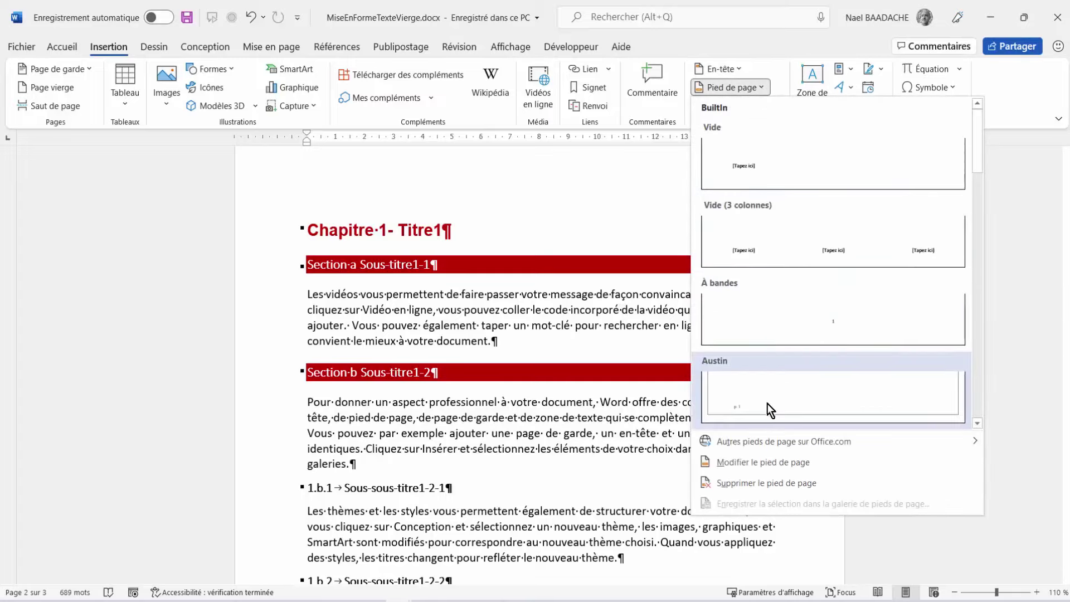
{"action": "left_click", "coordinate": [632, 424]}
{"action": "scroll", "coordinate": [566, 346], "scroll_direction": "down", "scroll_amount": 5}
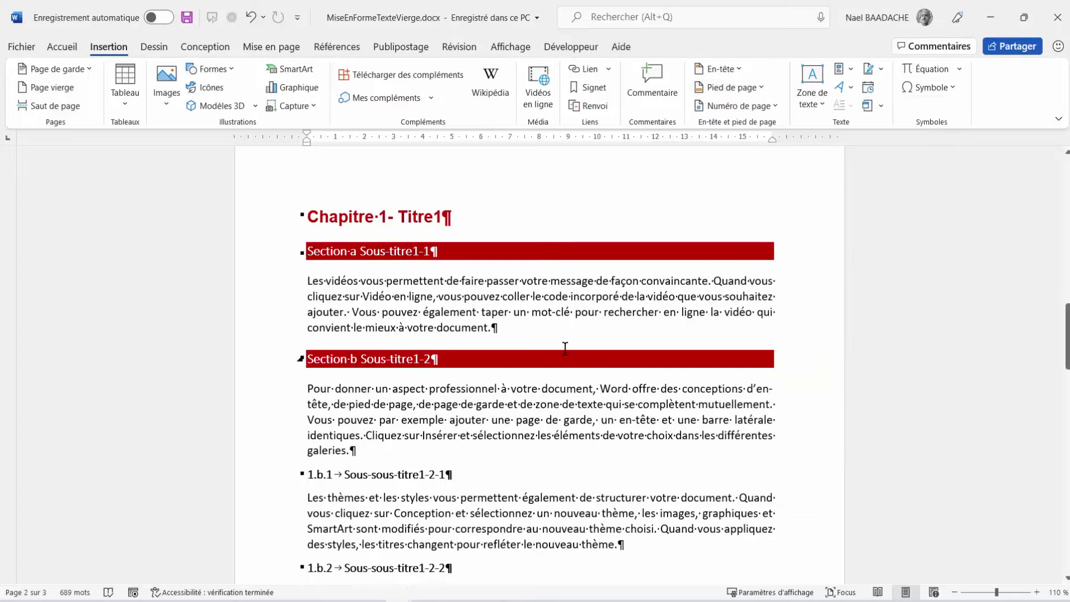
Enter "Nom Prénom" in the footer of page 1, followed by two tabs to reach the right-aligned position.
{"action": "scroll", "coordinate": [564, 349], "scroll_direction": "up", "scroll_amount": 10}
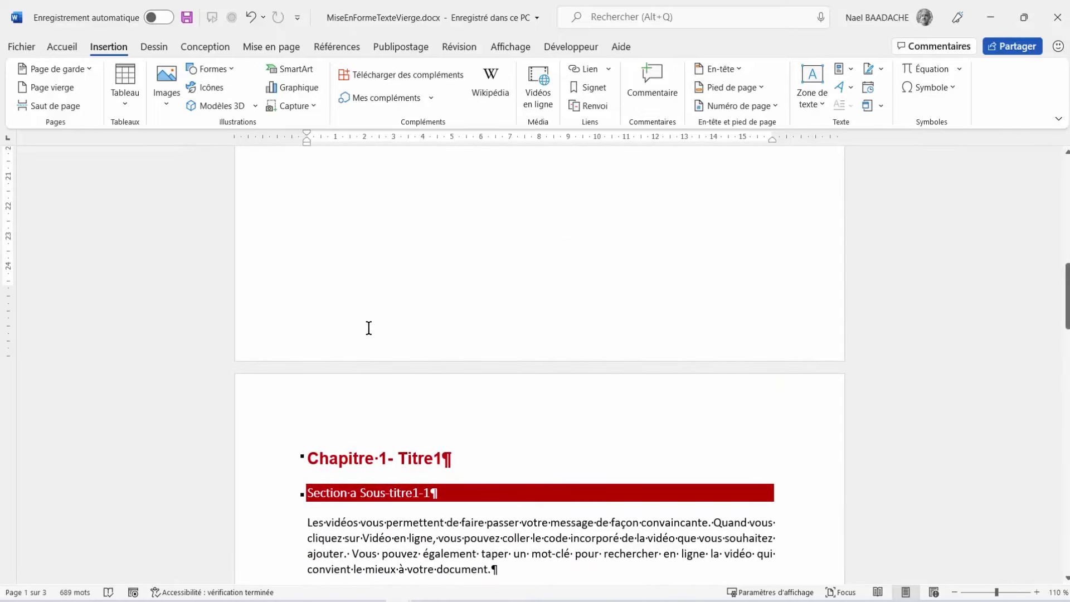
{"action": "double_click", "coordinate": [369, 328]}
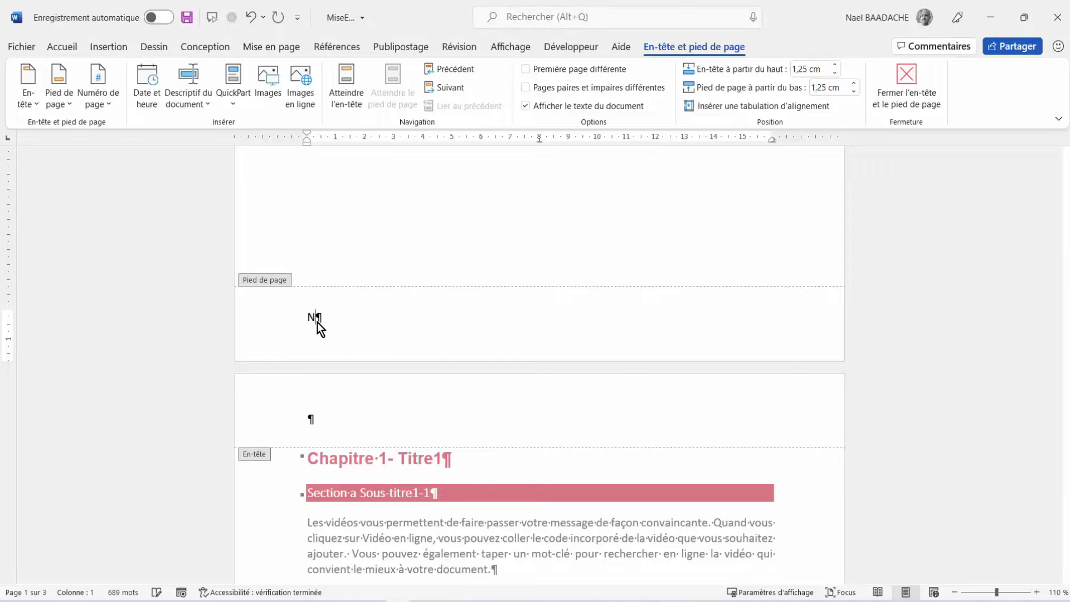
{"action": "type", "text": "Nom Prénom"}
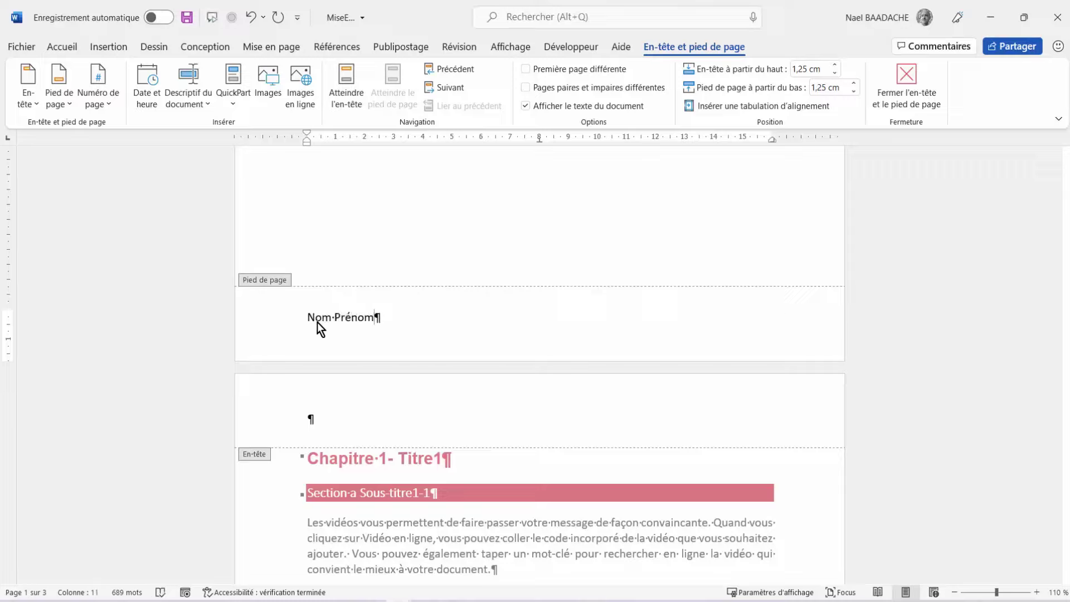
{"action": "key", "text": "Tab"}
{"action": "key", "text": "Tab"}
{"action": "key", "text": "BackSpace"}
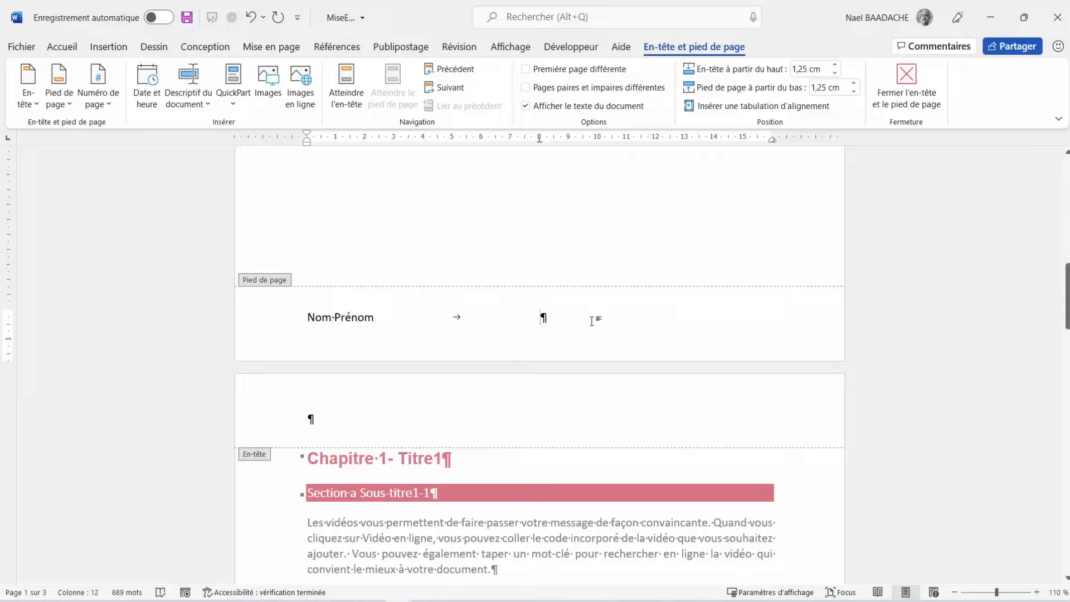
{"action": "key", "text": "Tab"}
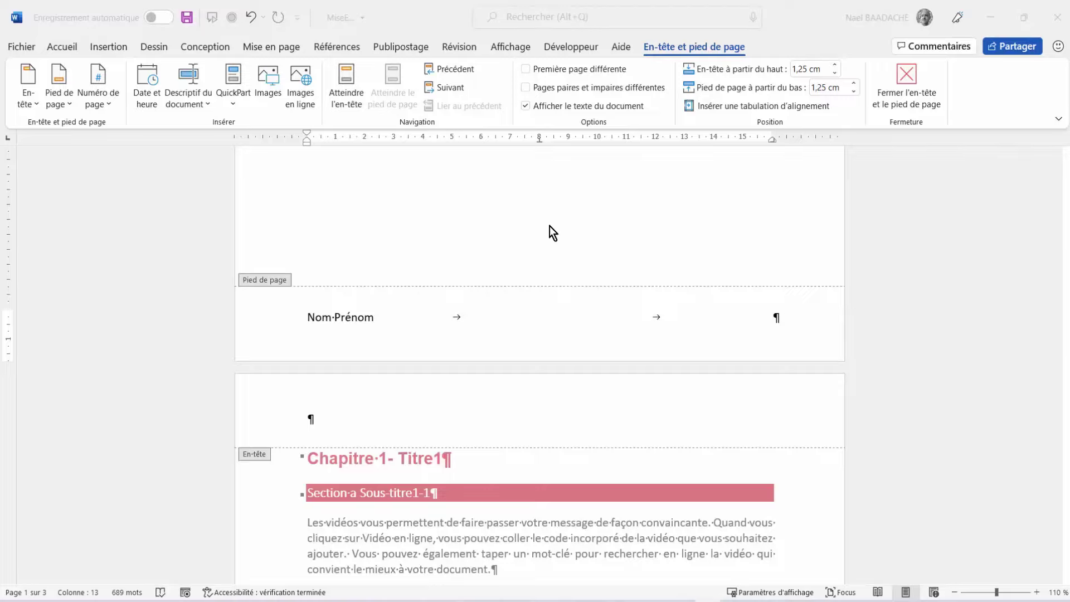
Insert the "Page X sur Y" page number with bold numbers (Numéros en gras) at the current footer position and leave the footer.
{"action": "left_click", "coordinate": [680, 49]}
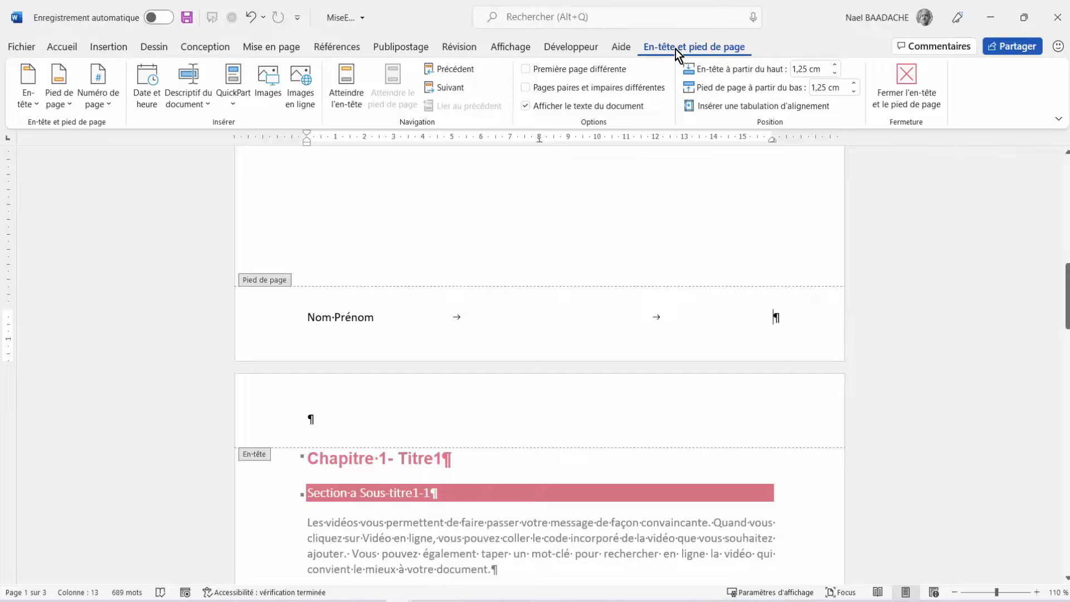
{"action": "left_click", "coordinate": [112, 109]}
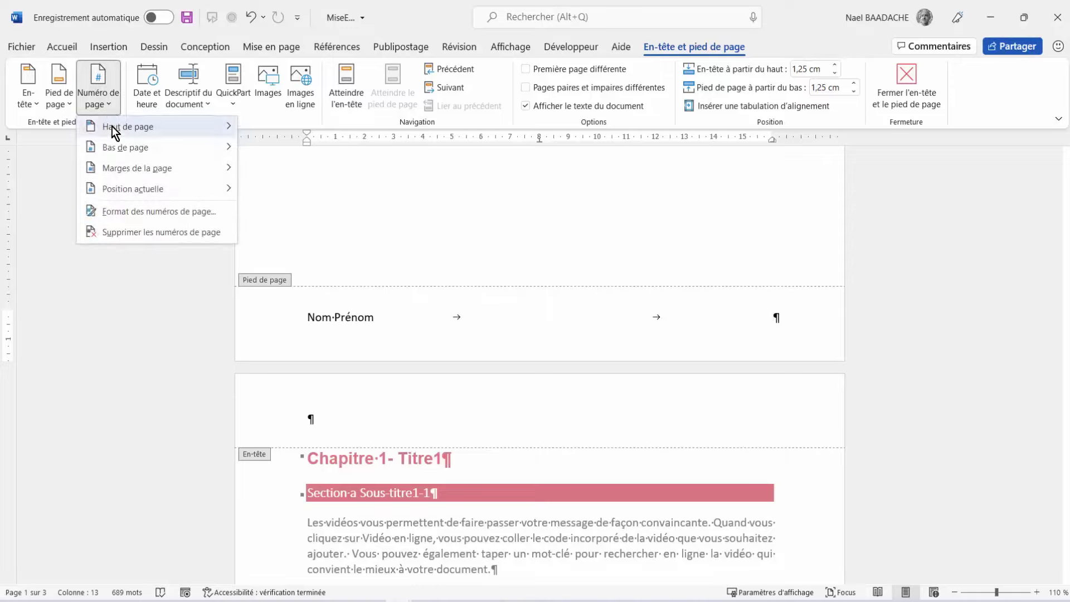
{"action": "mouse_move", "coordinate": [112, 185]}
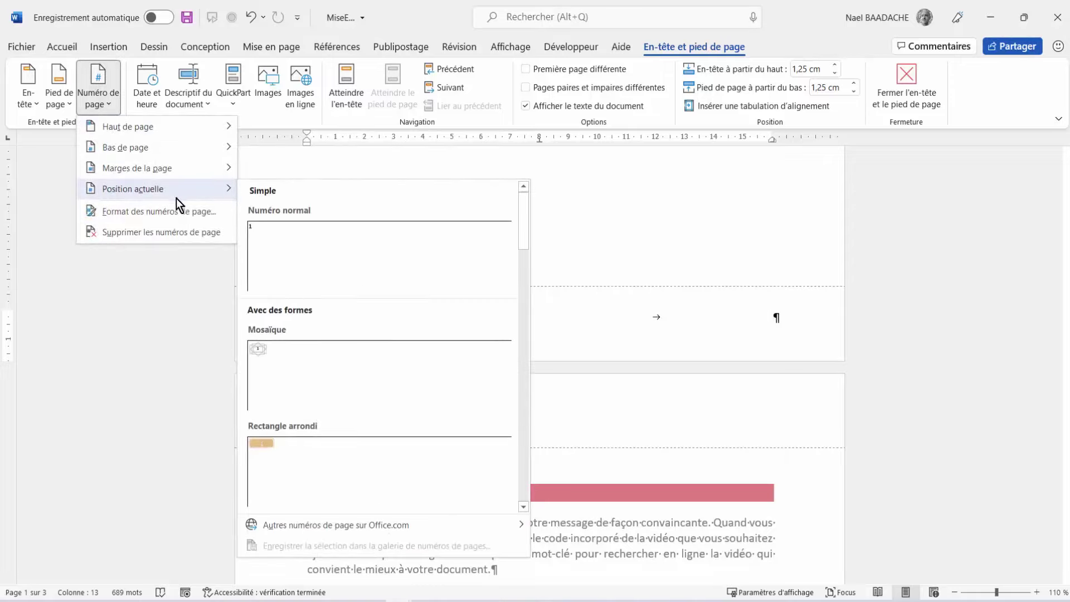
{"action": "scroll", "coordinate": [342, 259], "scroll_direction": "down", "scroll_amount": 10}
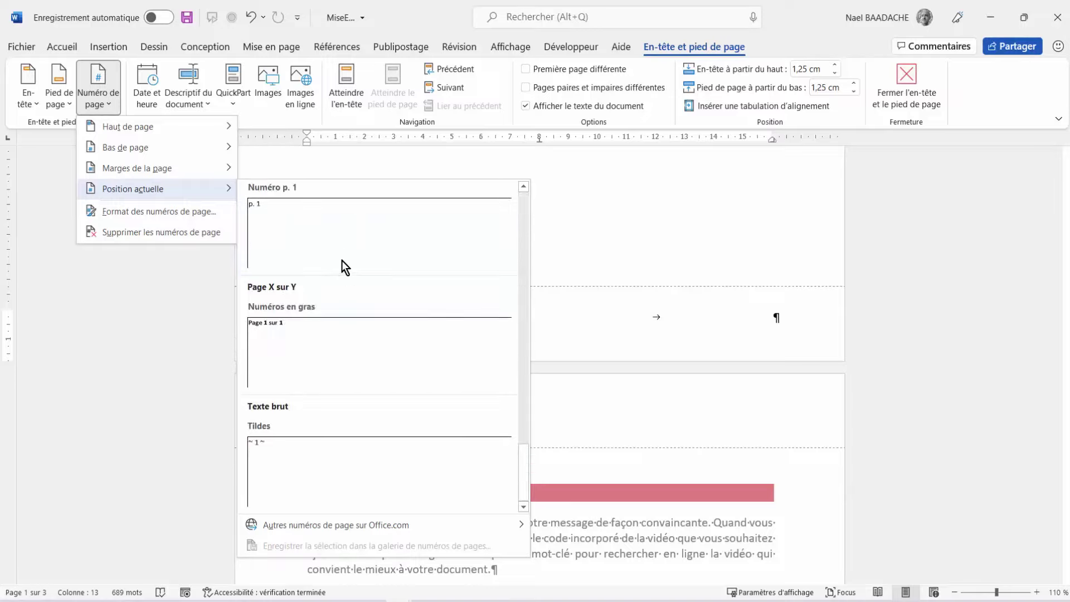
{"action": "left_click", "coordinate": [309, 359]}
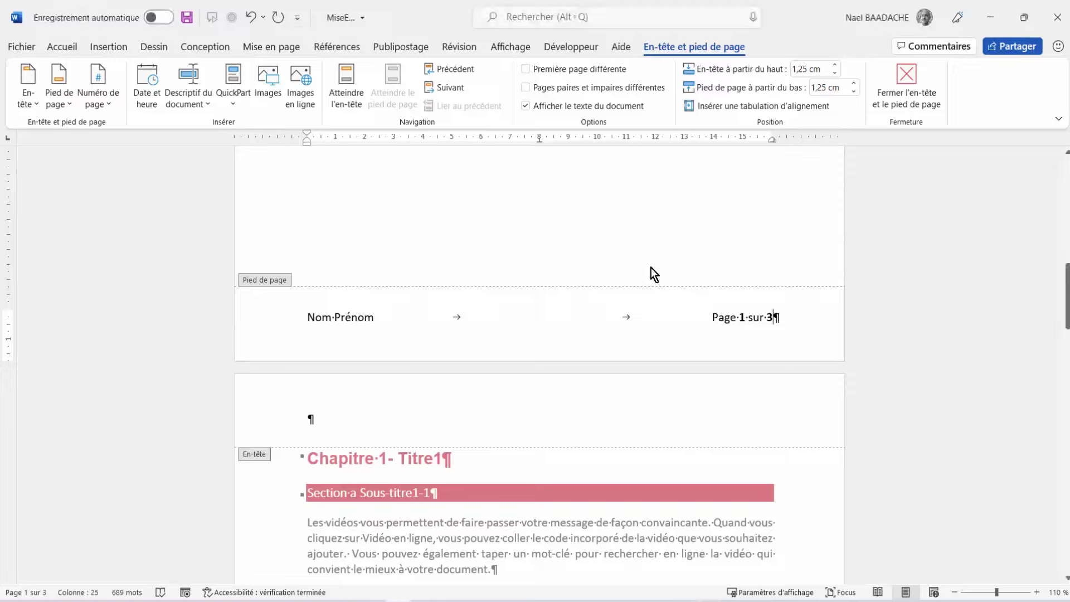
{"action": "double_click", "coordinate": [607, 220]}
Check the footer text and page numbering on the table of contents page and the following pages.
{"action": "scroll", "coordinate": [603, 306], "scroll_direction": "down", "scroll_amount": 3}
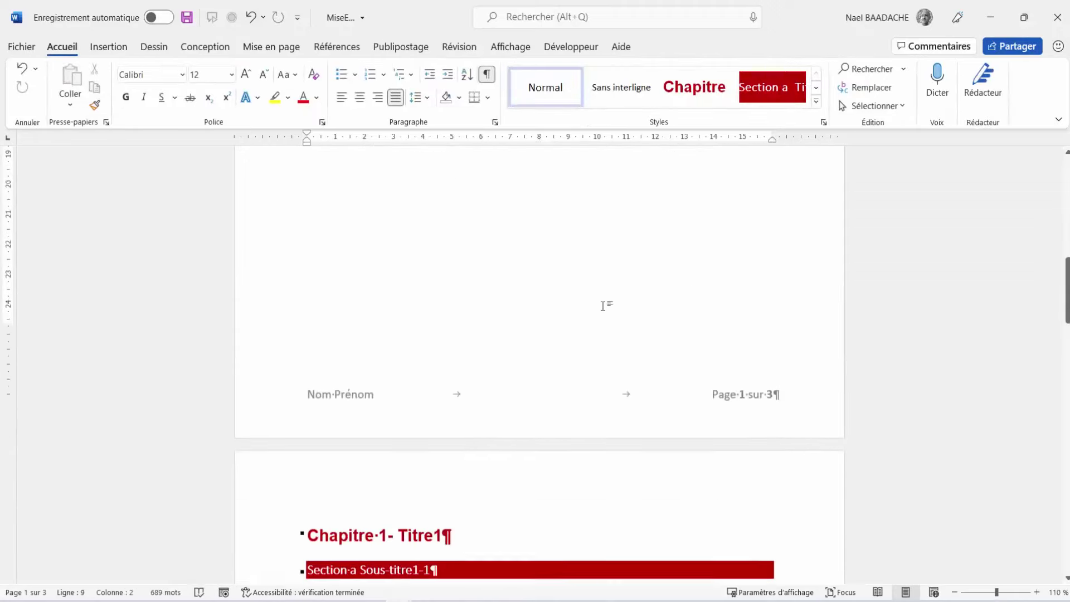
{"action": "scroll", "coordinate": [603, 306], "scroll_direction": "up", "scroll_amount": 10}
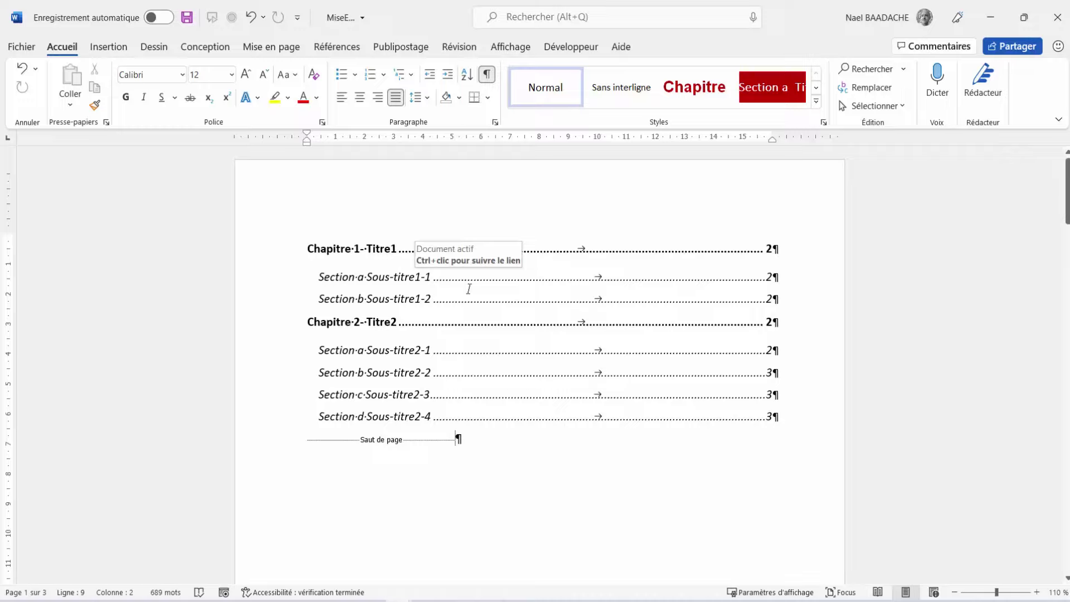
{"action": "scroll", "coordinate": [469, 289], "scroll_direction": "down", "scroll_amount": 10}
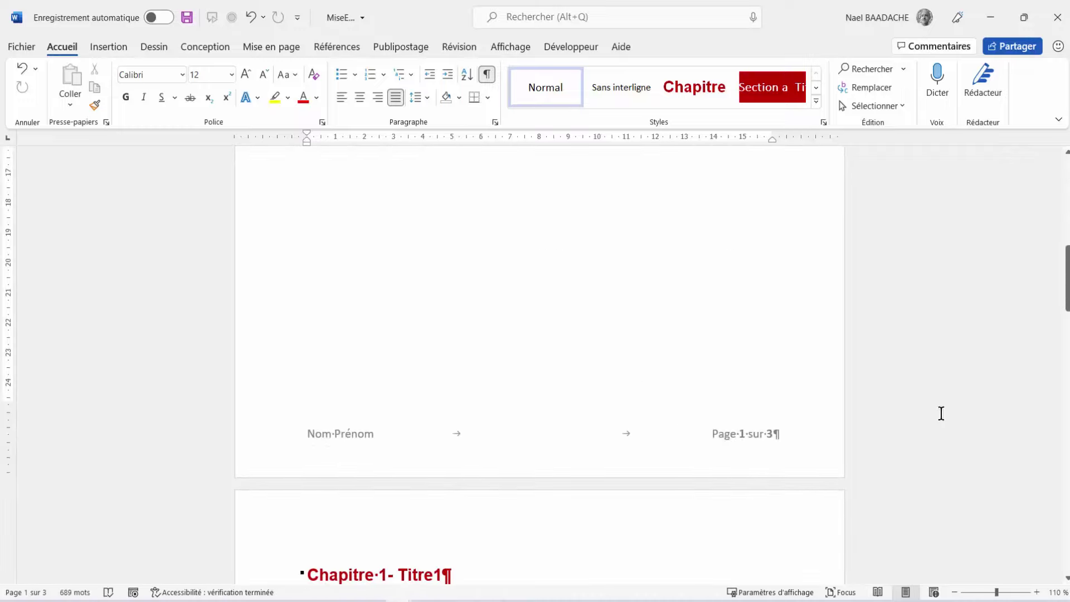
{"action": "scroll", "coordinate": [685, 413], "scroll_direction": "down", "scroll_amount": 3}
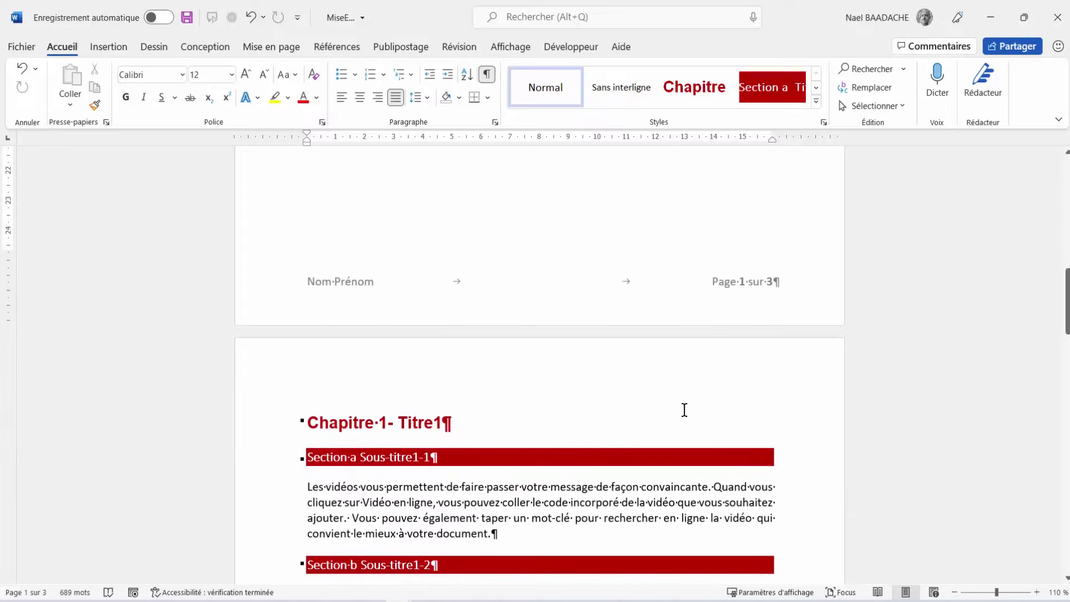
{"action": "scroll", "coordinate": [685, 410], "scroll_direction": "down", "scroll_amount": 3}
{"action": "scroll", "coordinate": [719, 273], "scroll_direction": "down", "scroll_amount": 4}
{"action": "scroll", "coordinate": [718, 285], "scroll_direction": "down", "scroll_amount": 7}
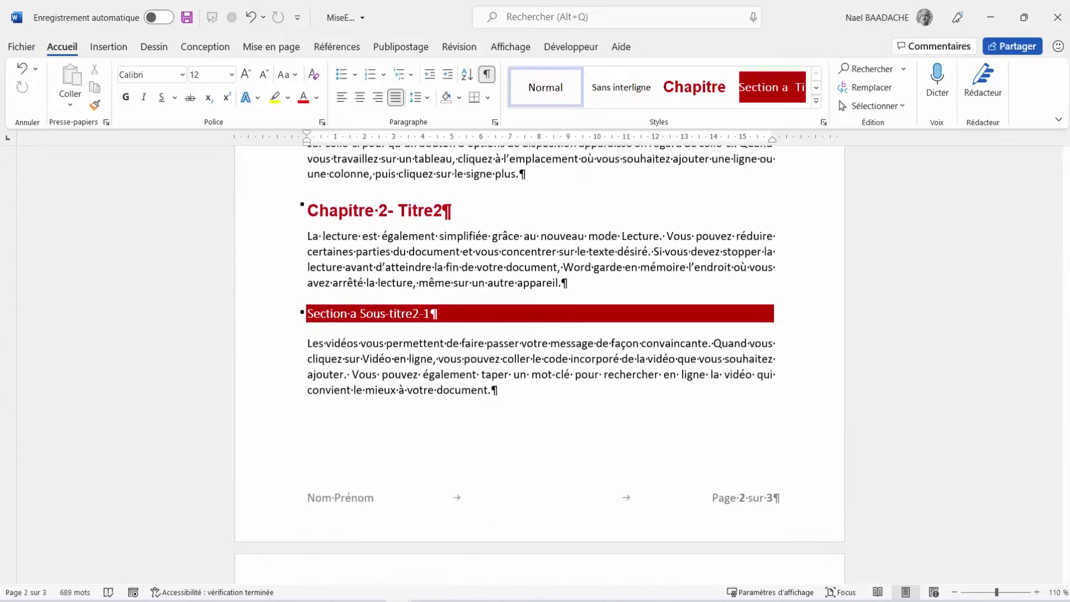
{"action": "scroll", "coordinate": [738, 365], "scroll_direction": "down", "scroll_amount": 2}
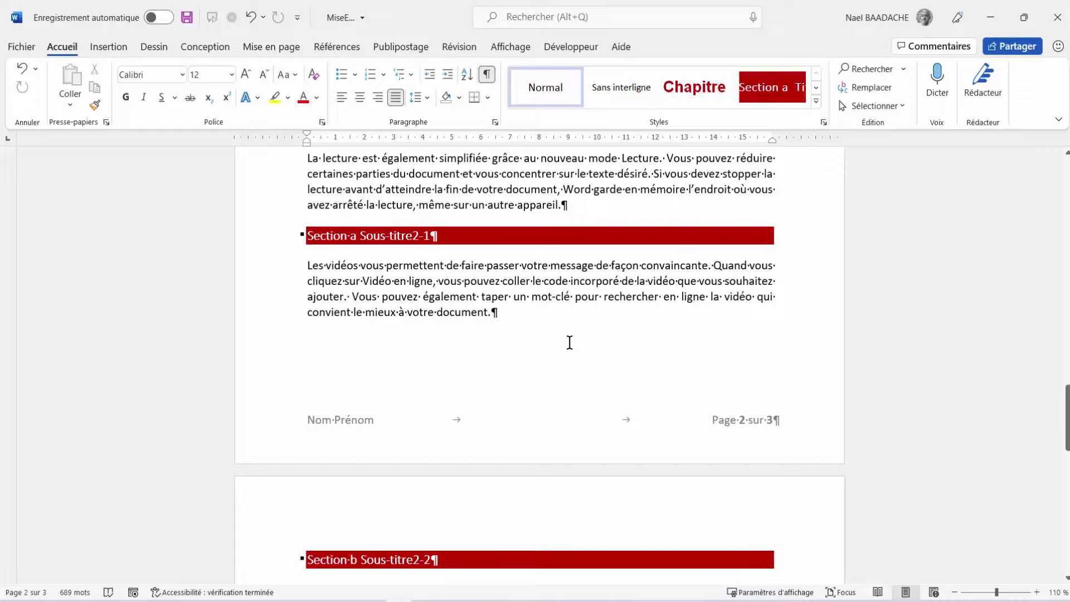
{"action": "left_click", "coordinate": [291, 48]}
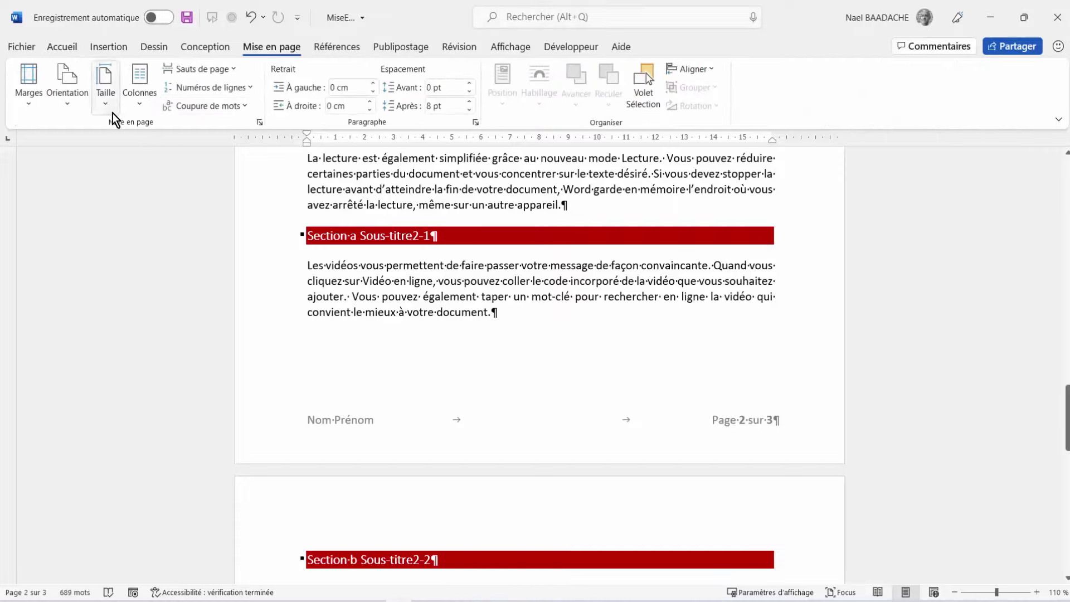
{"action": "left_click", "coordinate": [237, 67]}
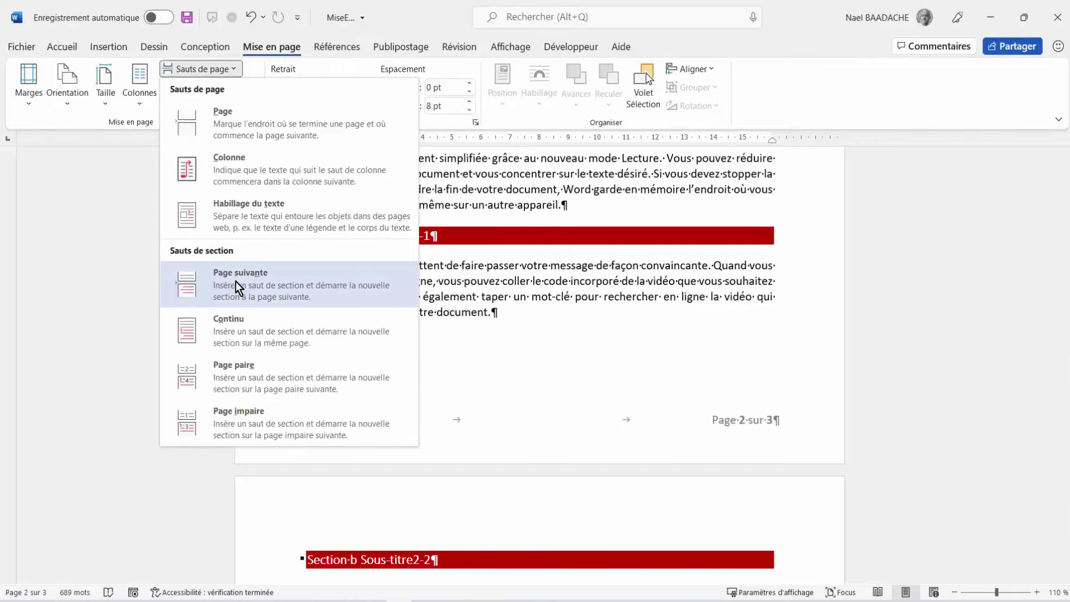
{"action": "left_click", "coordinate": [570, 307]}
Insert a next-page section break (Page suivante) after the page break that ends the table of contents.
{"action": "scroll", "coordinate": [569, 306], "scroll_direction": "up", "scroll_amount": 4}
{"action": "scroll", "coordinate": [569, 307], "scroll_direction": "up", "scroll_amount": 15}
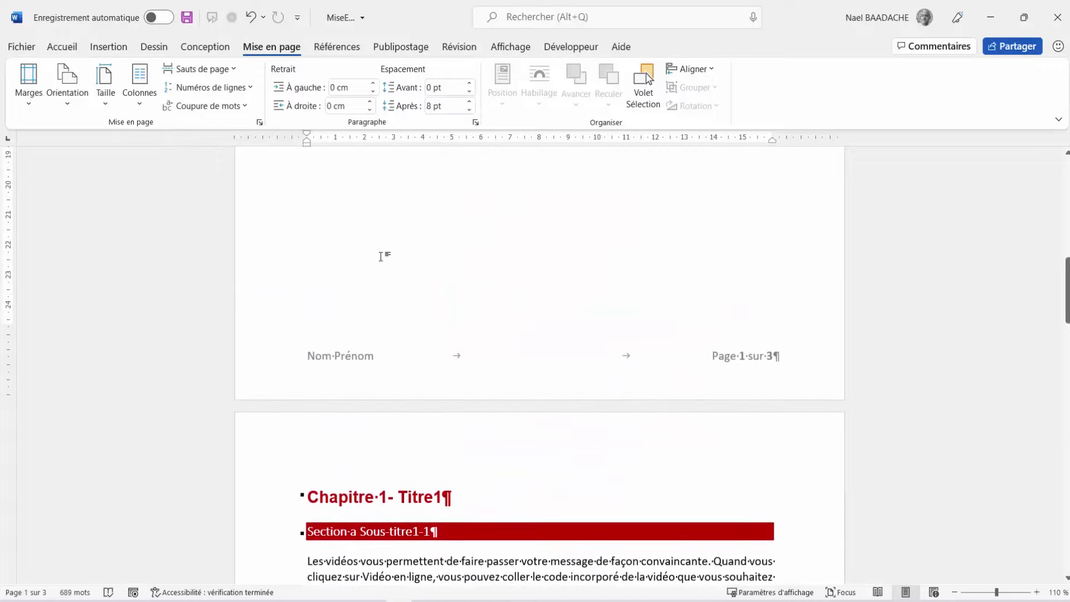
{"action": "scroll", "coordinate": [381, 257], "scroll_direction": "up", "scroll_amount": 3}
{"action": "left_click", "coordinate": [375, 258]}
{"action": "scroll", "coordinate": [375, 258], "scroll_direction": "up", "scroll_amount": 3}
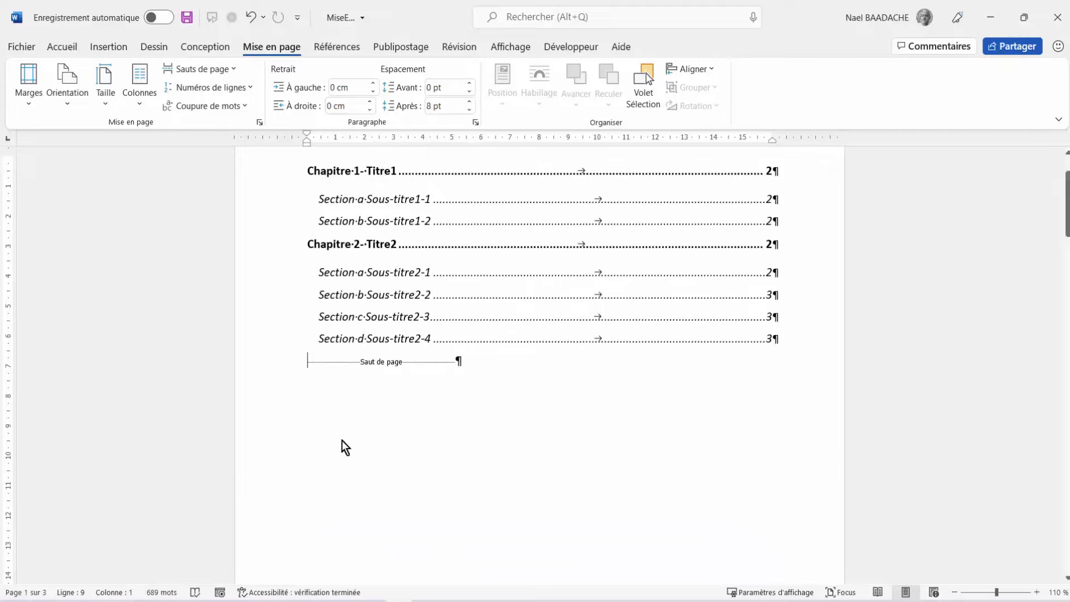
{"action": "left_click", "coordinate": [483, 363]}
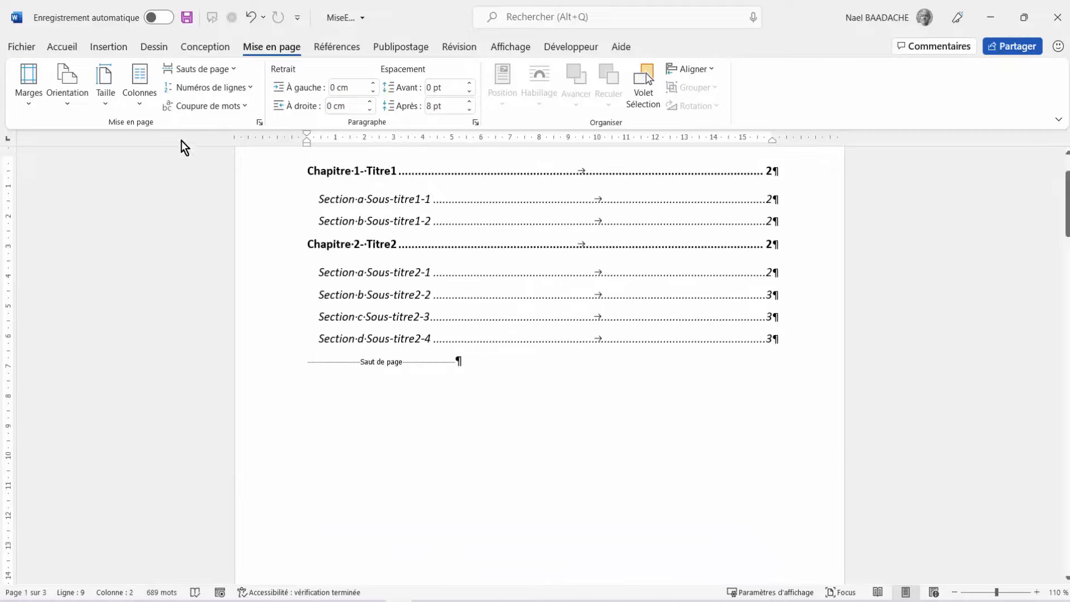
{"action": "left_click", "coordinate": [233, 71]}
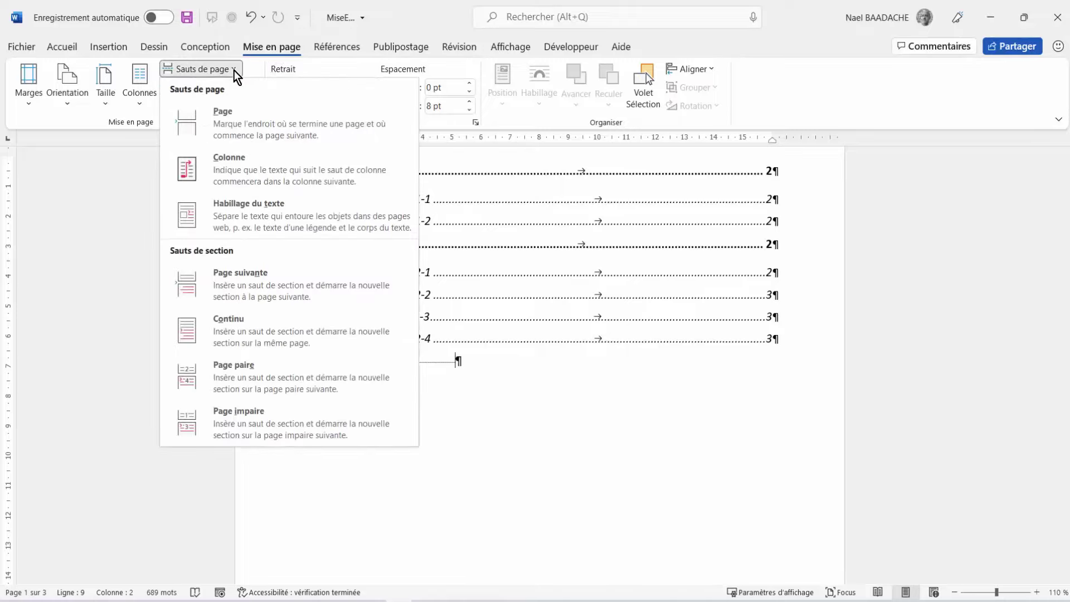
{"action": "left_click", "coordinate": [239, 286]}
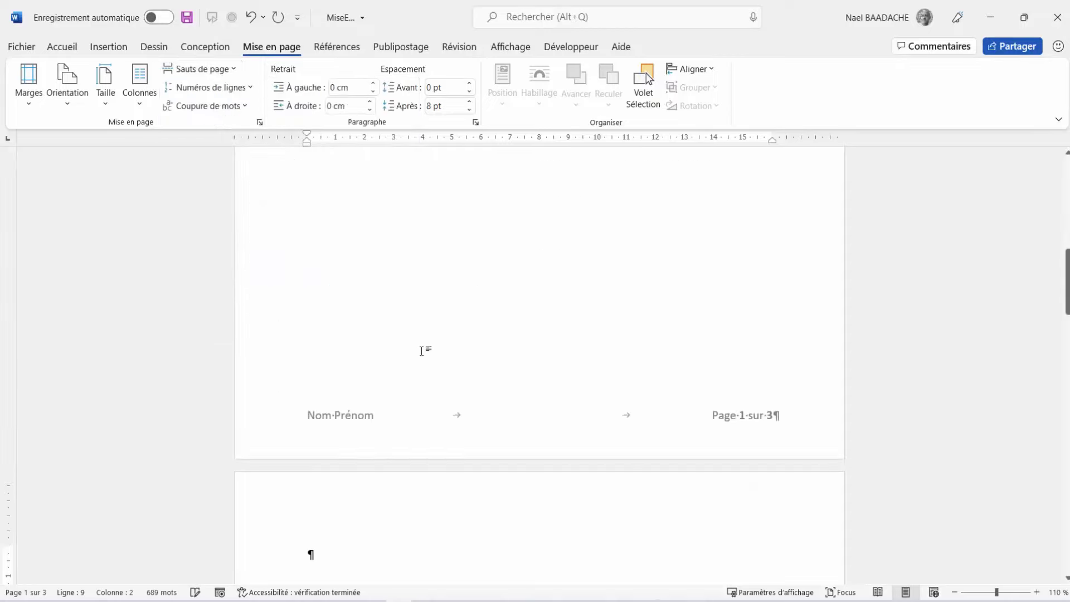
Open the footer of page 1 for editing and turn on the Section indicator in the status bar.
{"action": "double_click", "coordinate": [347, 414]}
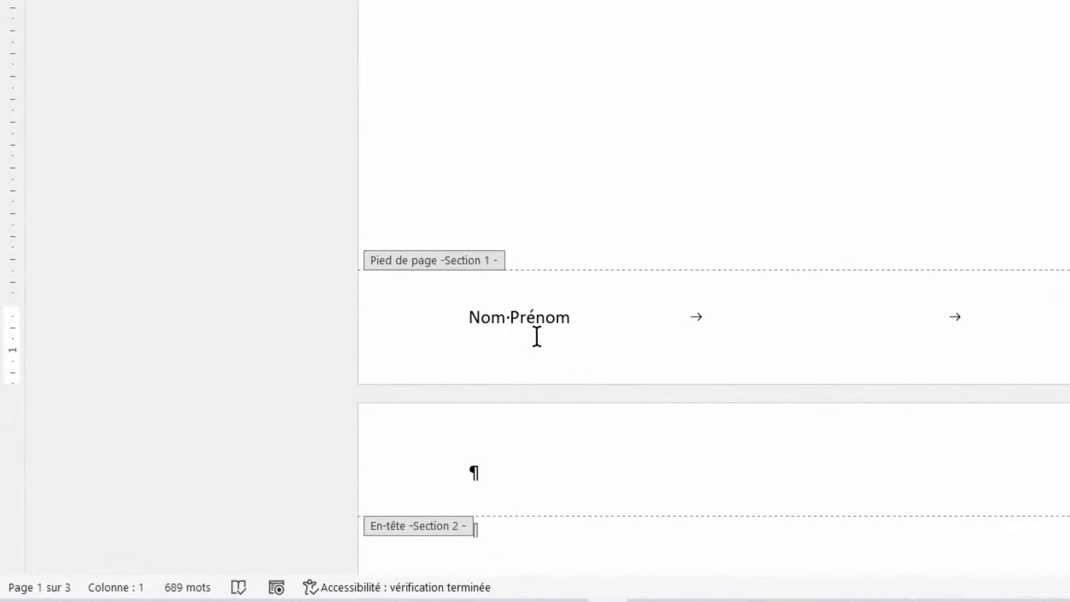
{"action": "scroll", "coordinate": [521, 382], "scroll_direction": "down", "scroll_amount": 3}
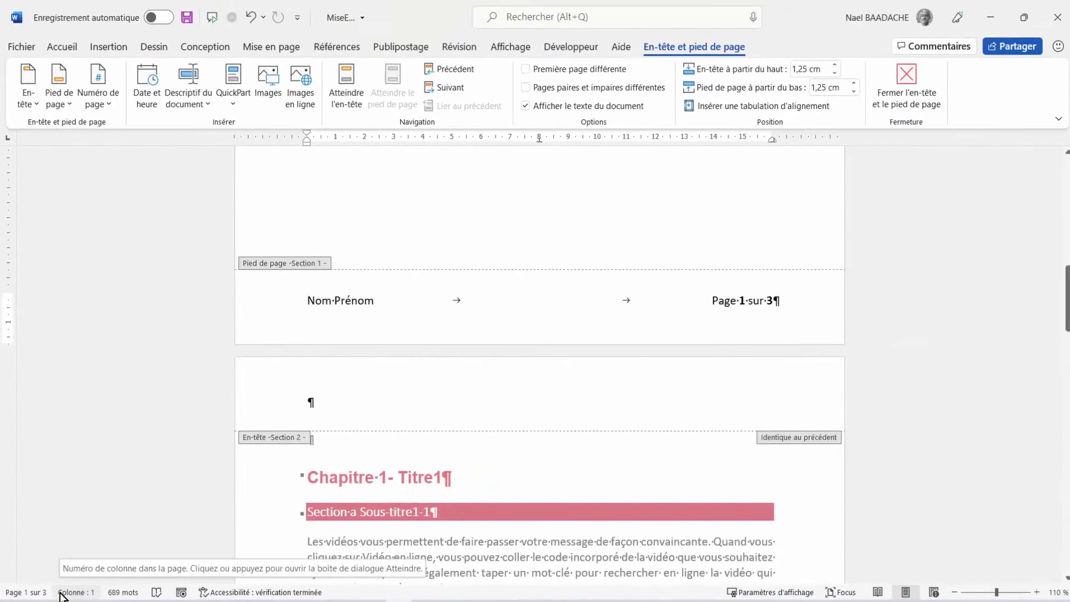
{"action": "right_click", "coordinate": [61, 593]}
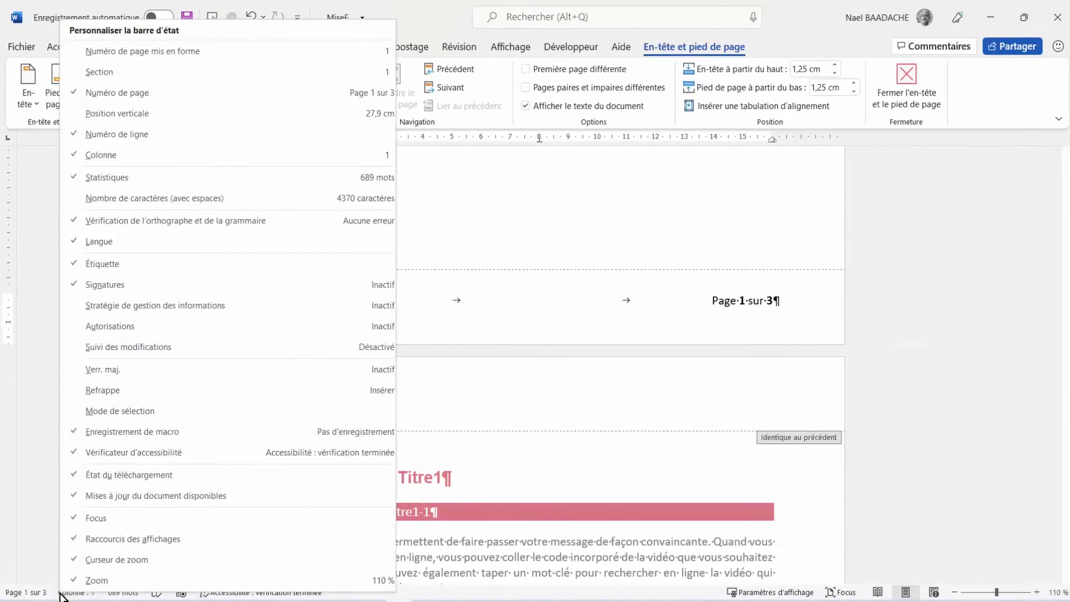
{"action": "left_click", "coordinate": [102, 71]}
{"action": "left_click", "coordinate": [29, 506]}
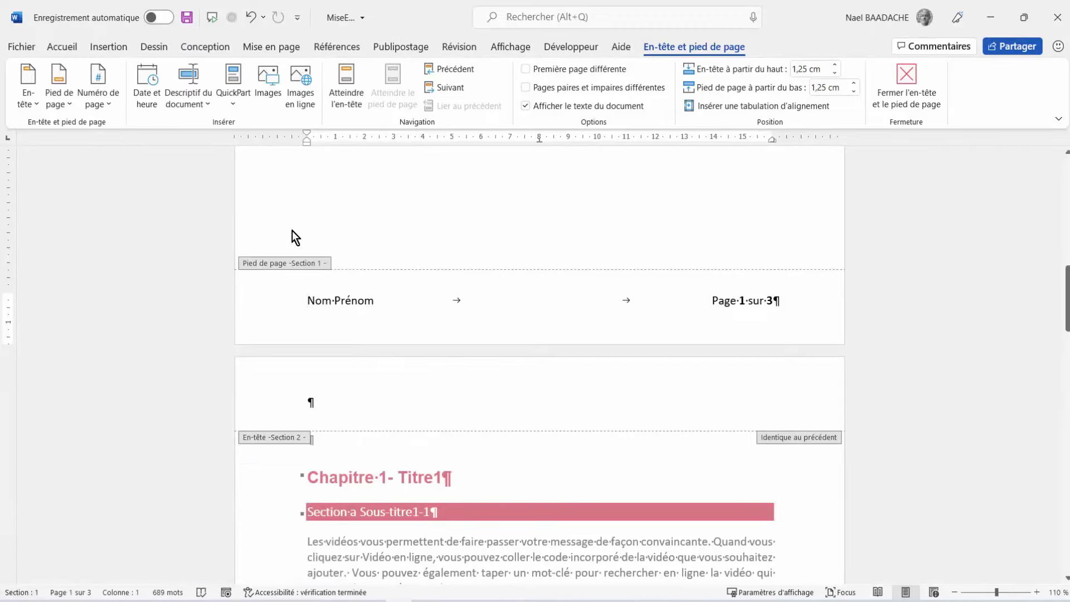
Leave the footer and check the section indicator for the contents page and the Chapitre 1 page.
{"action": "scroll", "coordinate": [401, 250], "scroll_direction": "up", "scroll_amount": 10}
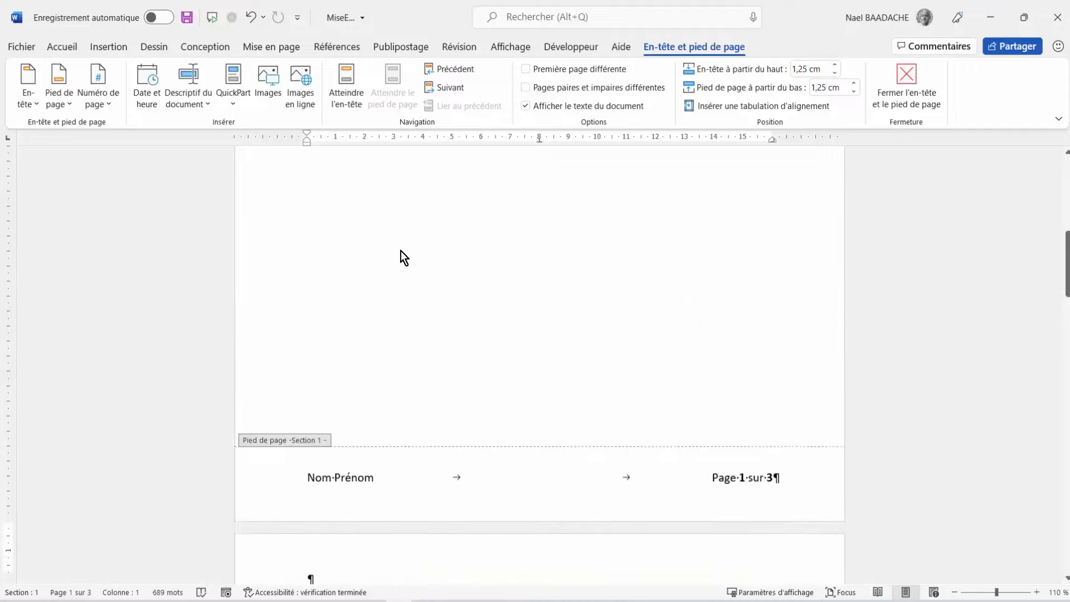
{"action": "scroll", "coordinate": [413, 279], "scroll_direction": "down", "scroll_amount": 12}
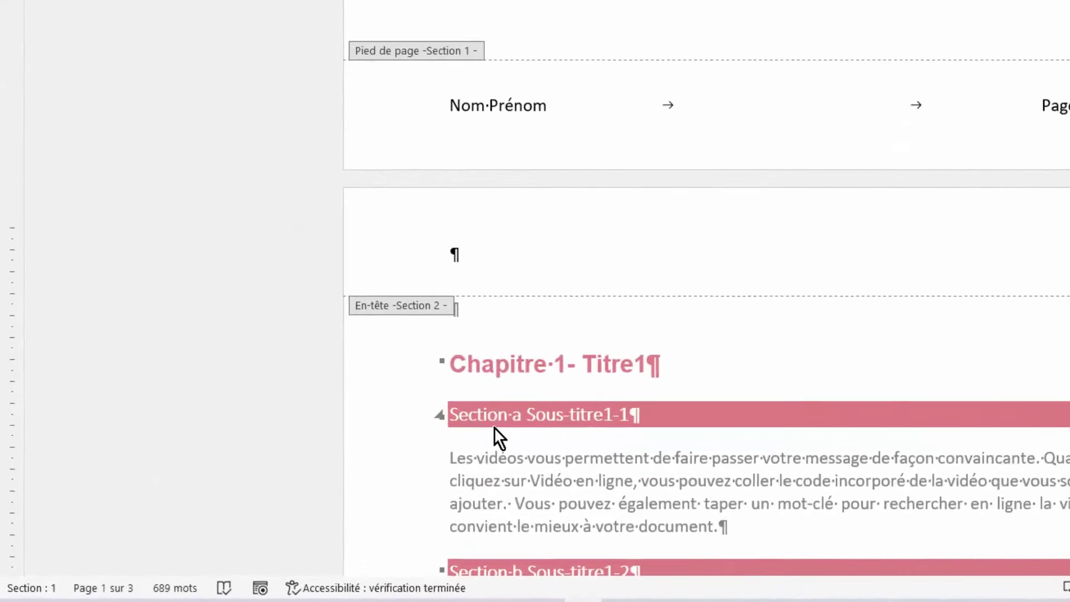
{"action": "double_click", "coordinate": [494, 426]}
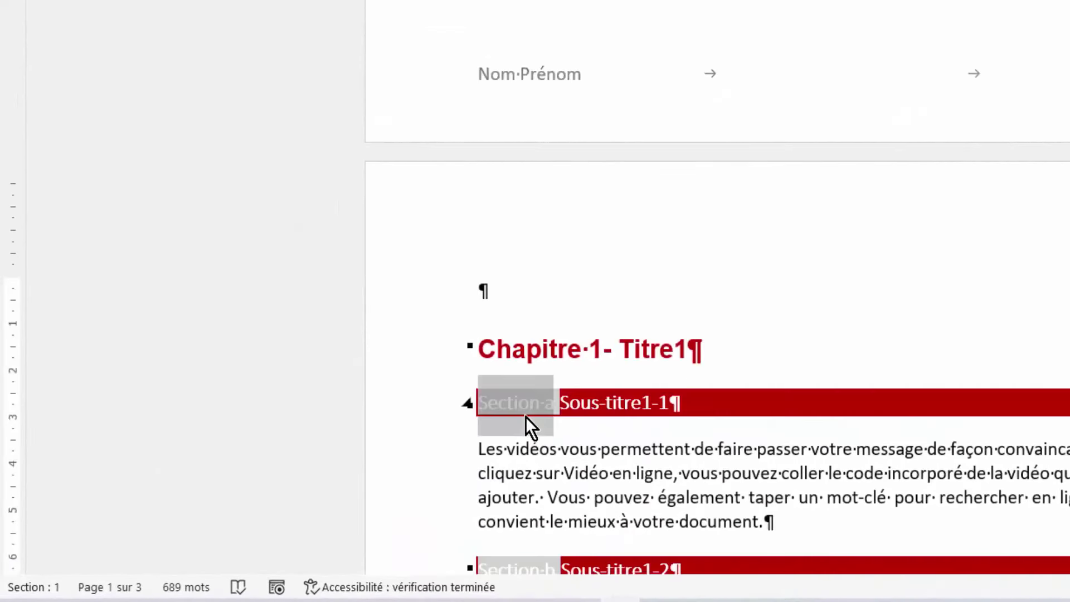
{"action": "left_click", "coordinate": [489, 525]}
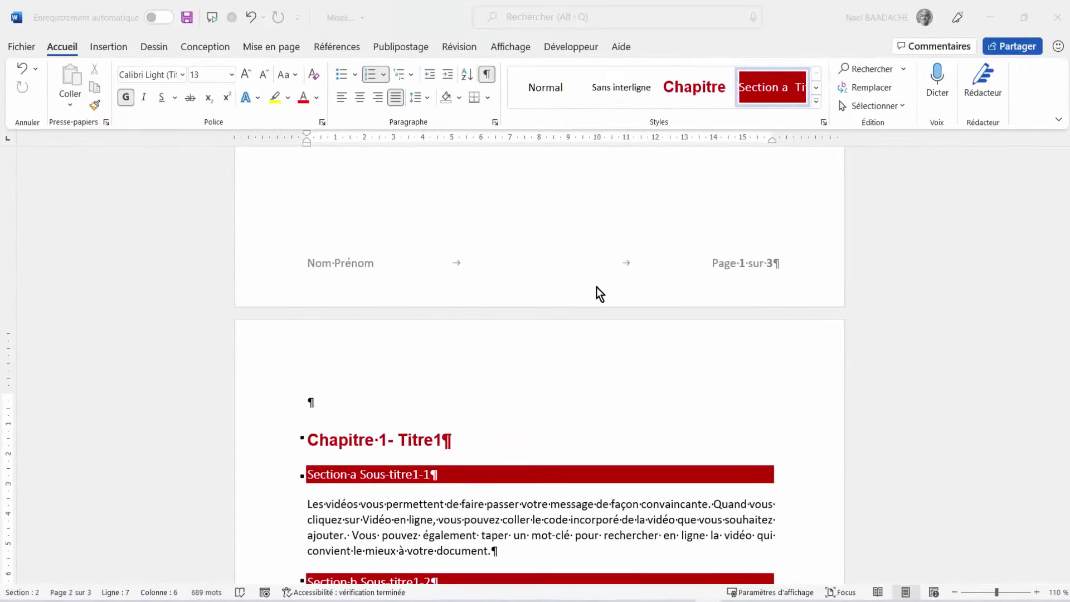
Unlink the section 2 footer from the previous section (Lier au précédent).
{"action": "double_click", "coordinate": [595, 279]}
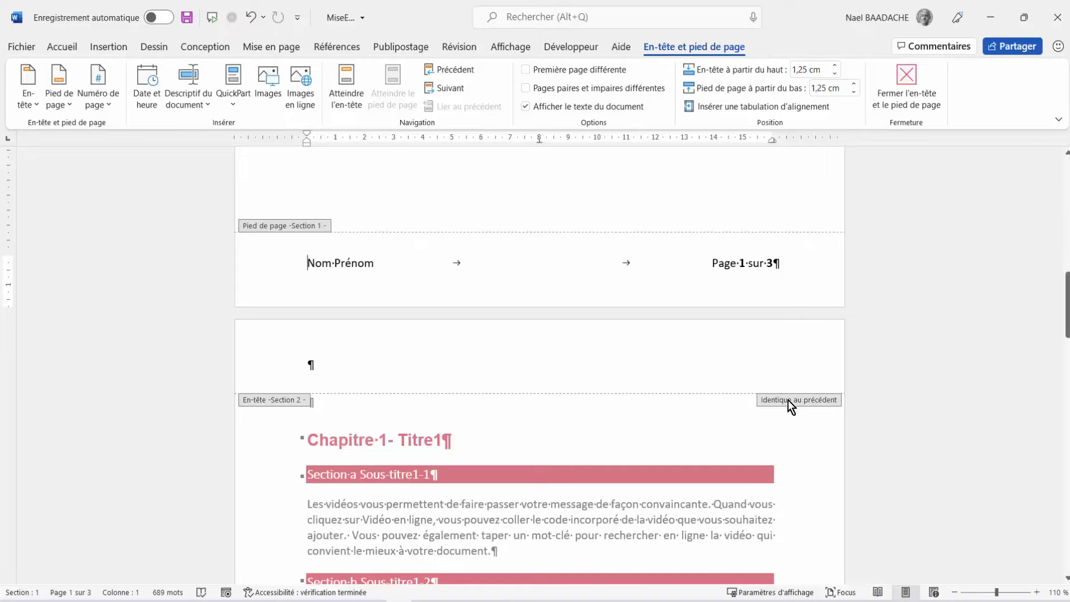
{"action": "key", "text": "Escape"}
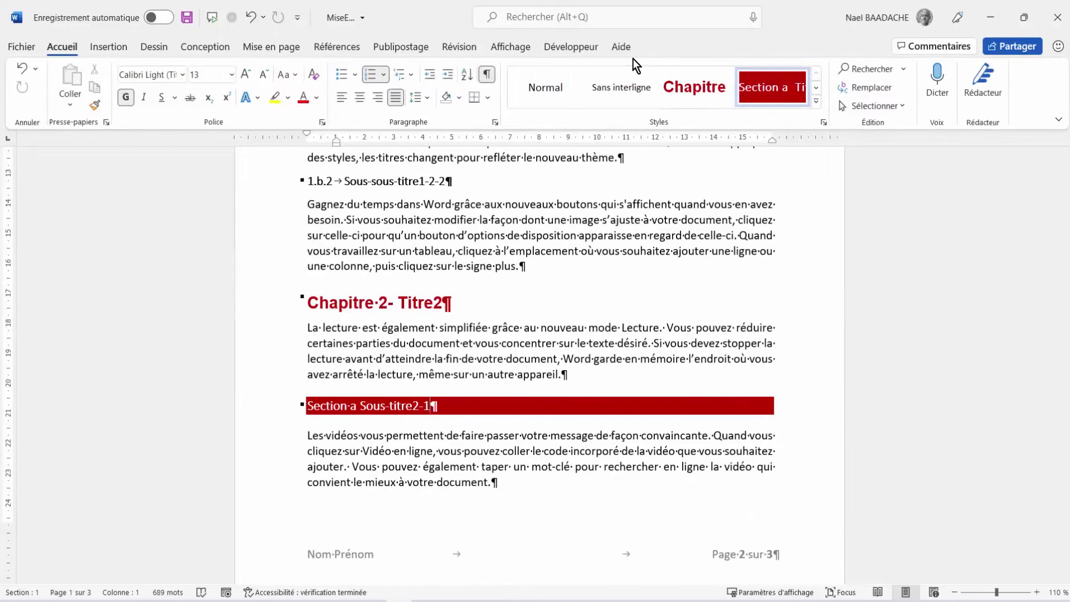
{"action": "double_click", "coordinate": [747, 554]}
{"action": "scroll", "coordinate": [764, 437], "scroll_direction": "down", "scroll_amount": 2}
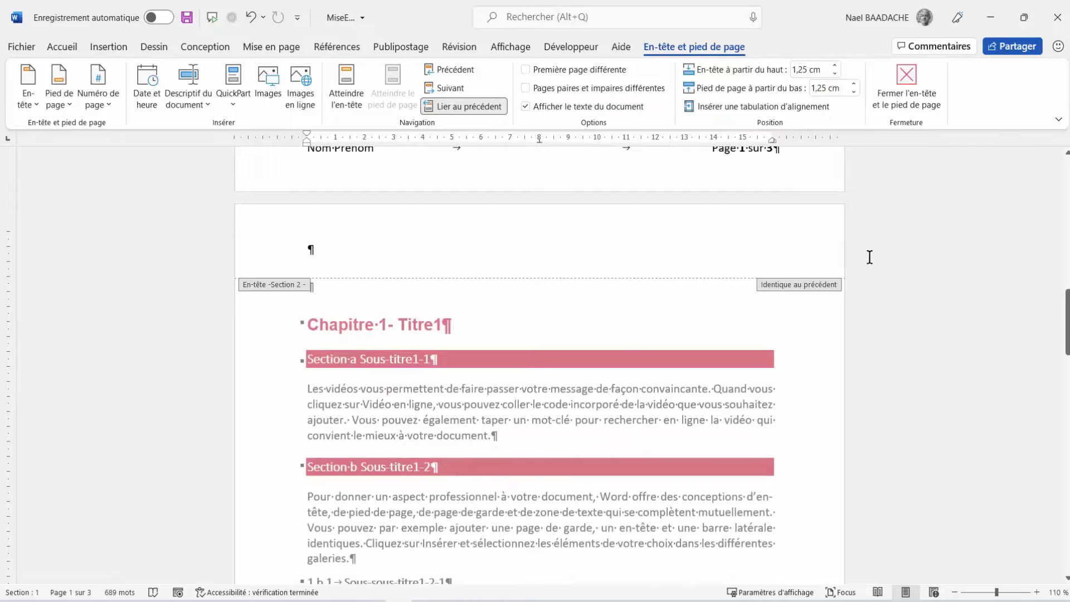
{"action": "scroll", "coordinate": [777, 321], "scroll_direction": "down", "scroll_amount": 5}
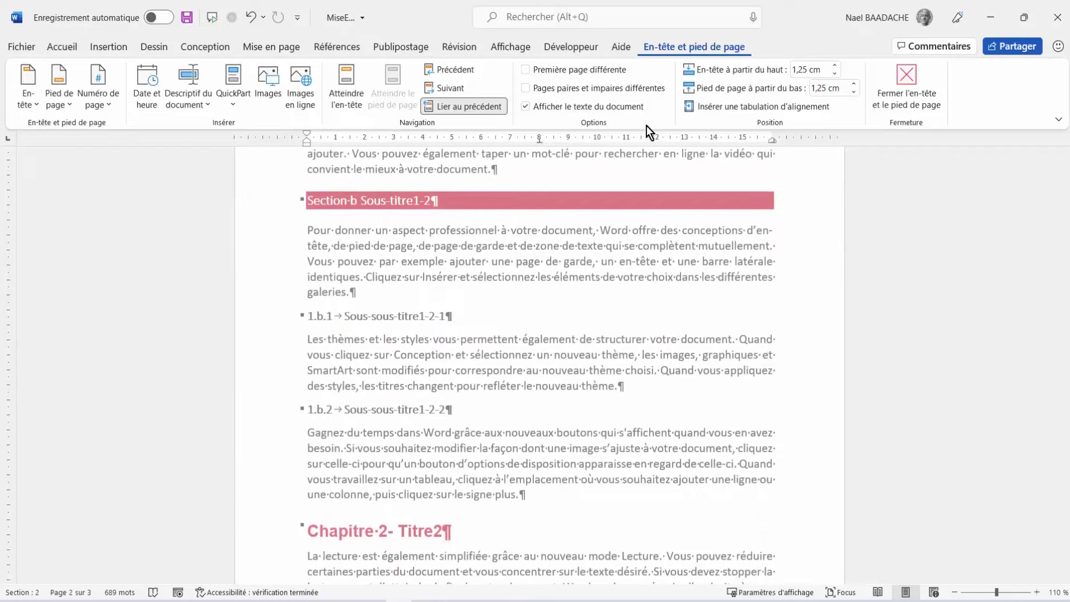
{"action": "left_click", "coordinate": [472, 109]}
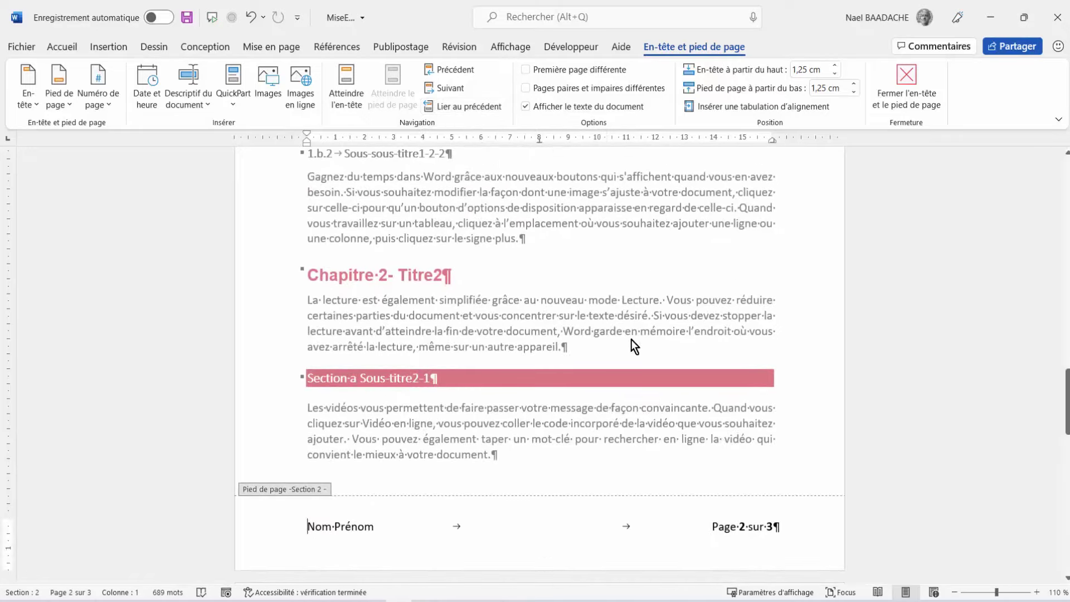
Delete the "Page X sur Y" numbering from the section 1 footer on the table of contents page.
{"action": "scroll", "coordinate": [641, 356], "scroll_direction": "up", "scroll_amount": 5}
{"action": "scroll", "coordinate": [663, 382], "scroll_direction": "up", "scroll_amount": 12}
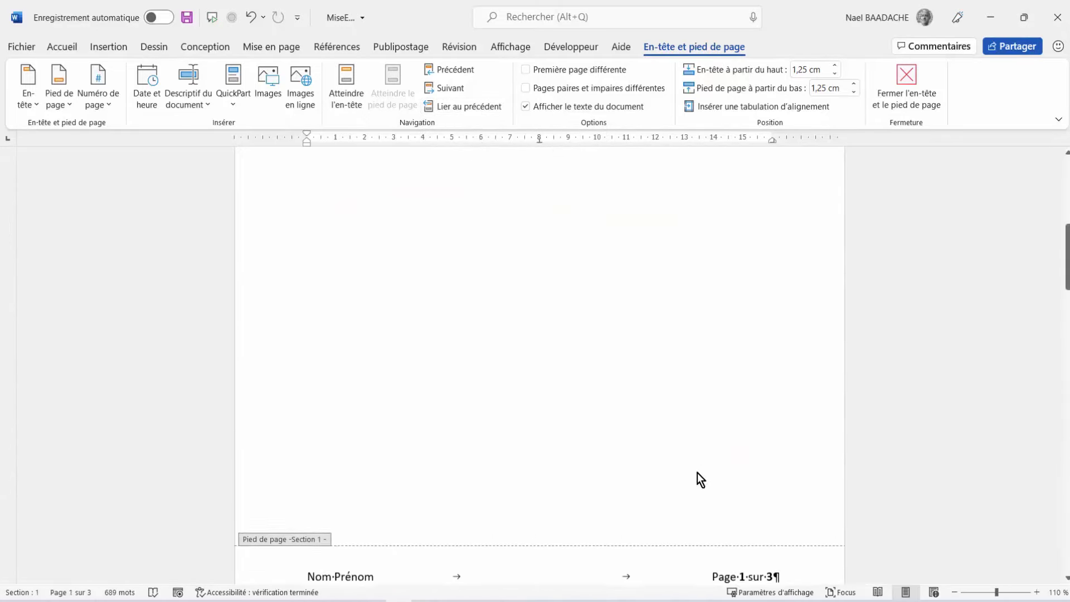
{"action": "scroll", "coordinate": [693, 470], "scroll_direction": "down", "scroll_amount": 3}
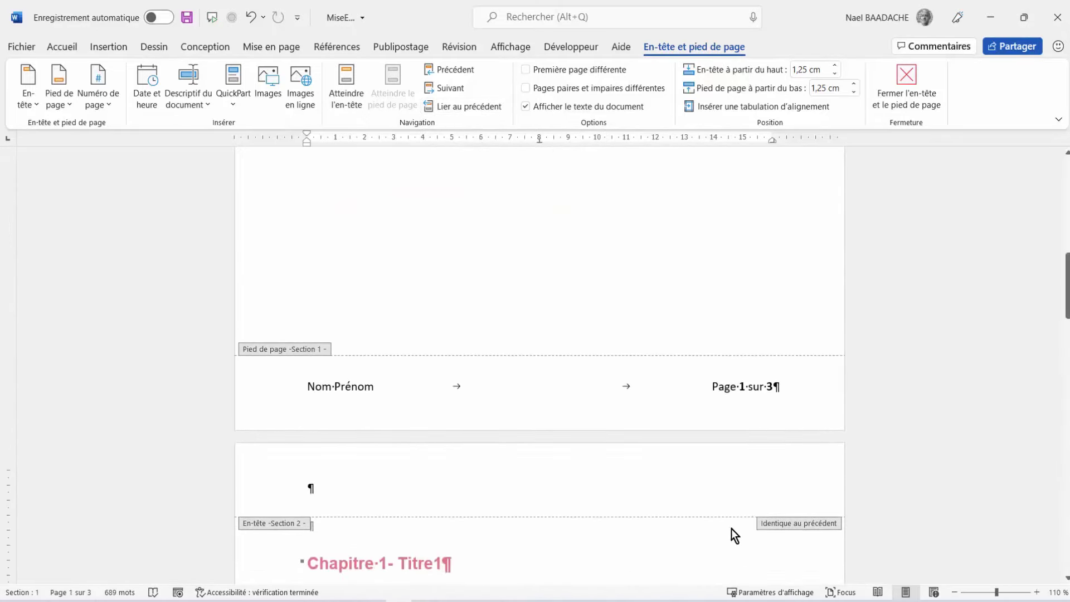
{"action": "left_click", "coordinate": [711, 386]}
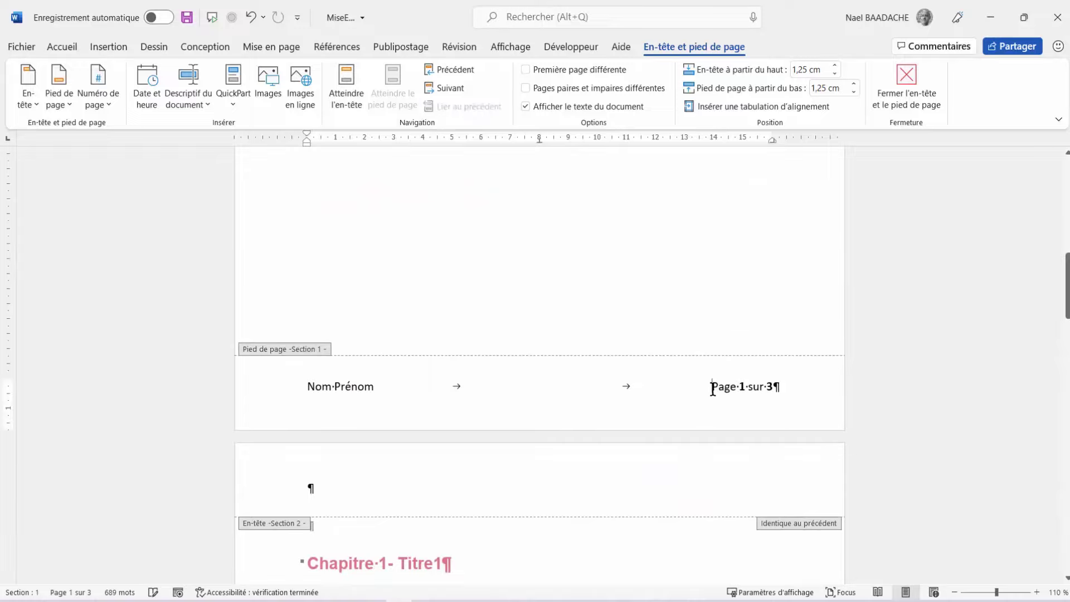
{"action": "left_click_drag", "start_coordinate": [711, 386], "coordinate": [793, 381]}
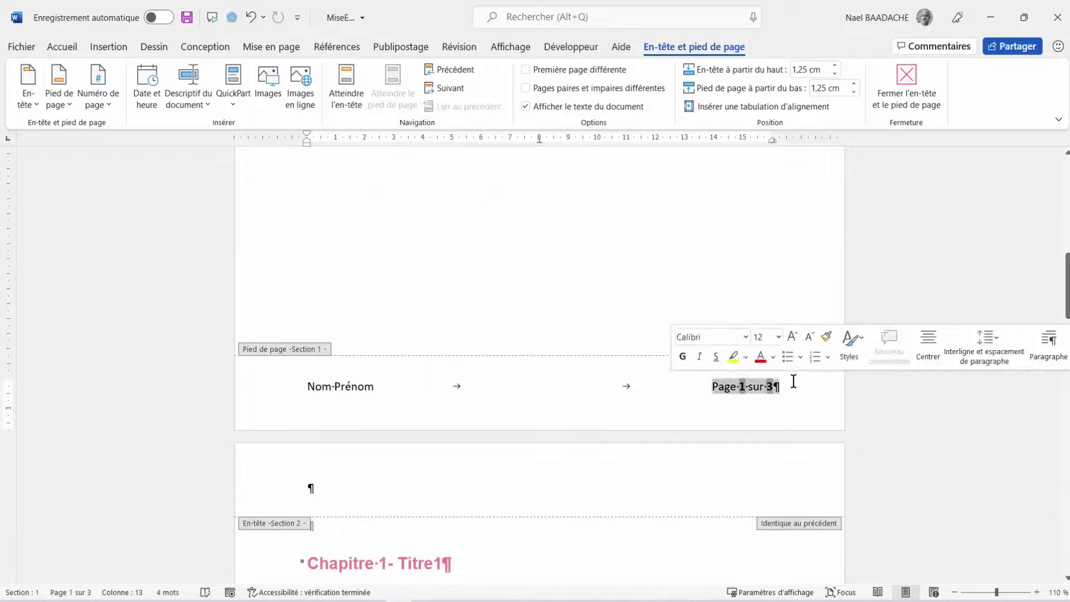
{"action": "key", "text": "Delete"}
{"action": "scroll", "coordinate": [586, 281], "scroll_direction": "up", "scroll_amount": 10}
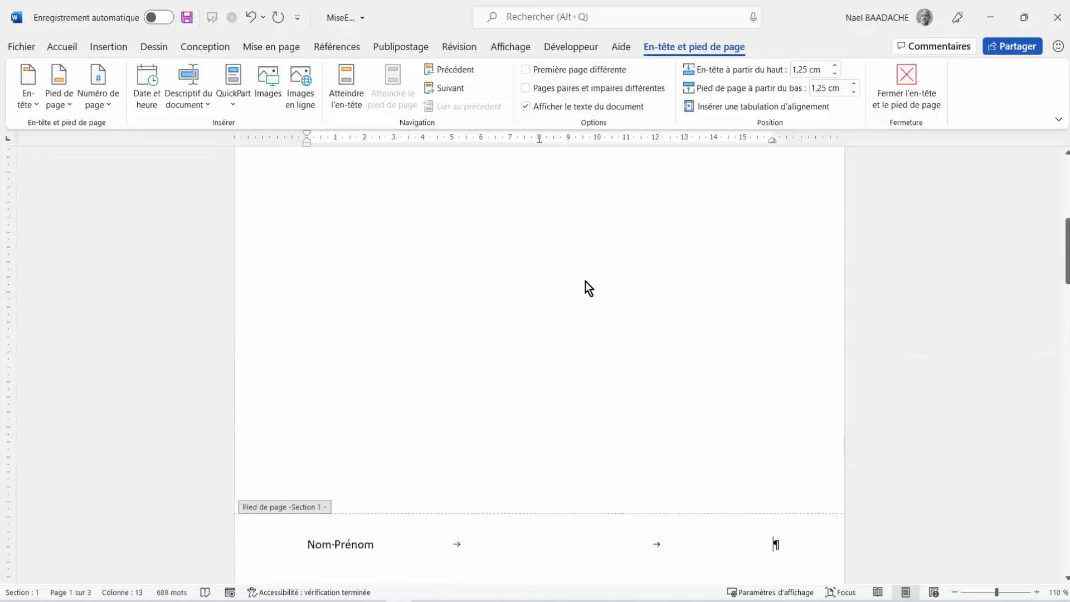
Set the page numbering of section 2 to start at 1 (À partir de) in the page number format.
{"action": "scroll", "coordinate": [649, 370], "scroll_direction": "down", "scroll_amount": 20}
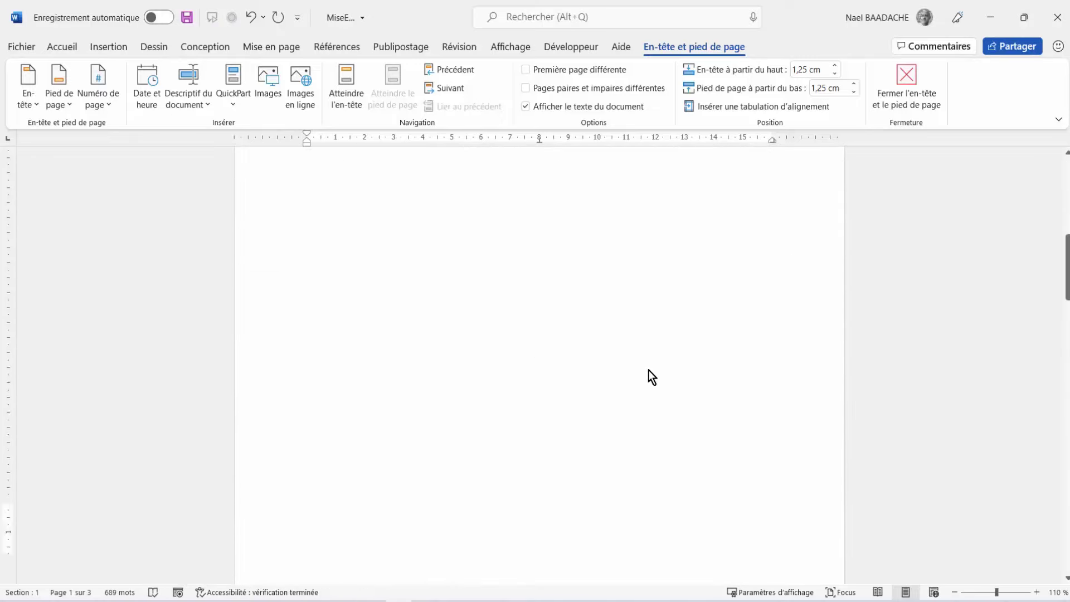
{"action": "scroll", "coordinate": [694, 385], "scroll_direction": "down", "scroll_amount": 1}
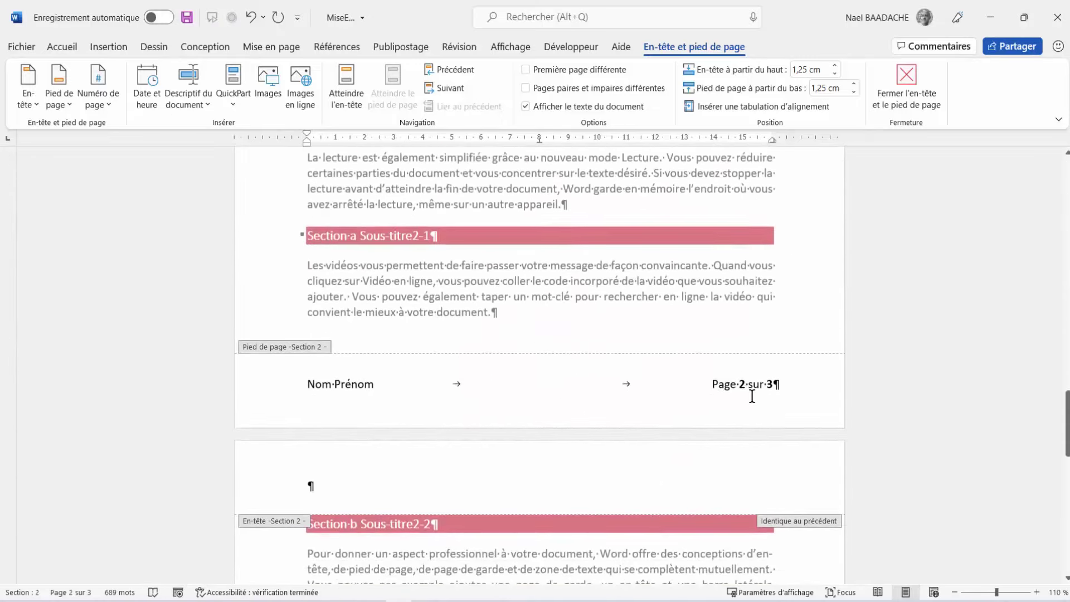
{"action": "left_click", "coordinate": [741, 384]}
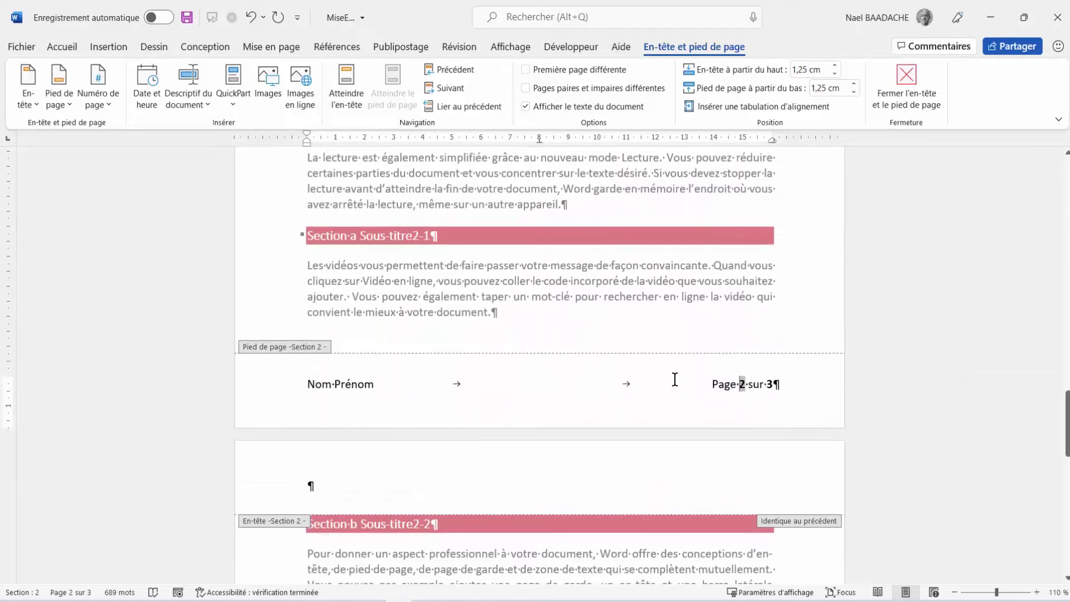
{"action": "left_click", "coordinate": [110, 108]}
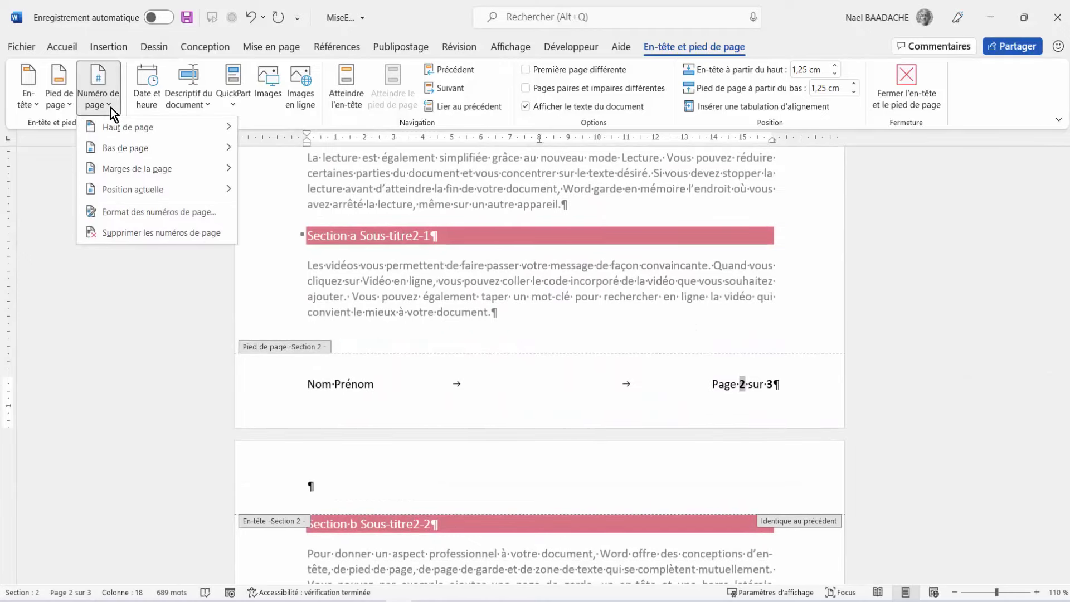
{"action": "left_click", "coordinate": [123, 213]}
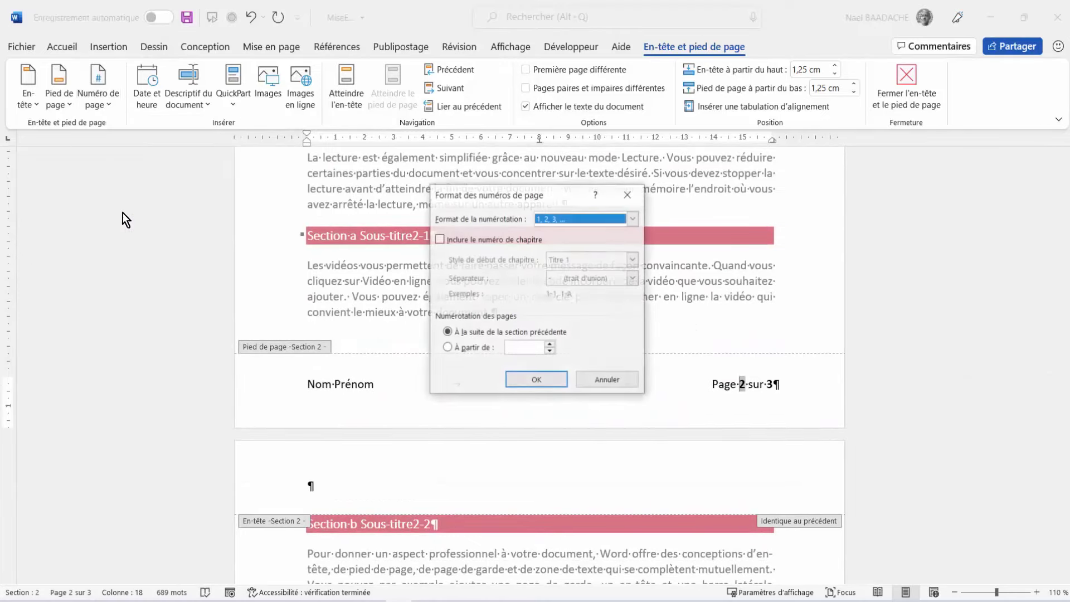
{"action": "left_click", "coordinate": [471, 350]}
{"action": "left_click", "coordinate": [509, 347]}
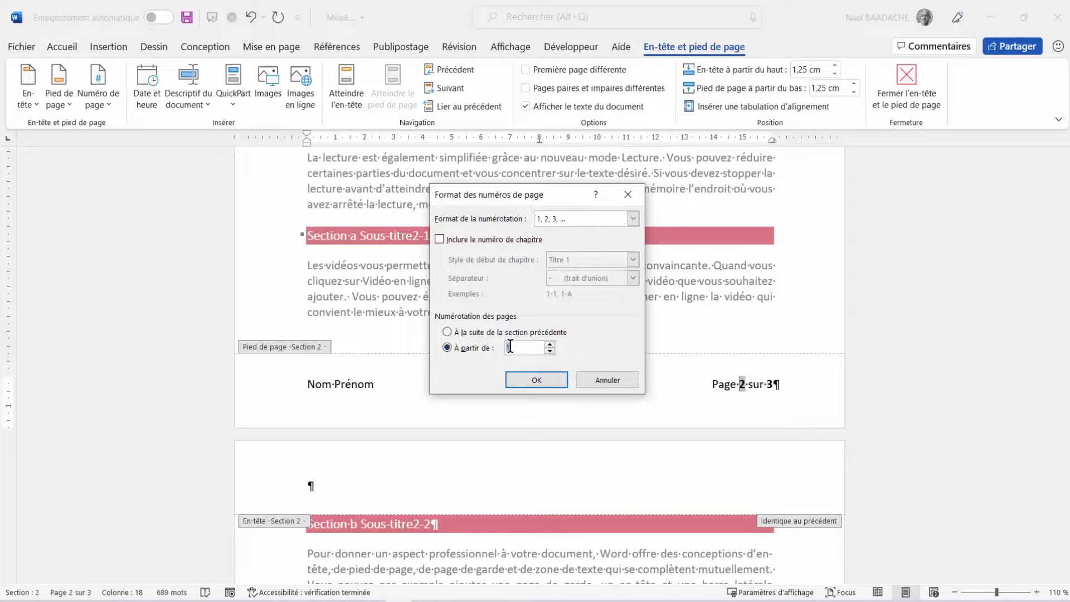
{"action": "left_click", "coordinate": [535, 383]}
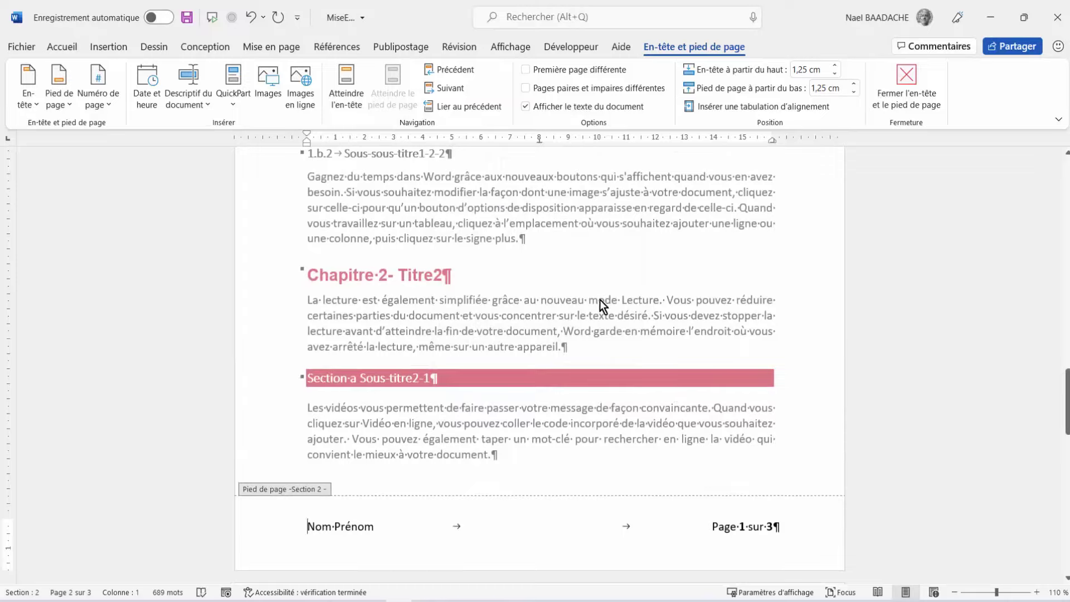
Check the footers of the contents page and the section 2 pages, and return to the body text.
{"action": "scroll", "coordinate": [608, 335], "scroll_direction": "up", "scroll_amount": 4}
{"action": "scroll", "coordinate": [610, 357], "scroll_direction": "up", "scroll_amount": 8}
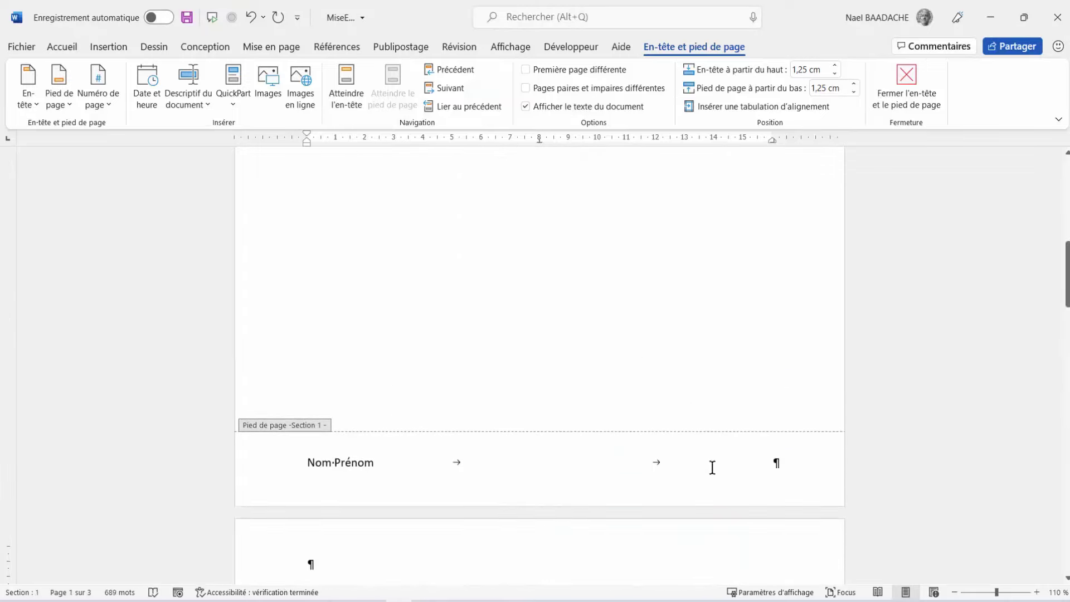
{"action": "scroll", "coordinate": [749, 464], "scroll_direction": "down", "scroll_amount": 12}
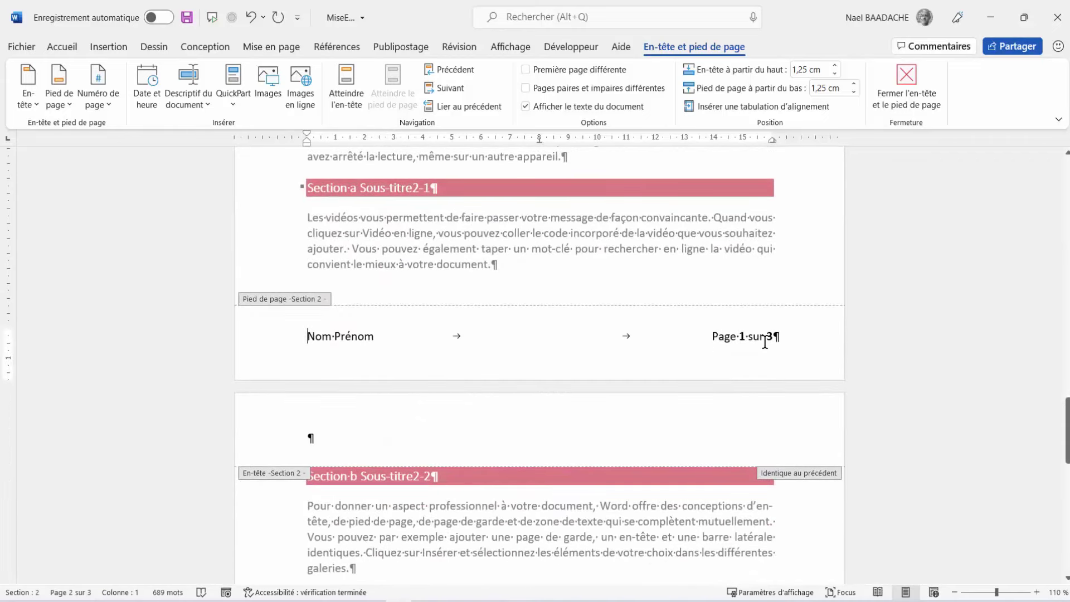
{"action": "scroll", "coordinate": [768, 342], "scroll_direction": "down", "scroll_amount": 7}
{"action": "scroll", "coordinate": [768, 342], "scroll_direction": "down", "scroll_amount": 6}
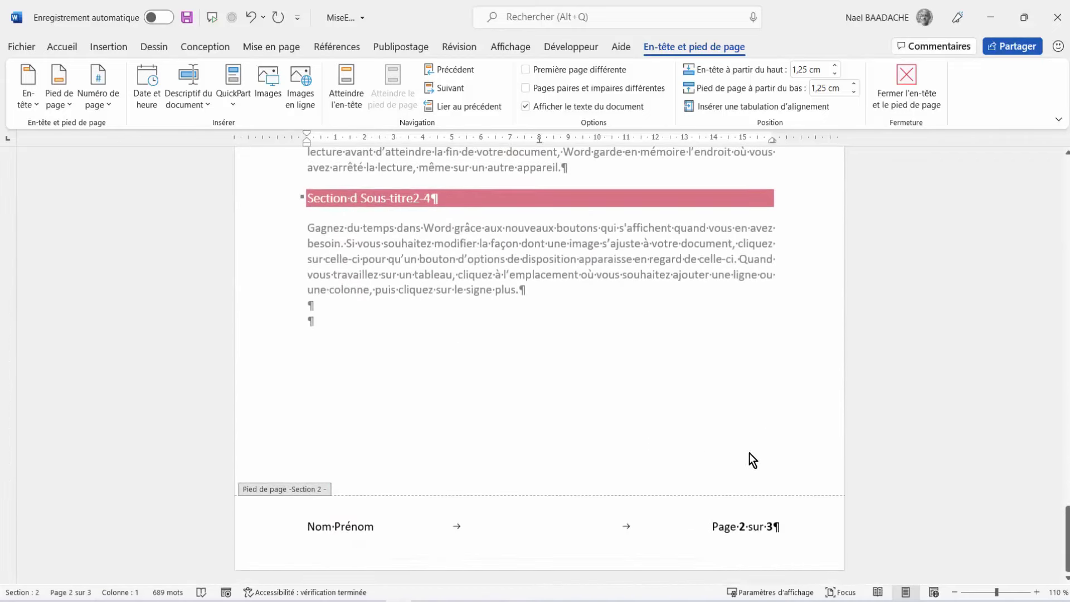
{"action": "double_click", "coordinate": [631, 371]}
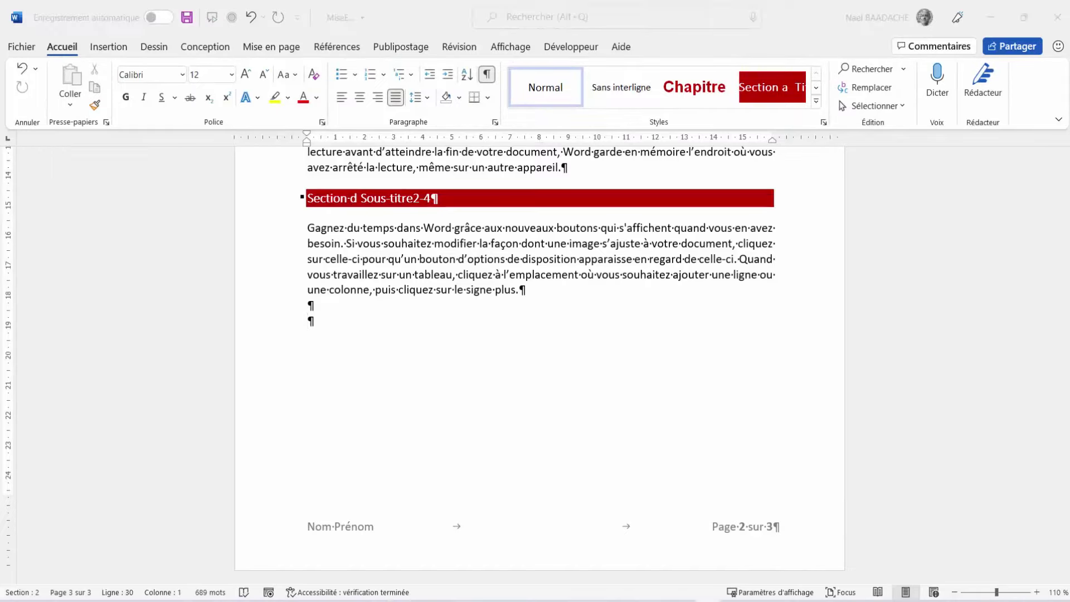
Enter "Rapport Mensuel" in the section 2 header, return to the body text and review the headers across the document.
{"action": "scroll", "coordinate": [528, 409], "scroll_direction": "up", "scroll_amount": 10}
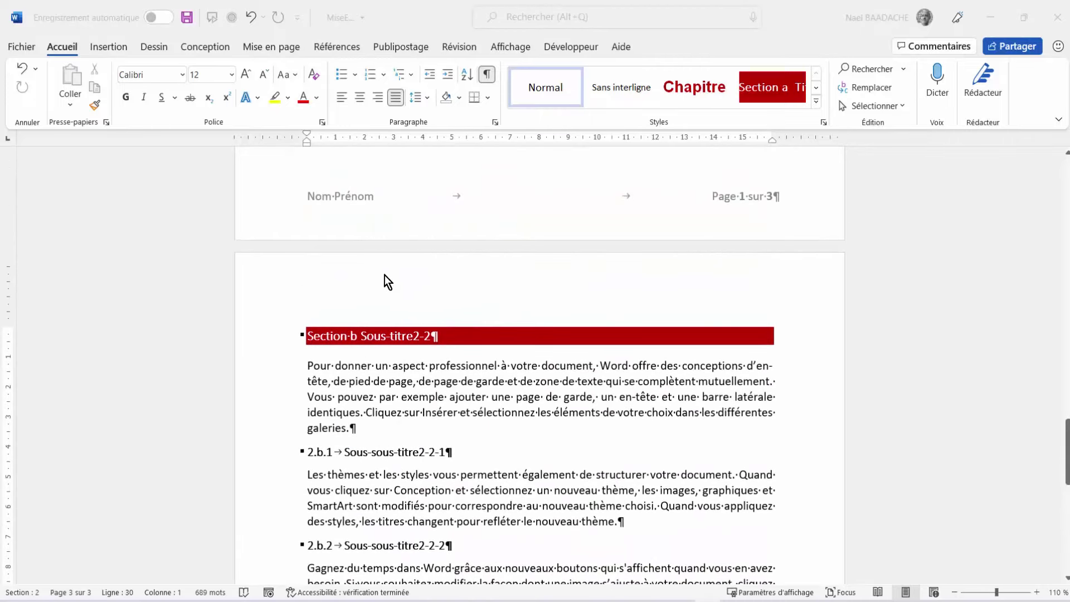
{"action": "left_click", "coordinate": [380, 289]}
{"action": "double_click", "coordinate": [380, 289]}
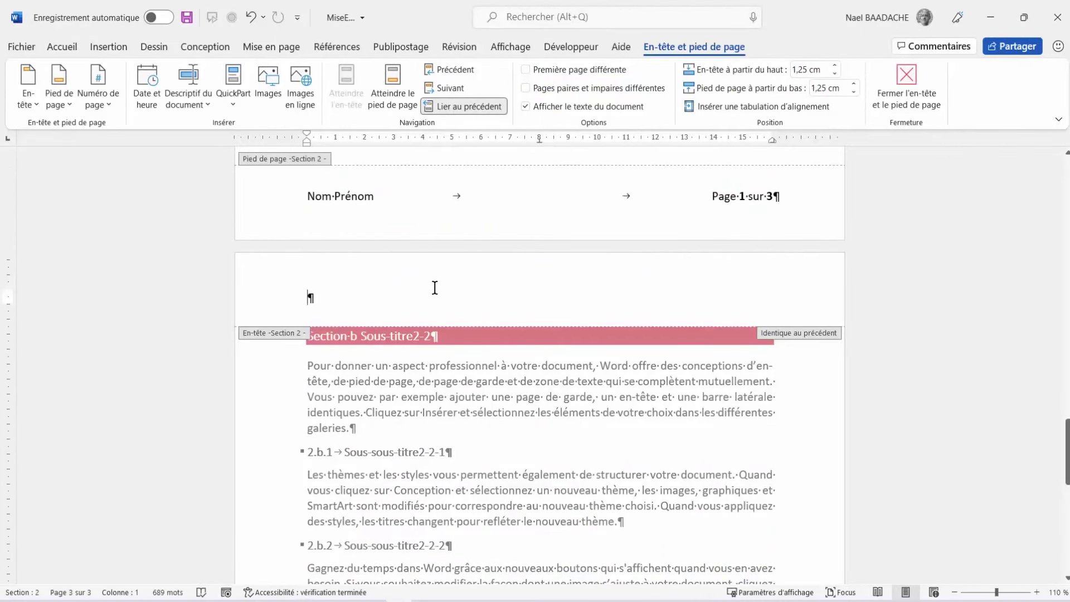
{"action": "type", "text": "Rapport "}
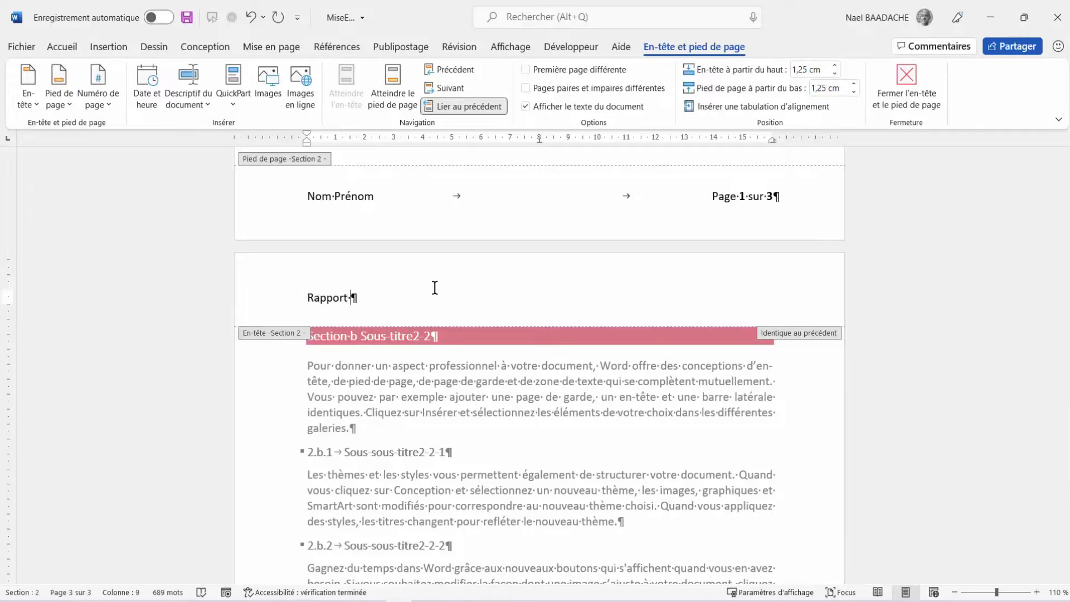
{"action": "type", "text": "Mensuel"}
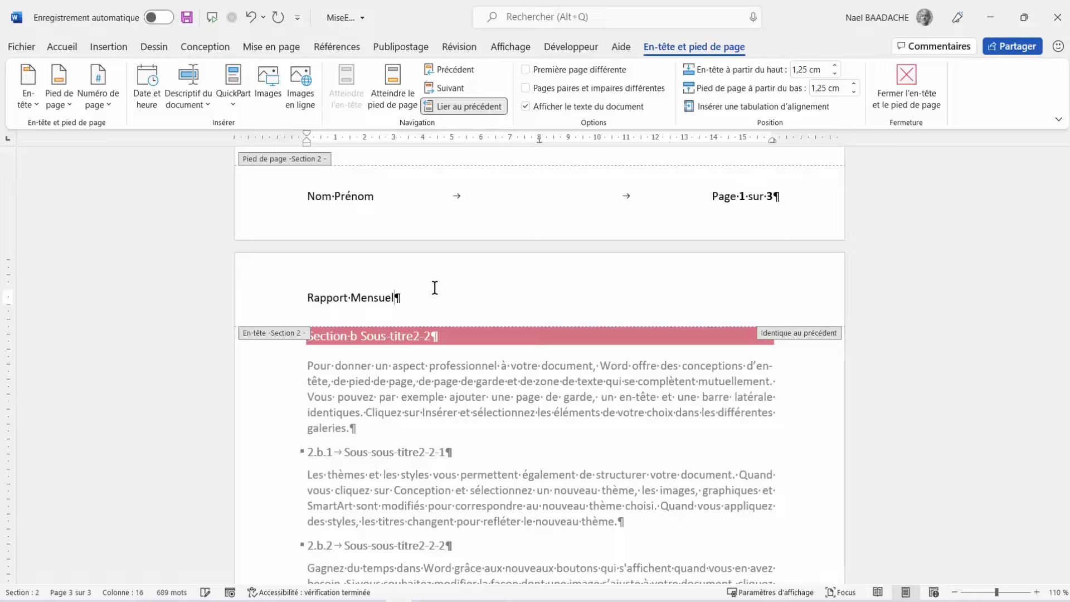
{"action": "double_click", "coordinate": [471, 412]}
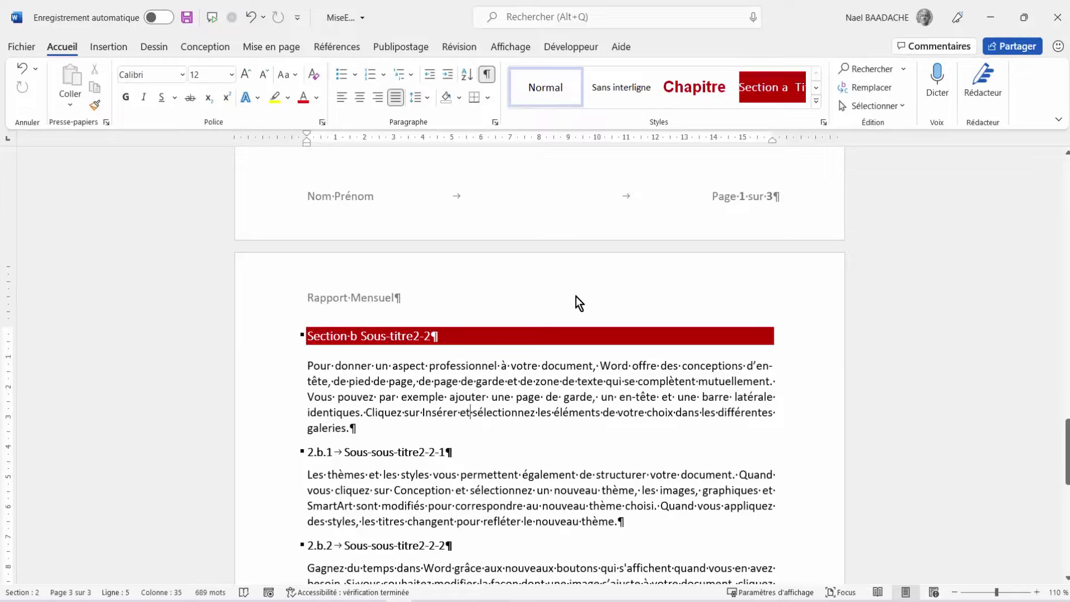
{"action": "scroll", "coordinate": [554, 301], "scroll_direction": "down", "scroll_amount": 5}
{"action": "scroll", "coordinate": [558, 303], "scroll_direction": "up", "scroll_amount": 20}
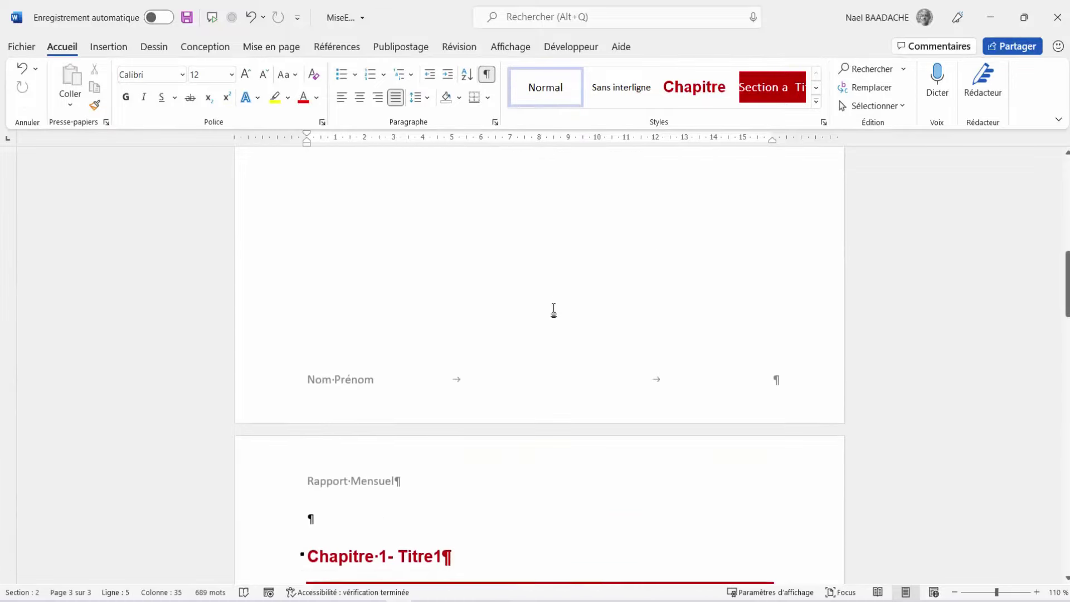
Draw a horizontal line about 16.7 cm long above the text in the section 2 footer.
{"action": "scroll", "coordinate": [555, 303], "scroll_direction": "up", "scroll_amount": 8}
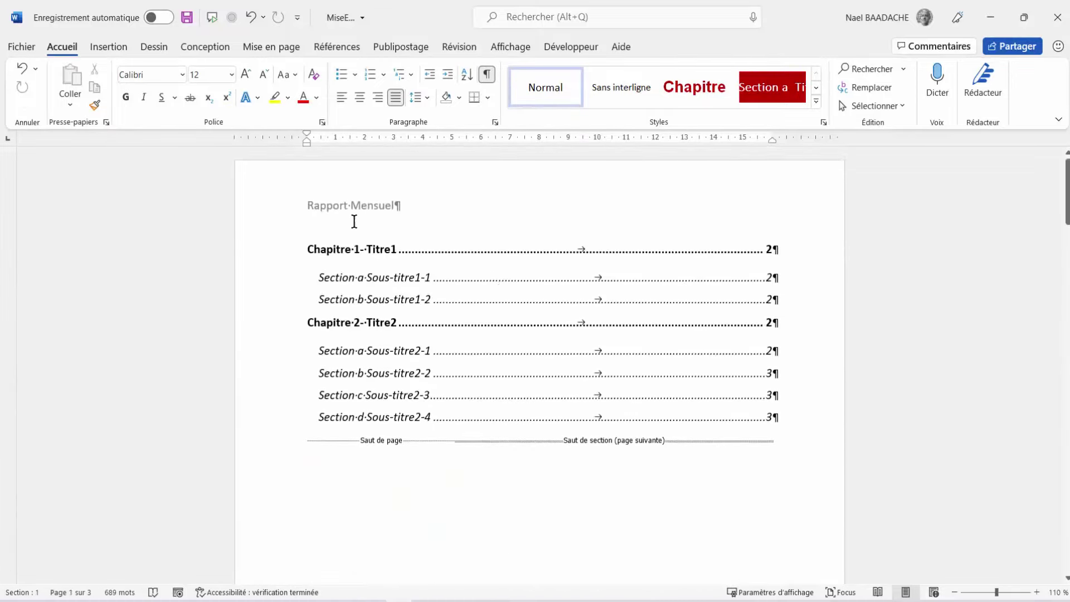
{"action": "scroll", "coordinate": [461, 306], "scroll_direction": "down", "scroll_amount": 20}
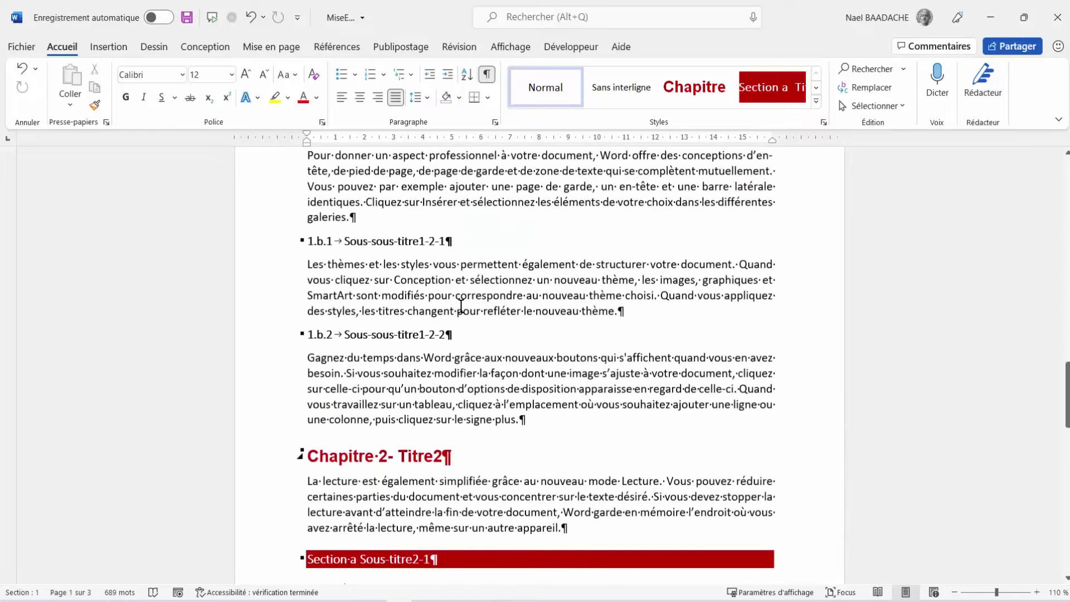
{"action": "scroll", "coordinate": [461, 305], "scroll_direction": "down", "scroll_amount": 8}
{"action": "scroll", "coordinate": [551, 433], "scroll_direction": "up", "scroll_amount": 5}
{"action": "scroll", "coordinate": [549, 434], "scroll_direction": "down", "scroll_amount": 3}
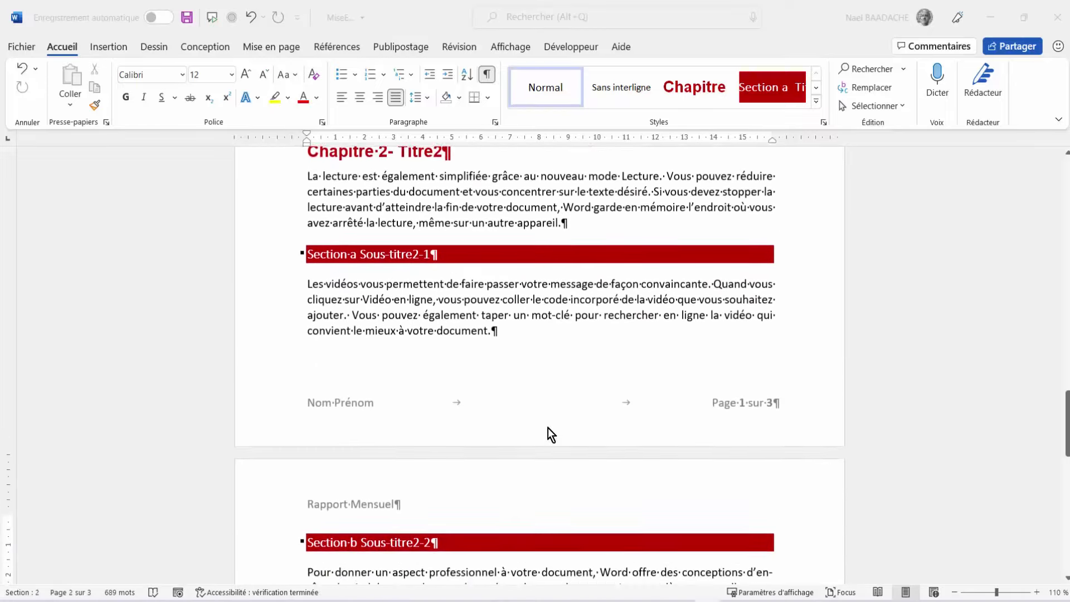
{"action": "scroll", "coordinate": [549, 434], "scroll_direction": "down", "scroll_amount": 1}
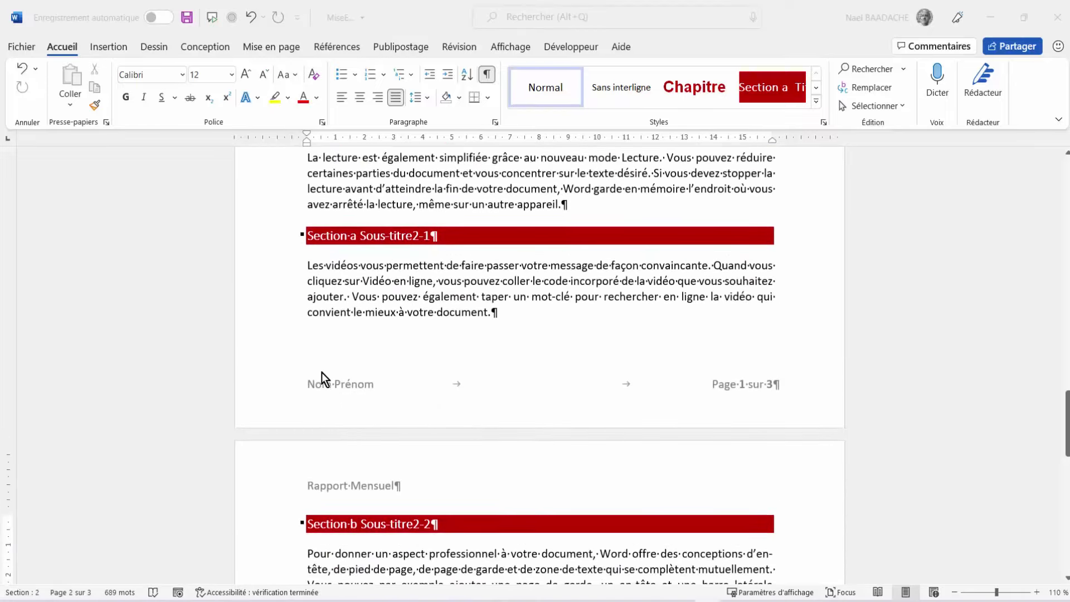
{"action": "double_click", "coordinate": [594, 383]}
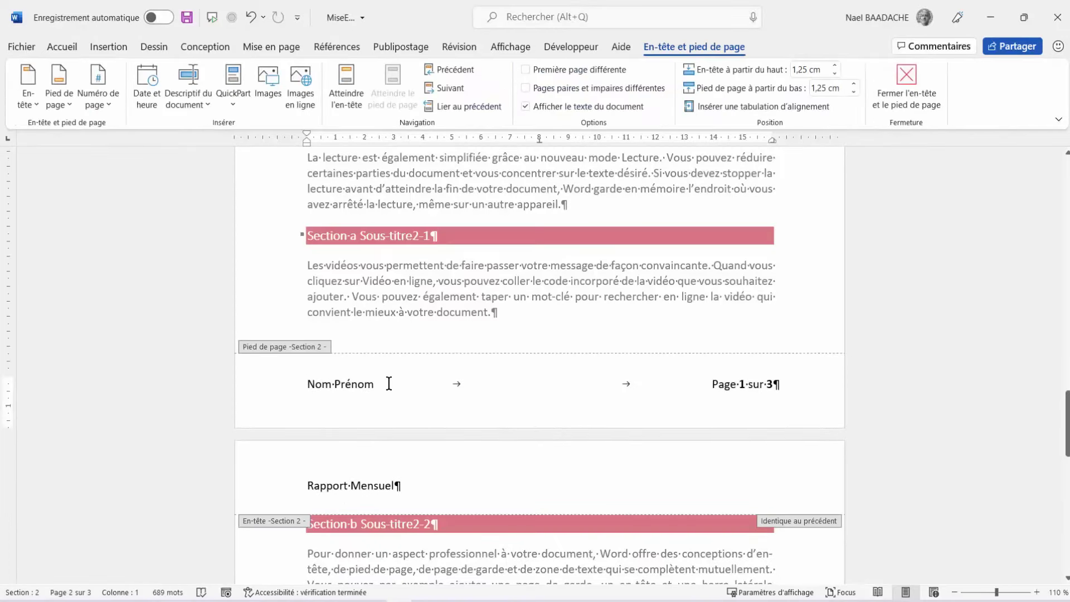
{"action": "left_click", "coordinate": [114, 48]}
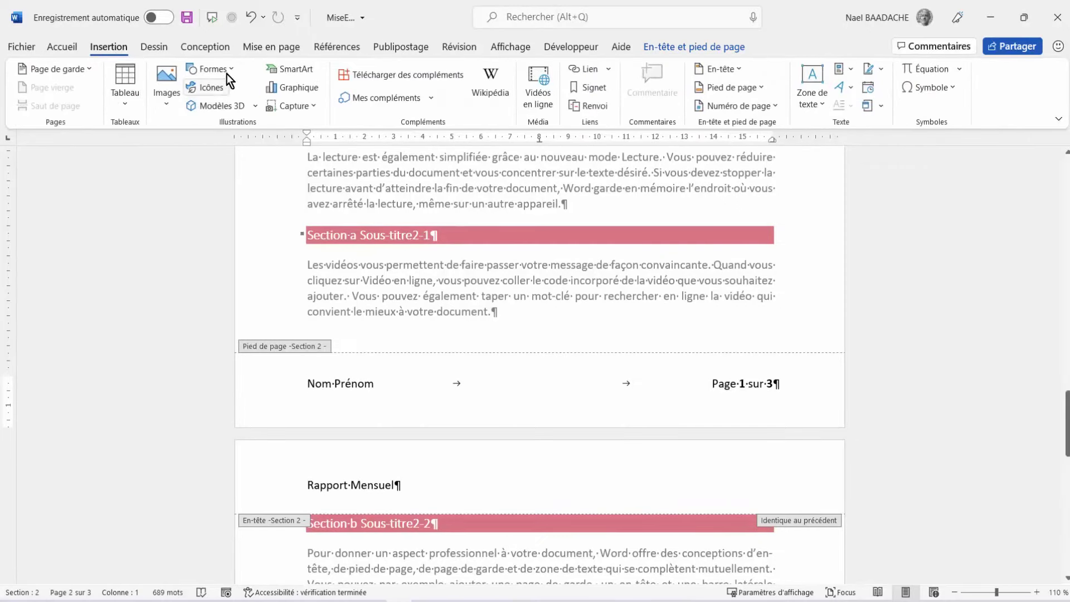
{"action": "left_click", "coordinate": [228, 69]}
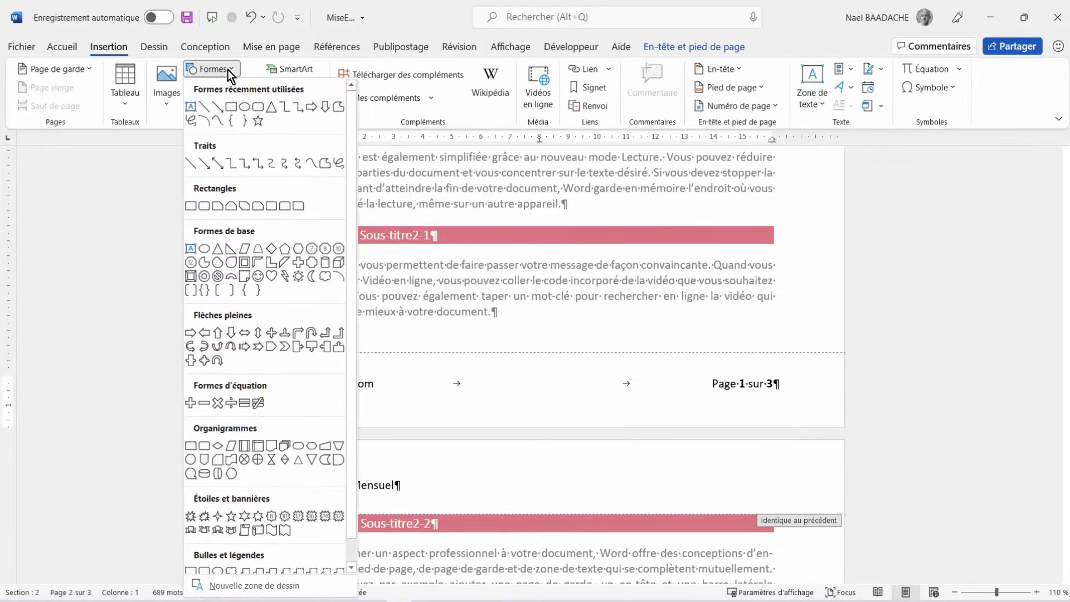
{"action": "left_click", "coordinate": [204, 107]}
{"action": "left_click_drag", "start_coordinate": [304, 360], "coordinate": [791, 361]}
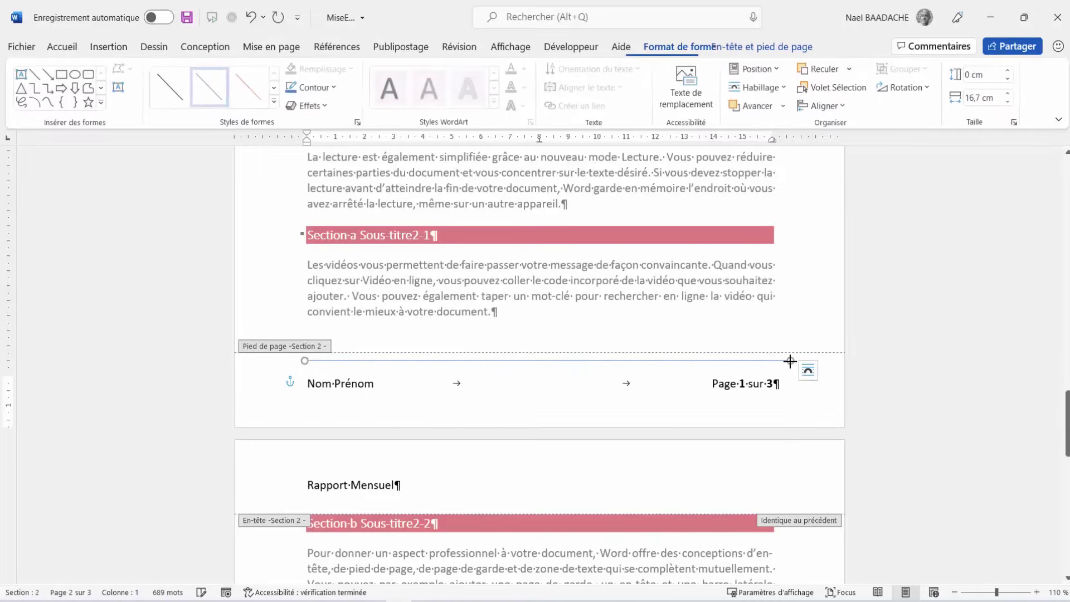
Apply the thickest black theme line style to the footer line, return to the body text and check the footer.
{"action": "left_click", "coordinate": [275, 102]}
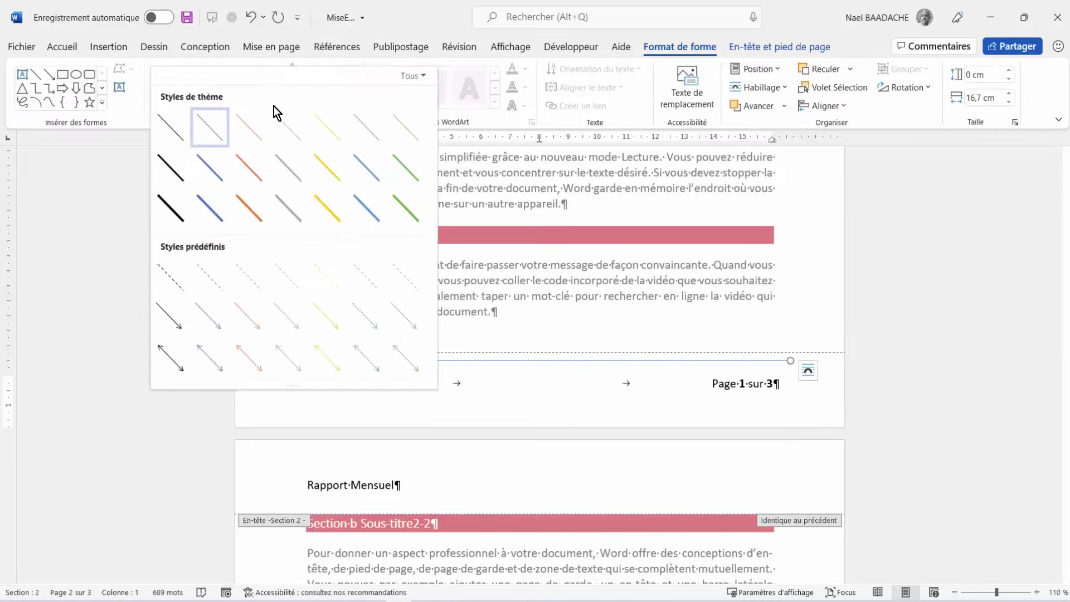
{"action": "left_click", "coordinate": [170, 209]}
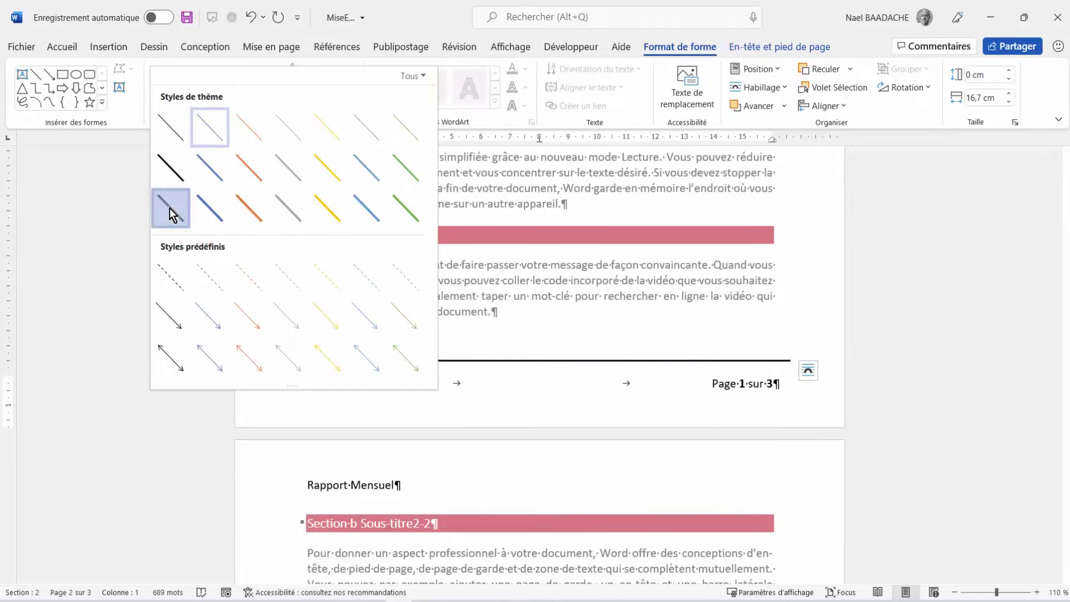
{"action": "double_click", "coordinate": [534, 290]}
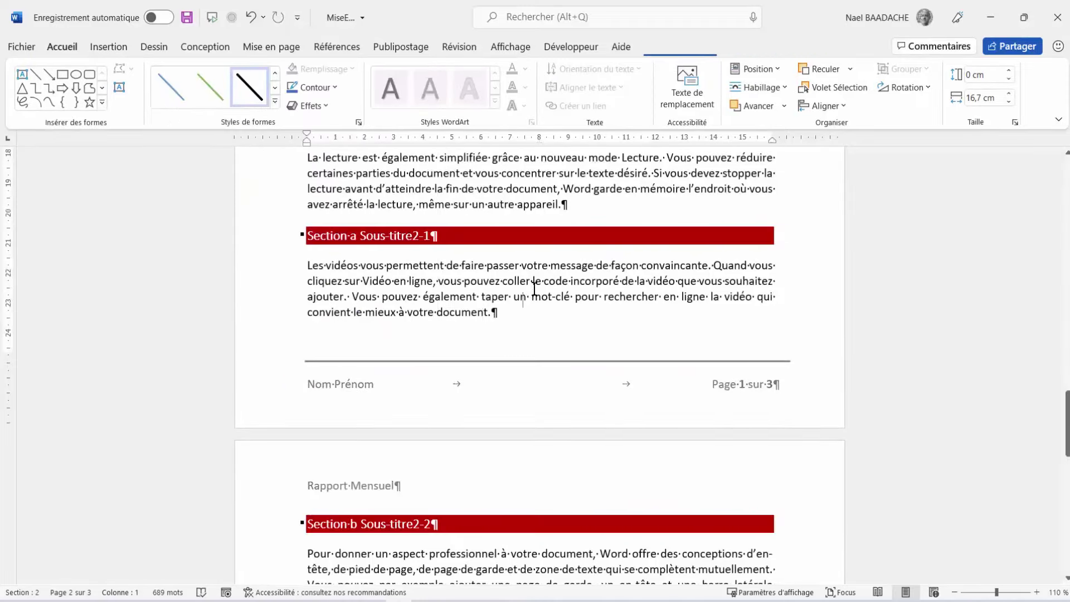
{"action": "scroll", "coordinate": [534, 288], "scroll_direction": "up", "scroll_amount": 1}
{"action": "scroll", "coordinate": [534, 288], "scroll_direction": "up", "scroll_amount": 15}
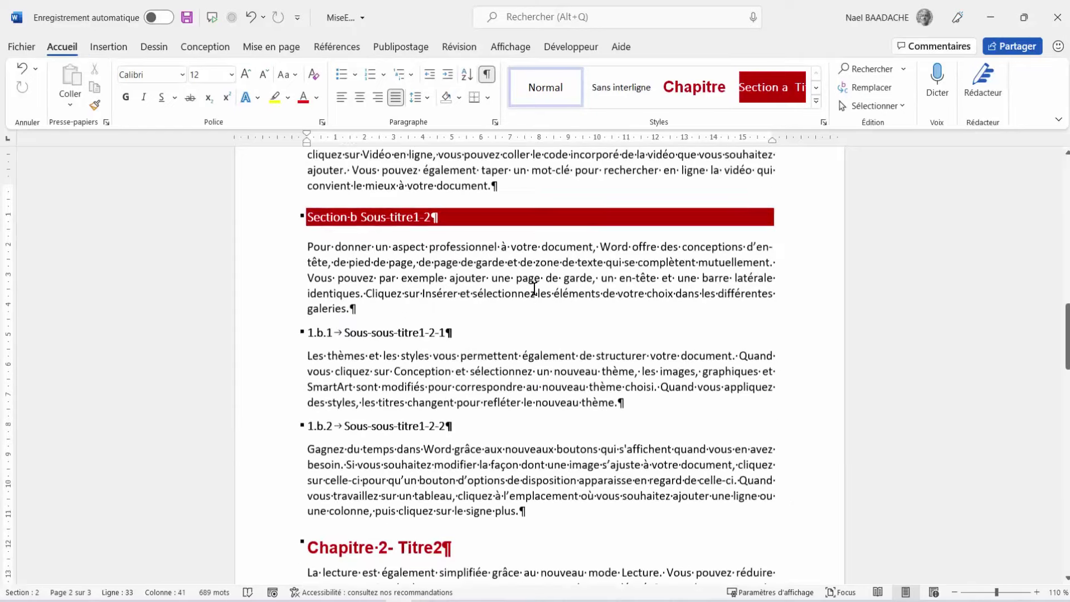
{"action": "scroll", "coordinate": [680, 389], "scroll_direction": "down", "scroll_amount": 14}
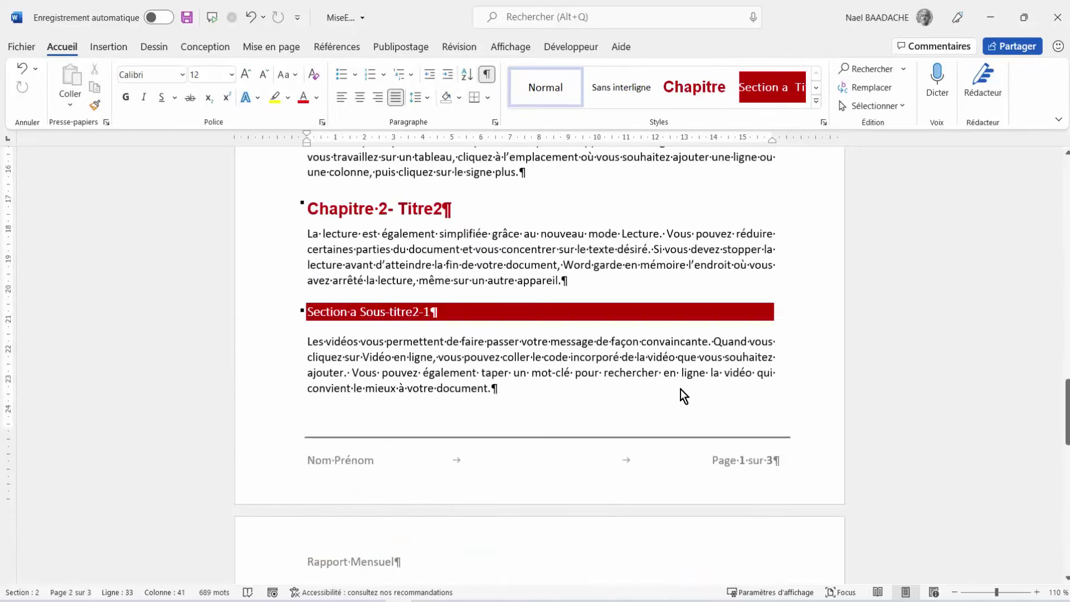
{"action": "scroll", "coordinate": [681, 389], "scroll_direction": "up", "scroll_amount": 10}
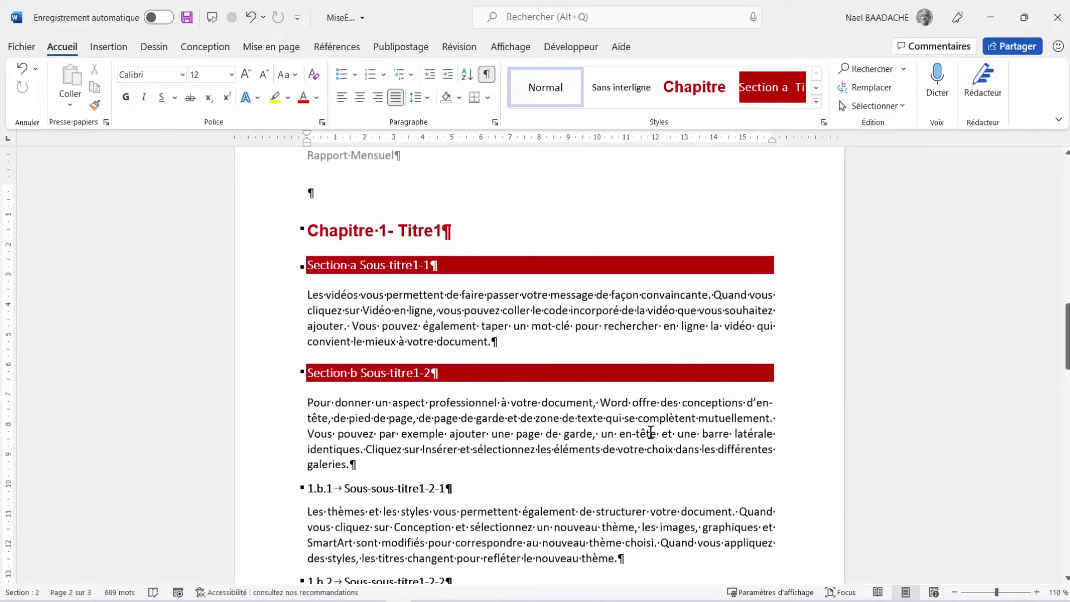
{"action": "scroll", "coordinate": [650, 433], "scroll_direction": "down", "scroll_amount": 10}
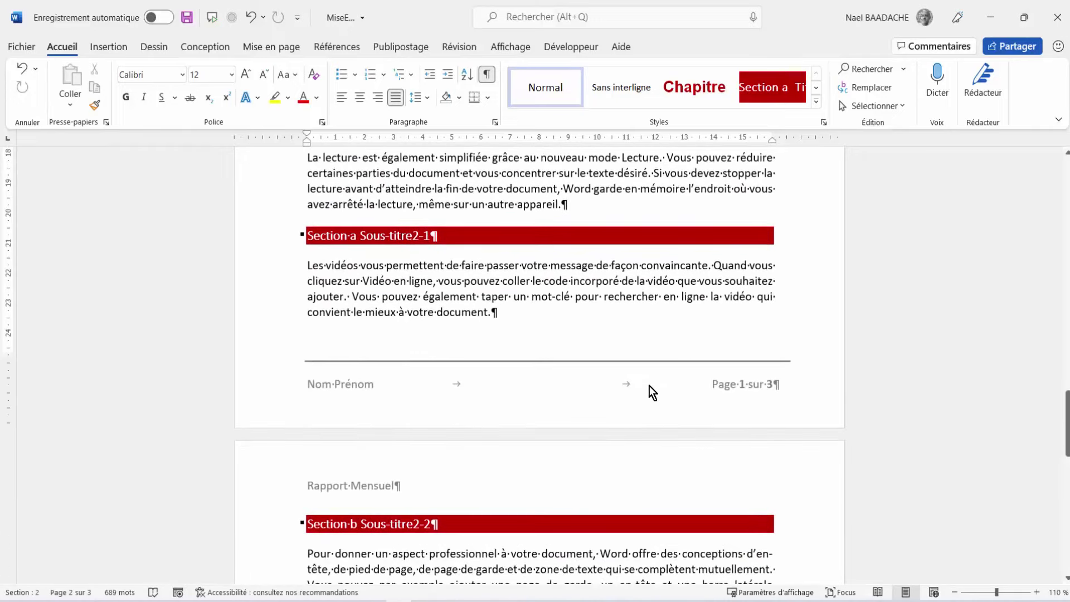
Delete "Rapport Mensuel" from the section 1 header on the contents page and return to the body text.
{"action": "double_click", "coordinate": [650, 386]}
{"action": "scroll", "coordinate": [619, 354], "scroll_direction": "up", "scroll_amount": 10}
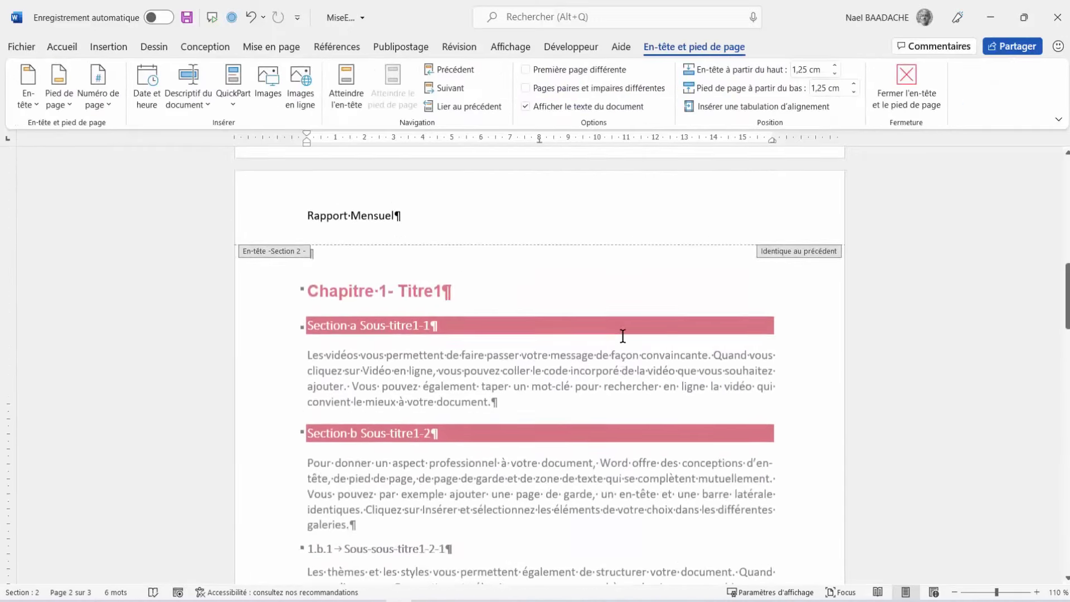
{"action": "scroll", "coordinate": [623, 336], "scroll_direction": "up", "scroll_amount": 5}
{"action": "scroll", "coordinate": [586, 322], "scroll_direction": "up", "scroll_amount": 5}
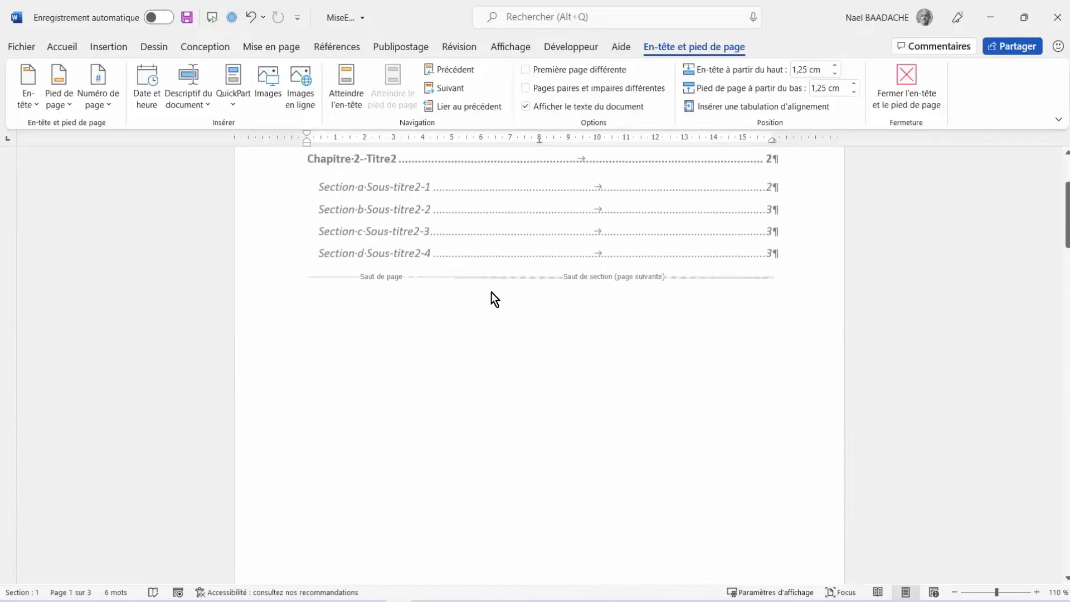
{"action": "scroll", "coordinate": [497, 293], "scroll_direction": "down", "scroll_amount": 6}
{"action": "scroll", "coordinate": [663, 252], "scroll_direction": "up", "scroll_amount": 15}
{"action": "scroll", "coordinate": [542, 238], "scroll_direction": "up", "scroll_amount": 2}
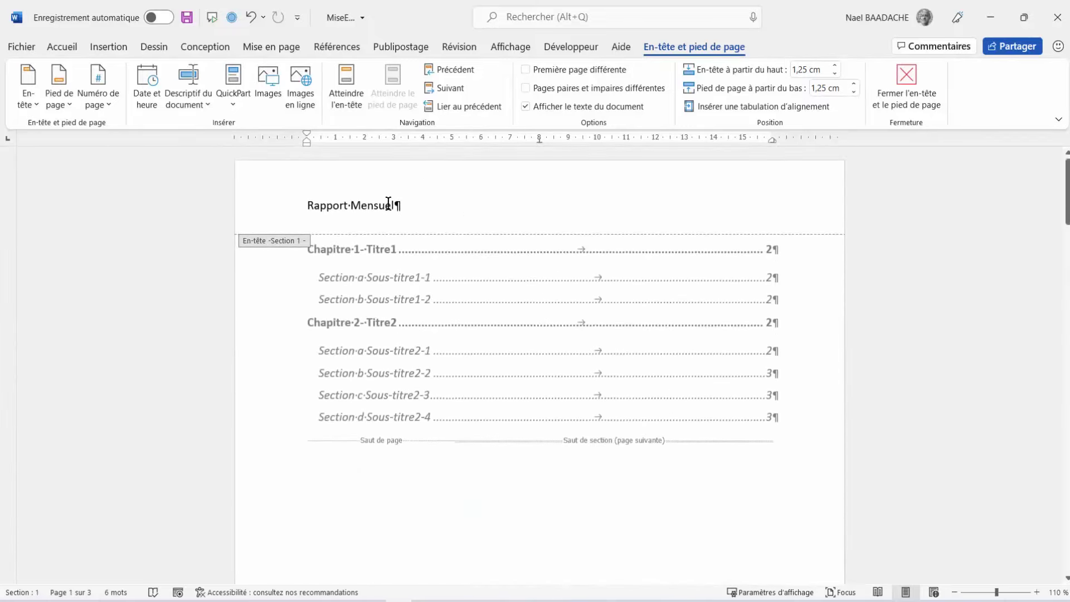
{"action": "triple_click", "coordinate": [372, 197]}
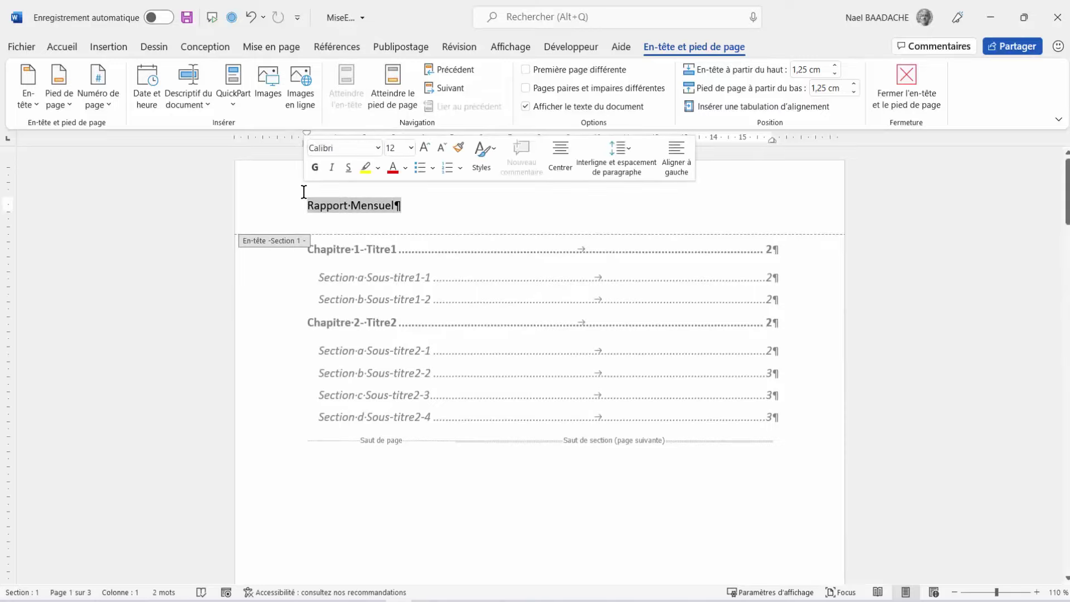
{"action": "key", "text": "Delete"}
{"action": "double_click", "coordinate": [376, 481]}
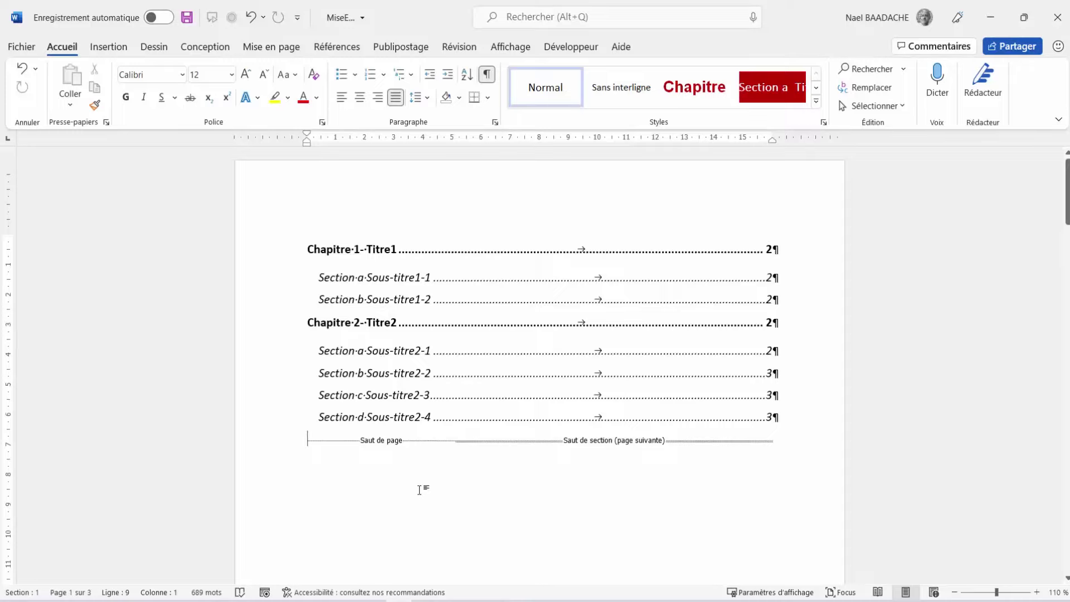
Enter "Rapport Mensuel" in the section 2 header on the Chapitre 1 page and return to the body text.
{"action": "scroll", "coordinate": [419, 490], "scroll_direction": "down", "scroll_amount": 10}
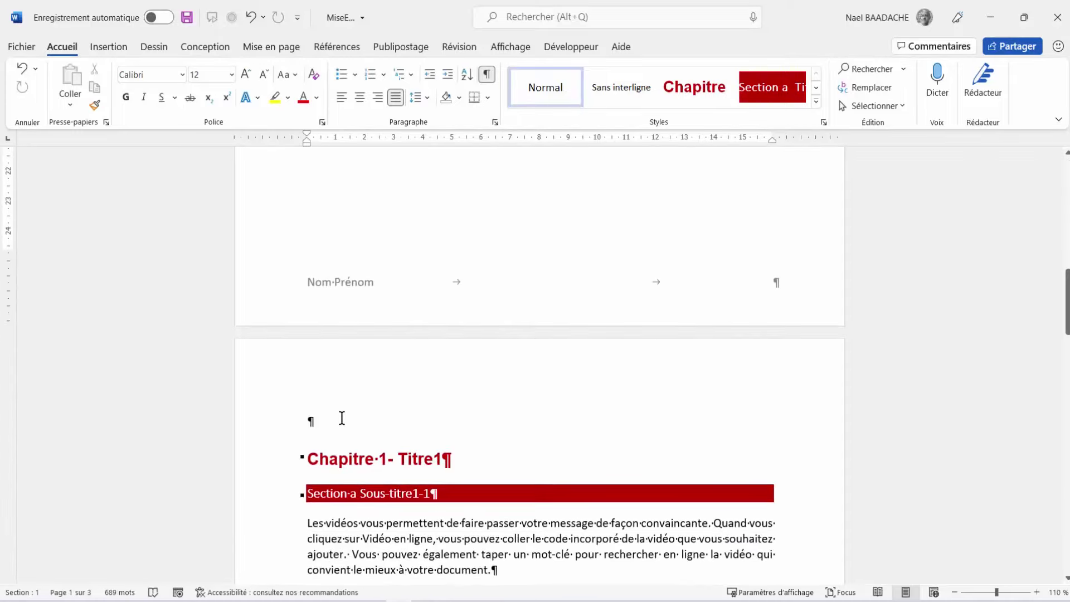
{"action": "left_click", "coordinate": [342, 418]}
{"action": "key", "text": "Tab"}
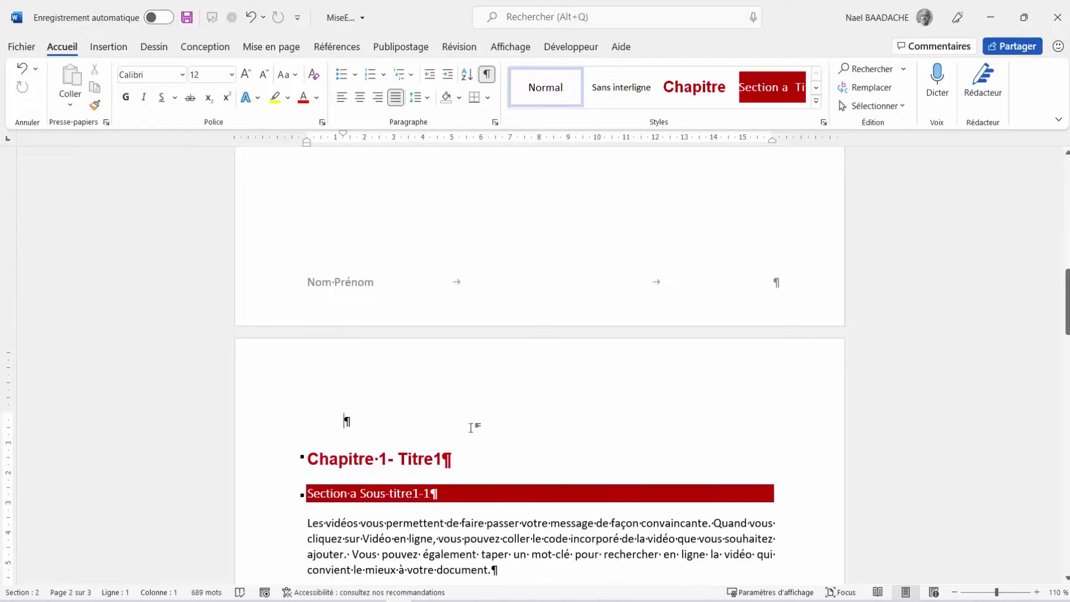
{"action": "double_click", "coordinate": [507, 377]}
{"action": "type", "text": "Rapport "}
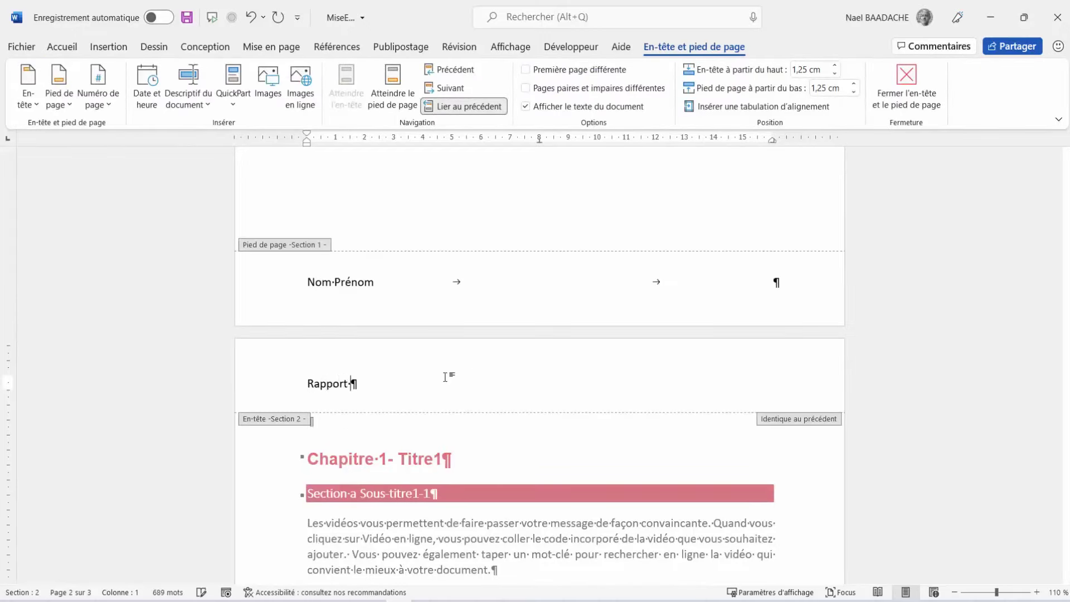
{"action": "type", "text": "Menseul"}
{"action": "key", "text": "BackSpace"}
{"action": "key", "text": "BackSpace"}
{"action": "key", "text": "BackSpace"}
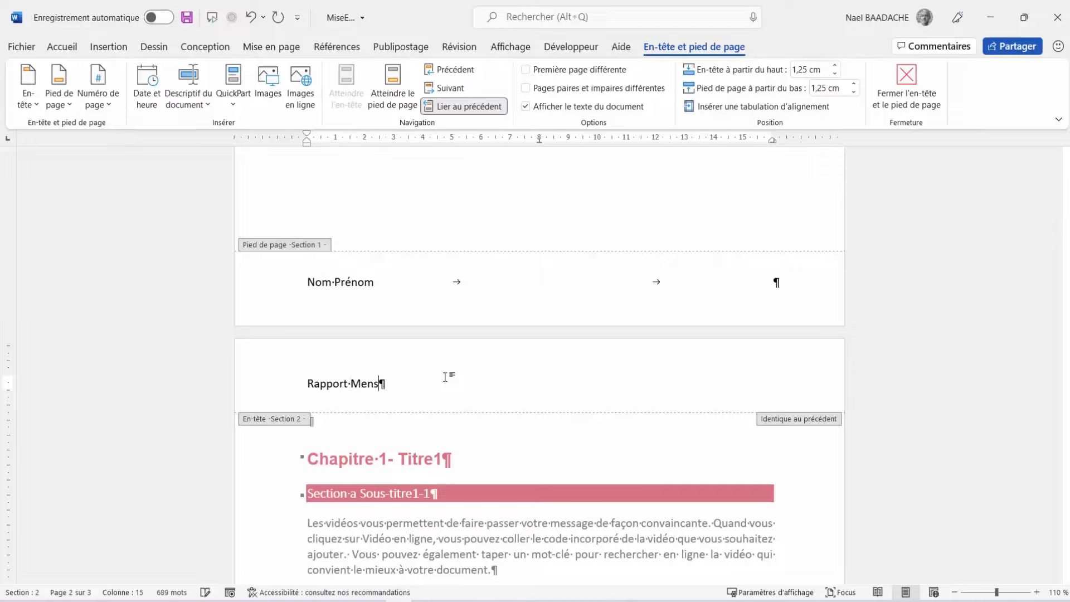
{"action": "type", "text": "uel"}
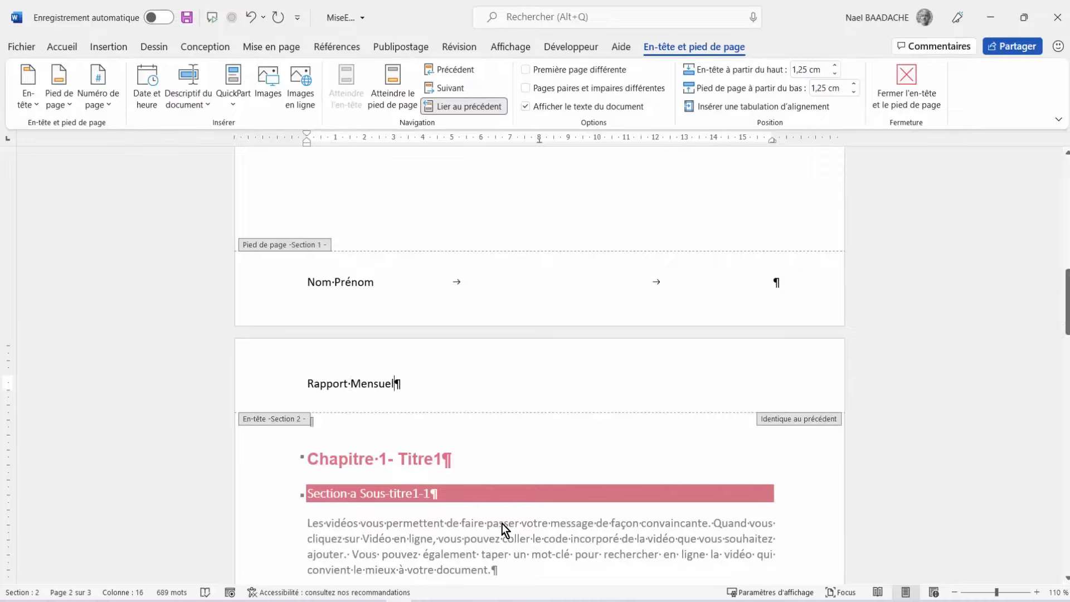
{"action": "double_click", "coordinate": [501, 523]}
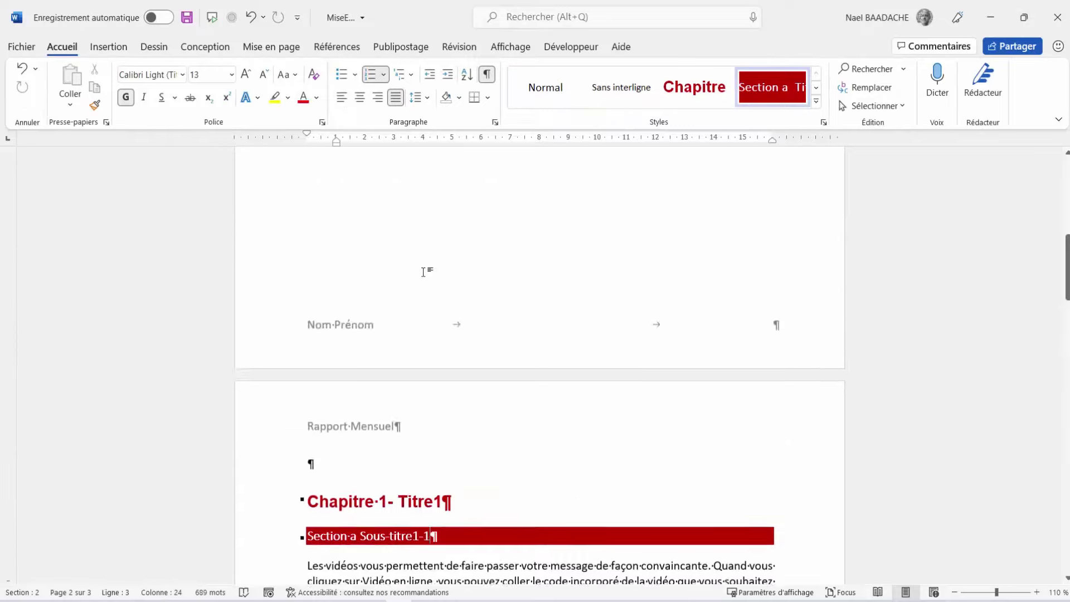
Unlink the section 2 header from the previous section (Lier au précédent) and return to the body text.
{"action": "scroll", "coordinate": [424, 272], "scroll_direction": "up", "scroll_amount": 10}
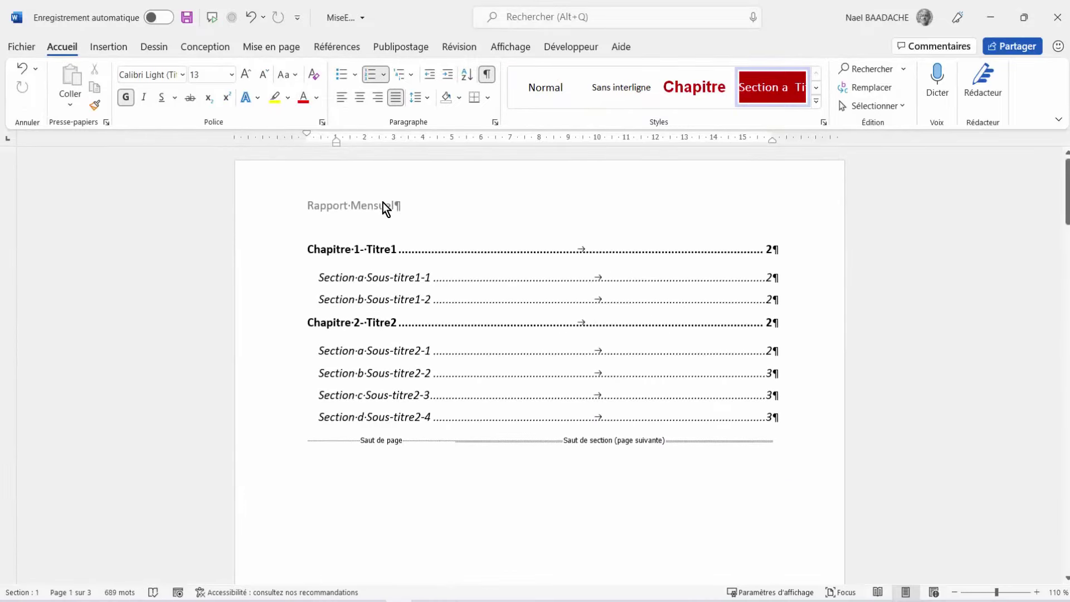
{"action": "left_click", "coordinate": [558, 278], "text": "ctrl"}
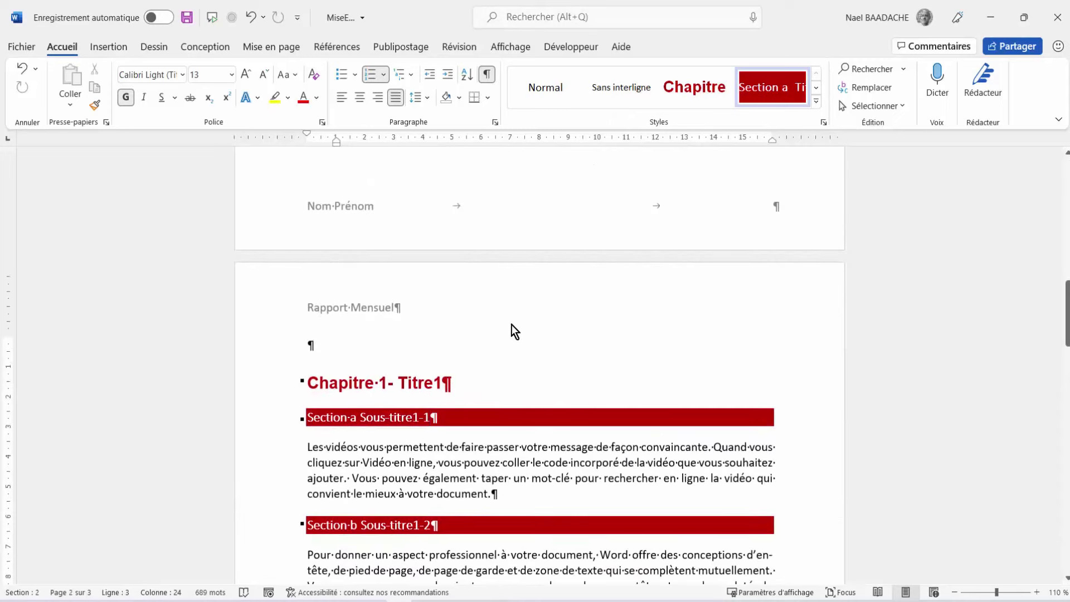
{"action": "double_click", "coordinate": [691, 293]}
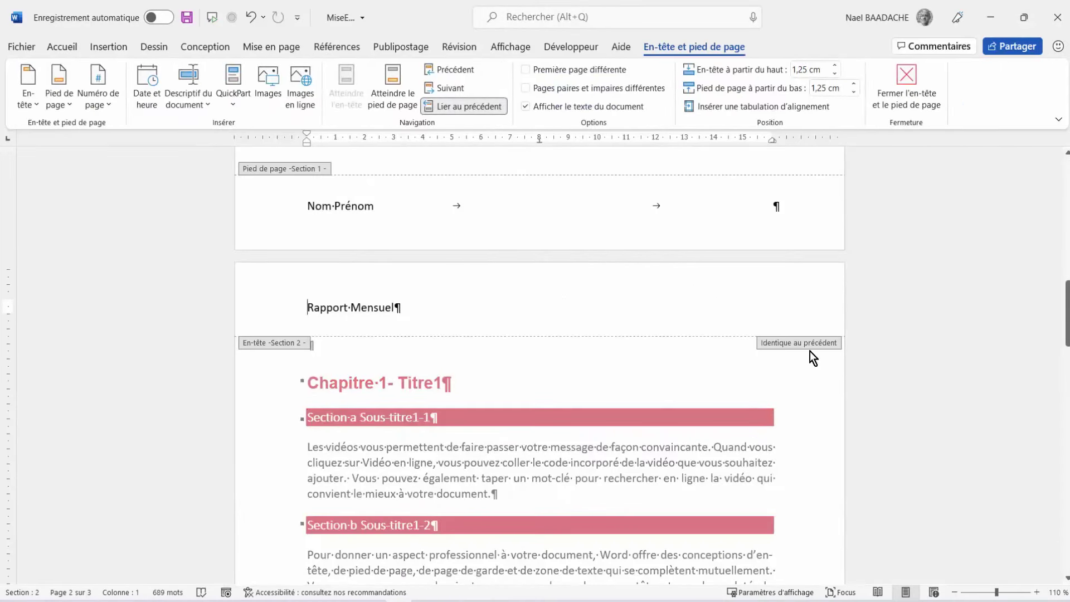
{"action": "left_click", "coordinate": [450, 107]}
{"action": "scroll", "coordinate": [680, 418], "scroll_direction": "down", "scroll_amount": 2}
{"action": "scroll", "coordinate": [399, 332], "scroll_direction": "up", "scroll_amount": 5}
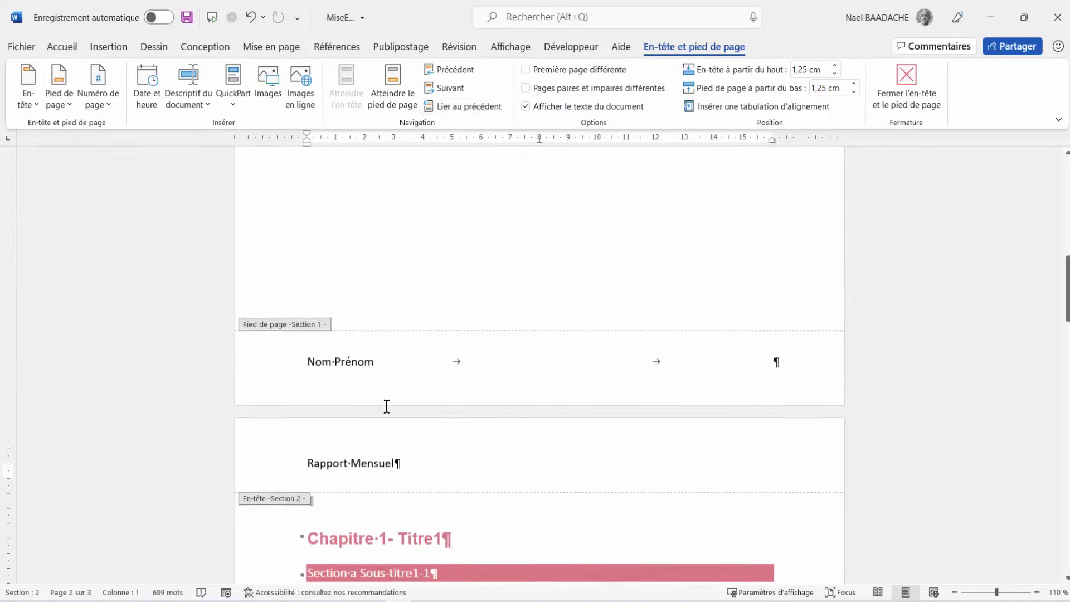
{"action": "double_click", "coordinate": [478, 547]}
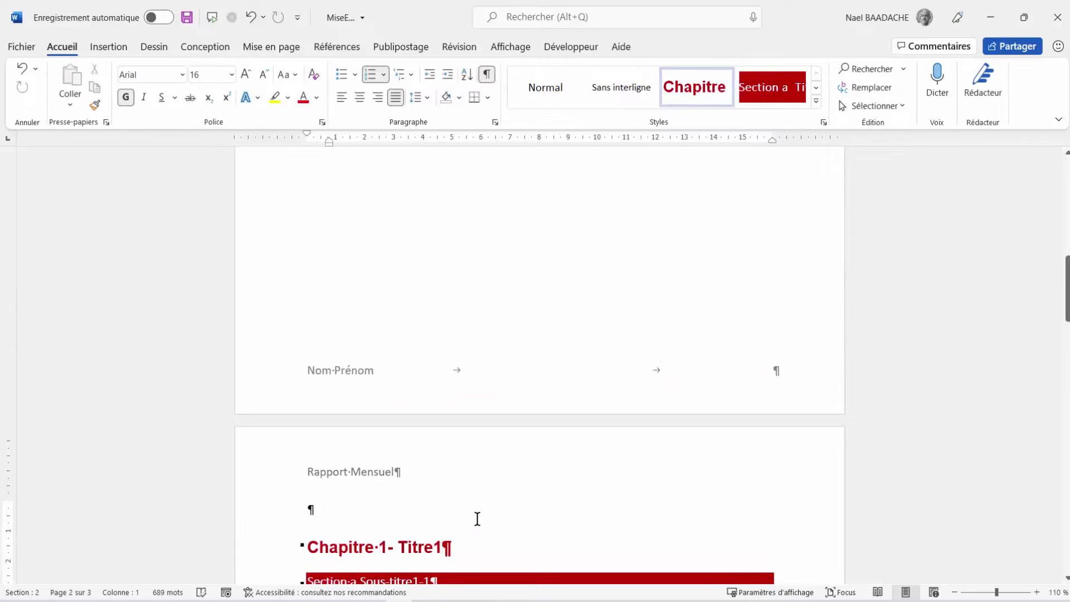
Clear the "Rapport Mensuel" text from the section 1 header, return to the body text and check the section 2 header.
{"action": "scroll", "coordinate": [478, 474], "scroll_direction": "up", "scroll_amount": 8}
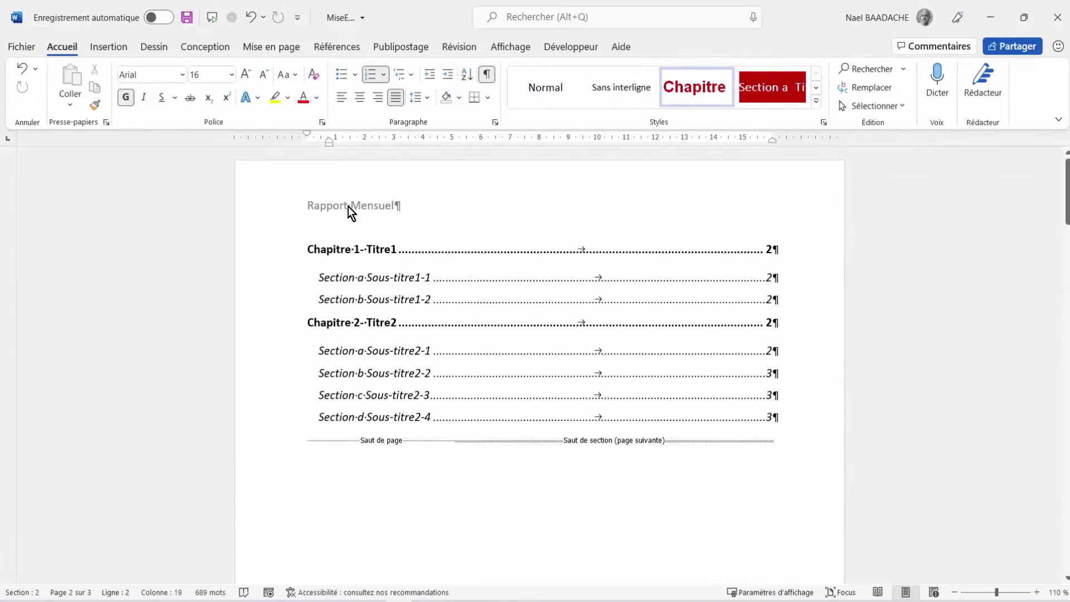
{"action": "double_click", "coordinate": [357, 208]}
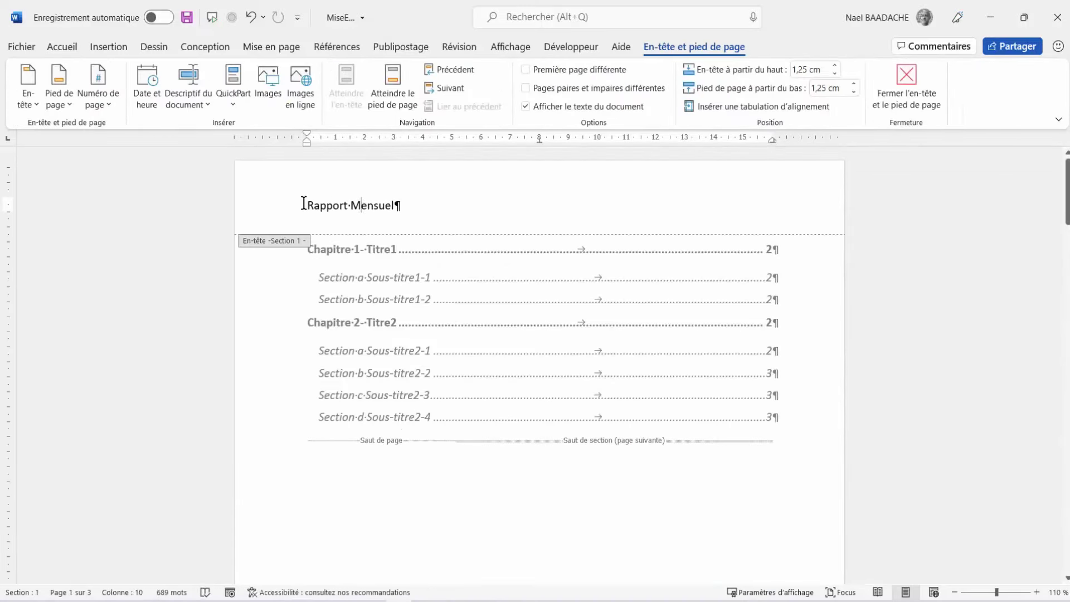
{"action": "left_click_drag", "start_coordinate": [303, 206], "coordinate": [388, 205]}
{"action": "key", "text": "Delete"}
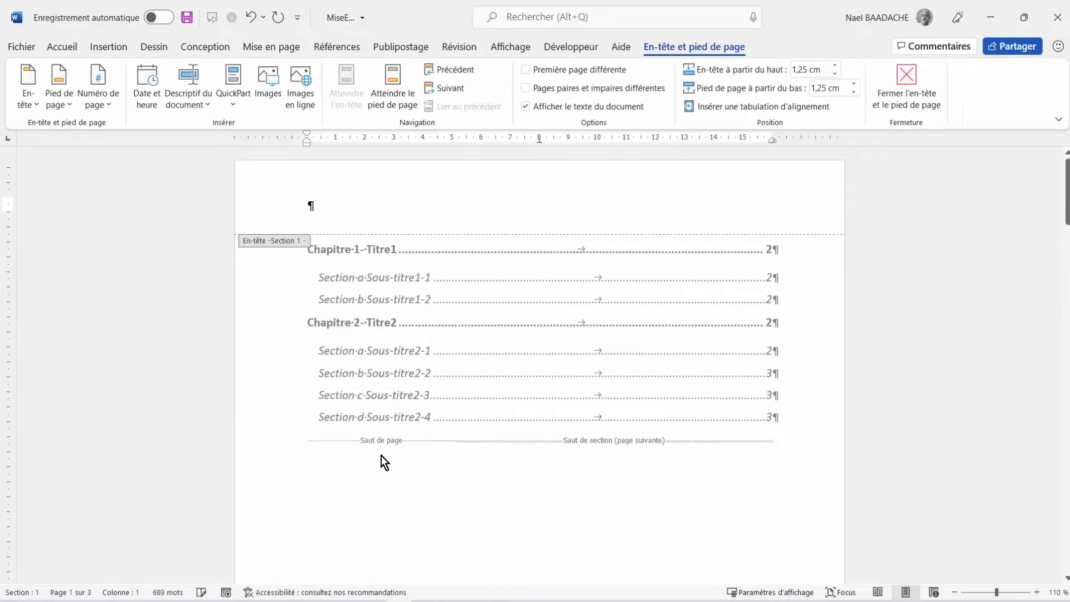
{"action": "double_click", "coordinate": [381, 456]}
{"action": "scroll", "coordinate": [401, 423], "scroll_direction": "down", "scroll_amount": 10}
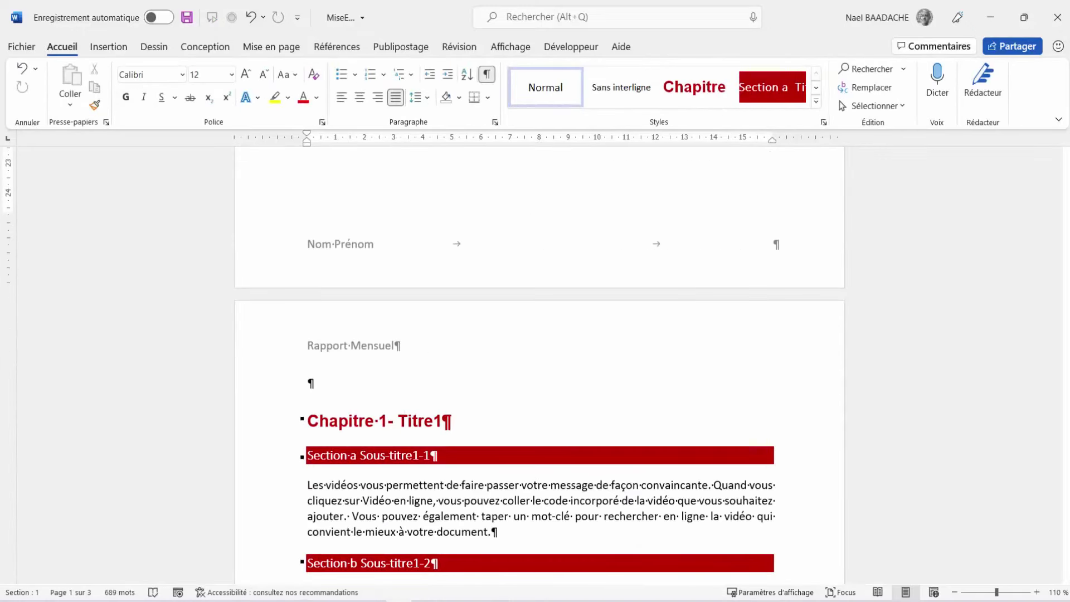
Insert the built-in Whisp cover page at the start of the document, before the table of contents.
{"action": "key", "text": "alt+n"}
{"action": "scroll", "coordinate": [540, 362], "scroll_direction": "down", "scroll_amount": 3}
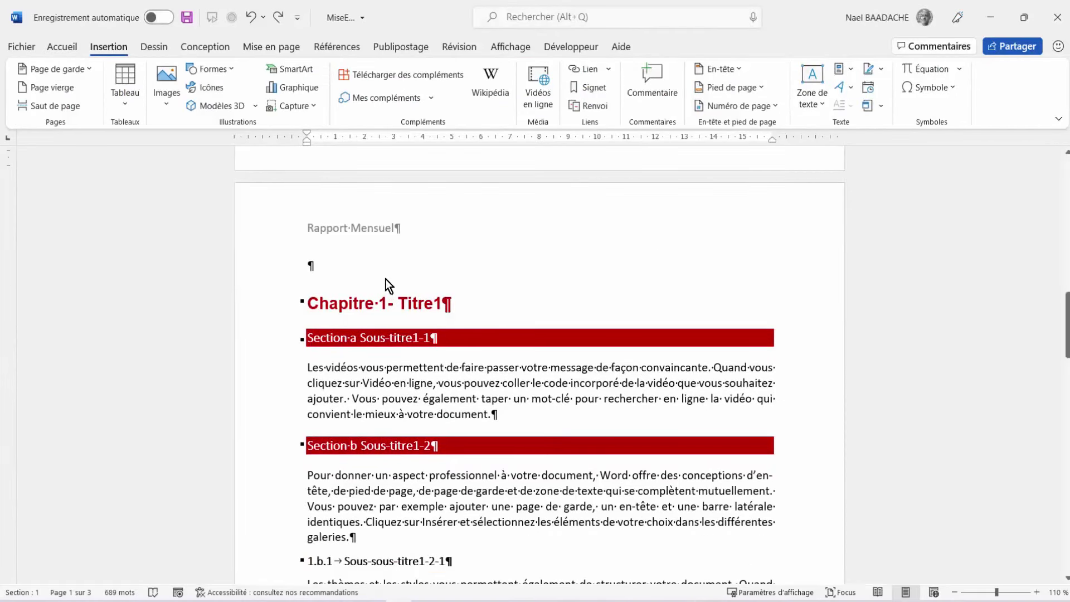
{"action": "scroll", "coordinate": [385, 280], "scroll_direction": "up", "scroll_amount": 6}
{"action": "scroll", "coordinate": [386, 278], "scroll_direction": "up", "scroll_amount": 12}
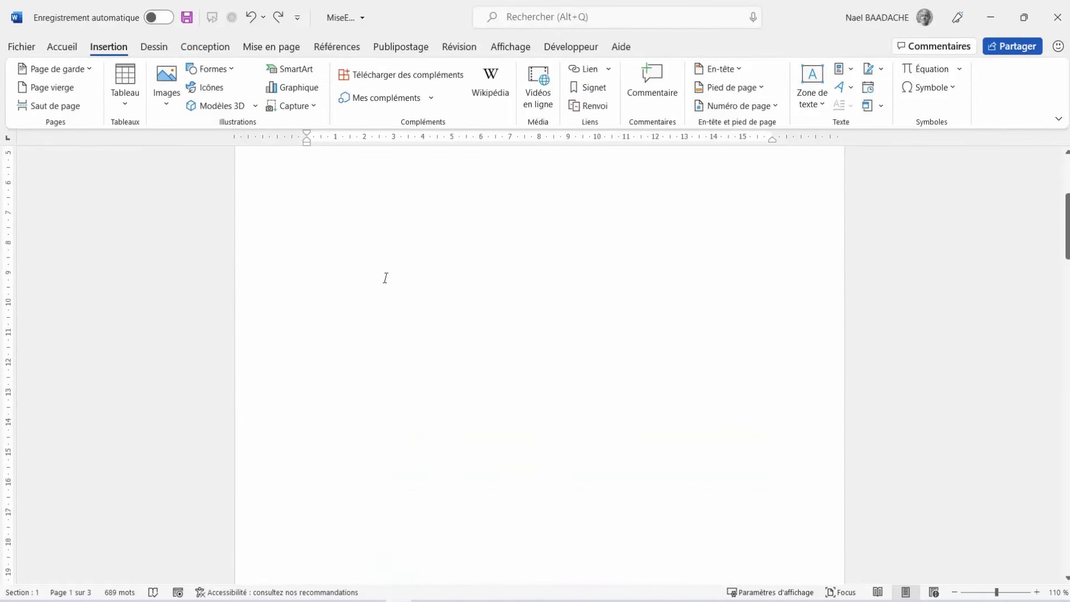
{"action": "left_click", "coordinate": [304, 245]}
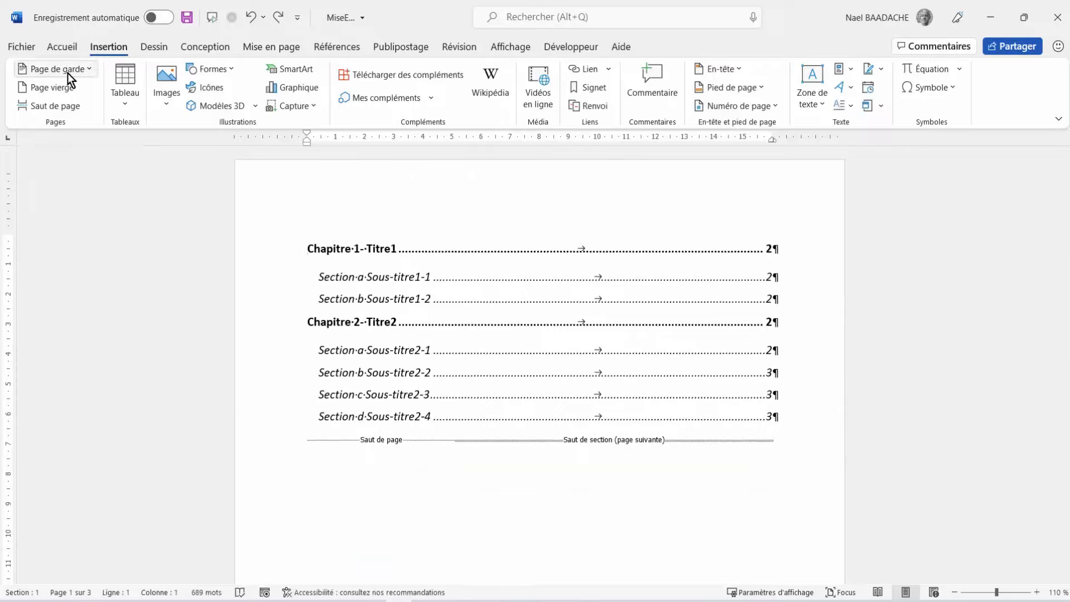
{"action": "left_click", "coordinate": [90, 70]}
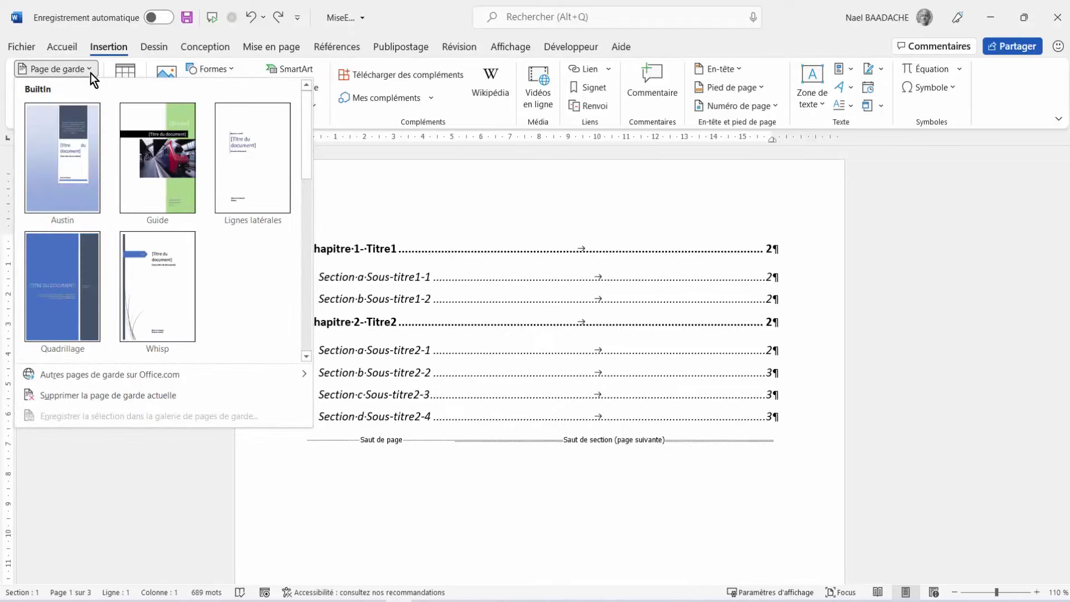
{"action": "left_click", "coordinate": [156, 277]}
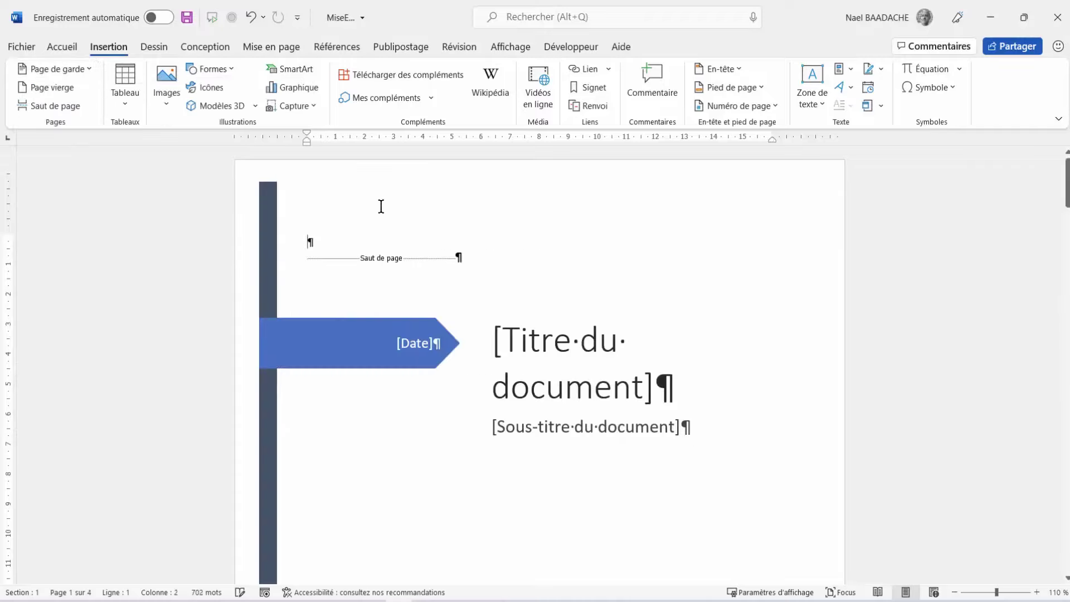
Look over the inserted cover page and check how the contents page follows it.
{"action": "scroll", "coordinate": [608, 311], "scroll_direction": "down", "scroll_amount": 7}
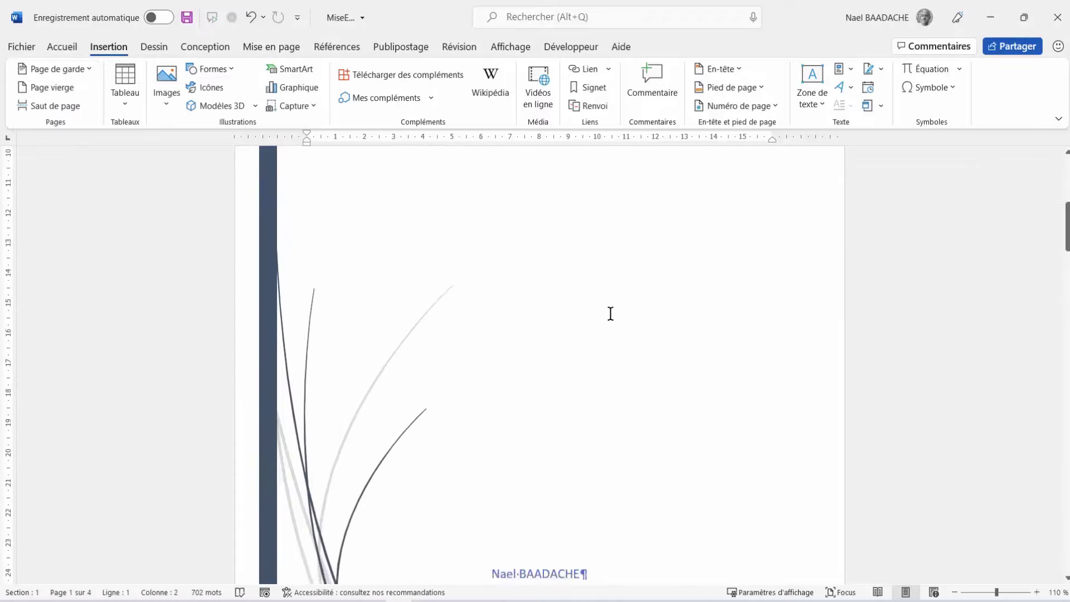
{"action": "left_click", "coordinate": [590, 316]}
{"action": "scroll", "coordinate": [492, 344], "scroll_direction": "down", "scroll_amount": 3}
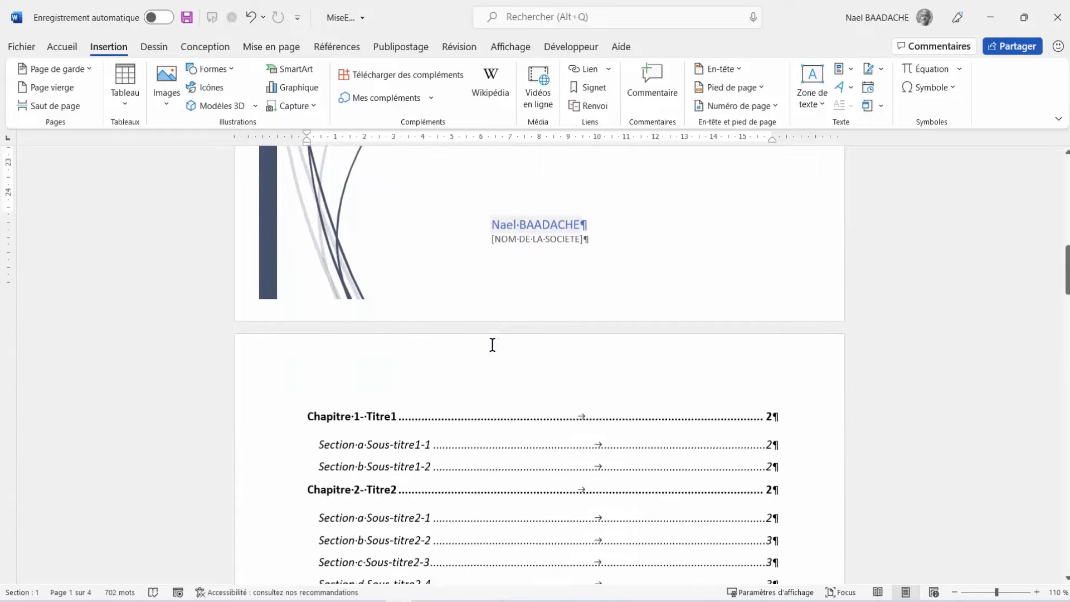
{"action": "scroll", "coordinate": [507, 267], "scroll_direction": "up", "scroll_amount": 10}
{"action": "scroll", "coordinate": [514, 270], "scroll_direction": "down", "scroll_amount": 15}
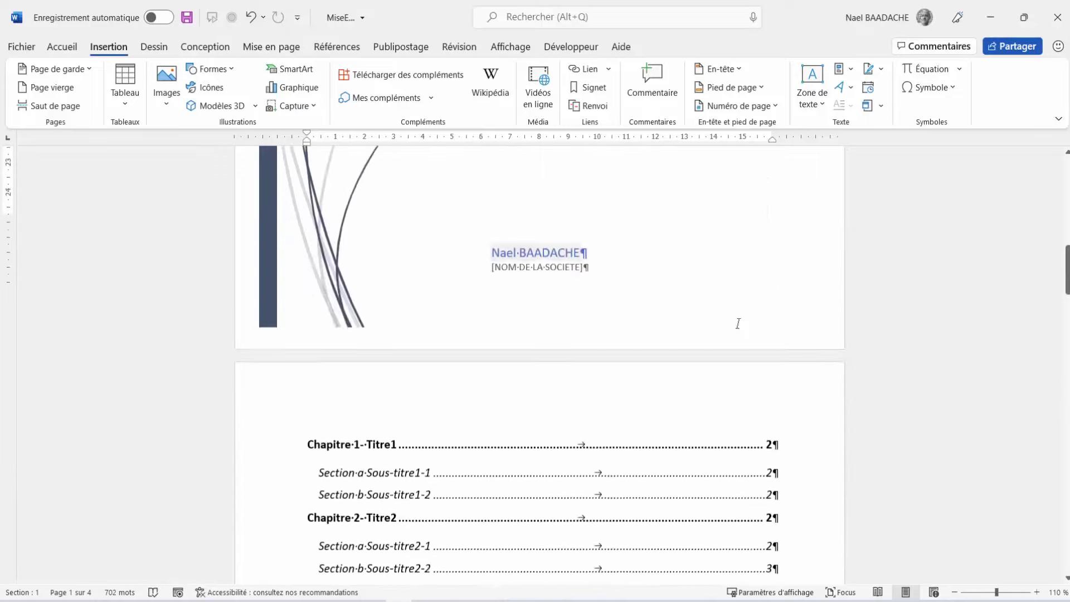
{"action": "scroll", "coordinate": [540, 362], "scroll_direction": "up", "scroll_amount": 4}
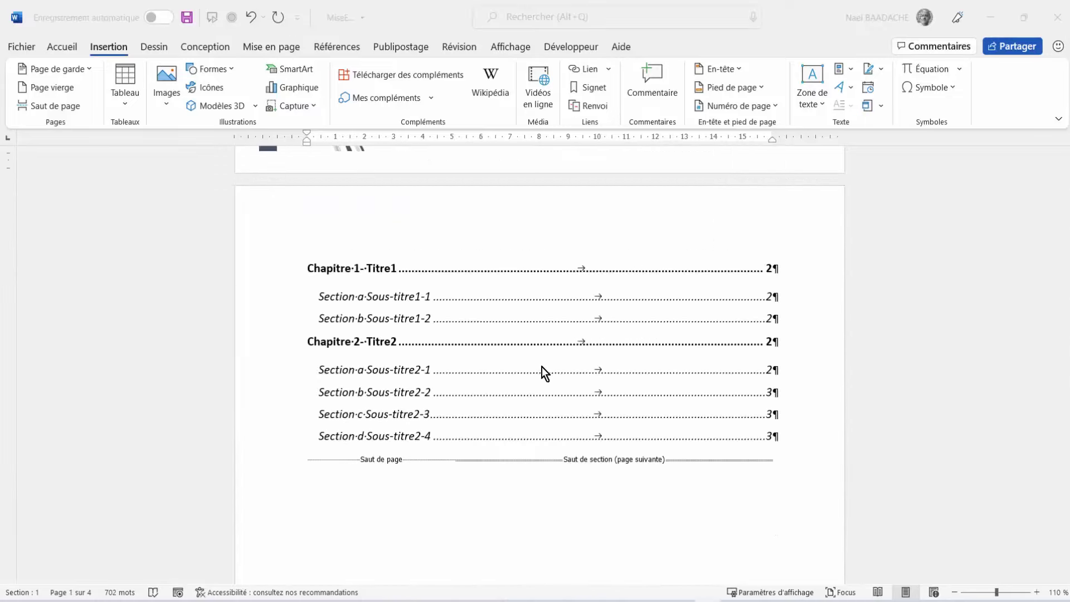
{"action": "scroll", "coordinate": [507, 471], "scroll_direction": "up", "scroll_amount": 10}
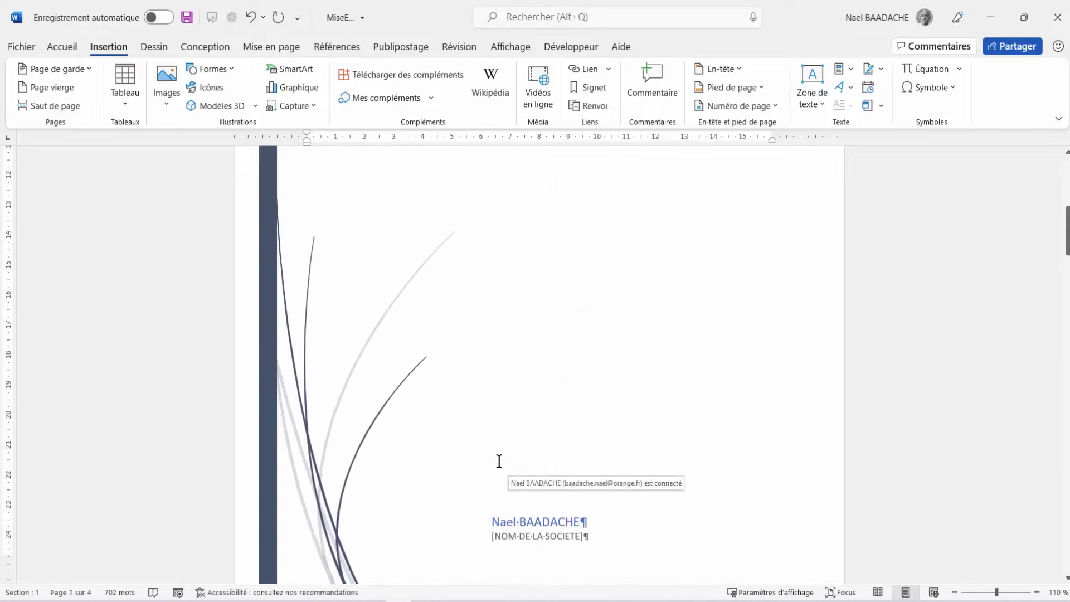
Insert a next-page section break (Page suivante) at the last empty paragraph at the end of the document.
{"action": "scroll", "coordinate": [502, 463], "scroll_direction": "down", "scroll_amount": 5}
{"action": "scroll", "coordinate": [504, 422], "scroll_direction": "down", "scroll_amount": 6}
{"action": "scroll", "coordinate": [503, 417], "scroll_direction": "down", "scroll_amount": 20}
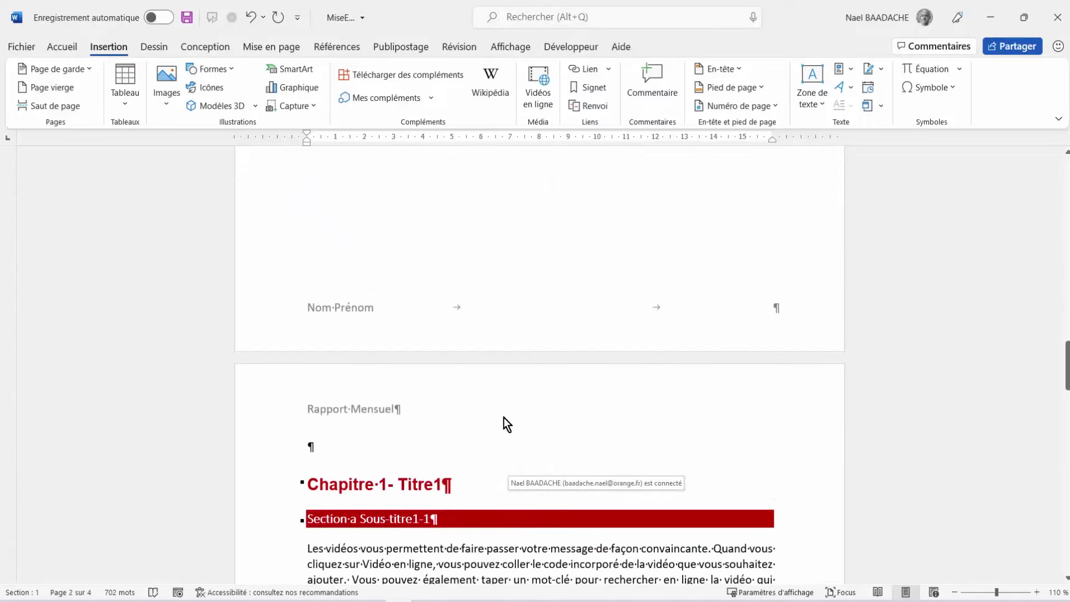
{"action": "scroll", "coordinate": [503, 417], "scroll_direction": "down", "scroll_amount": 10}
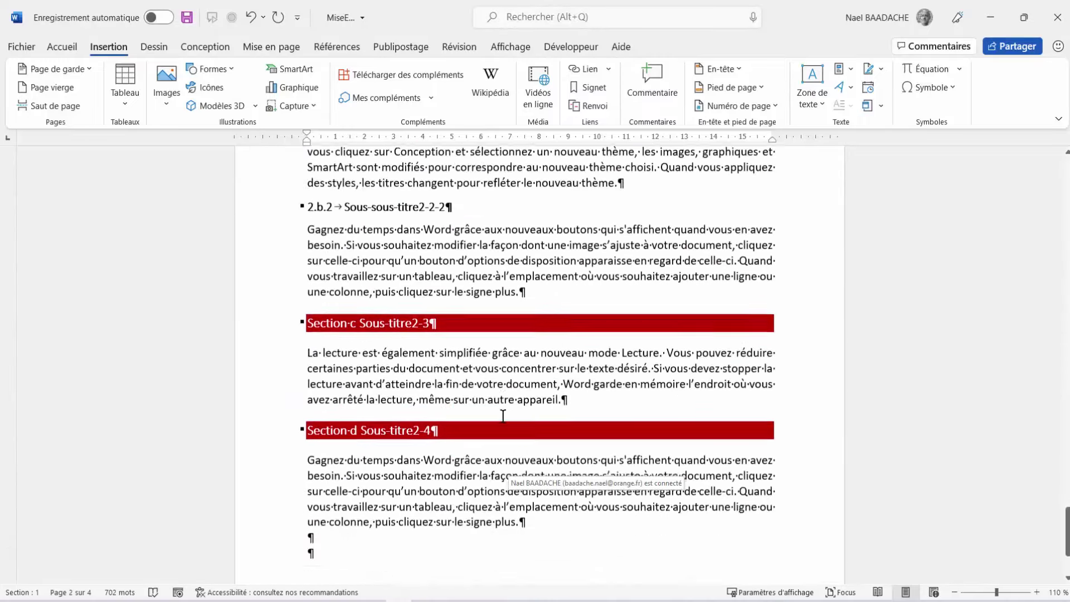
{"action": "left_click", "coordinate": [331, 332]}
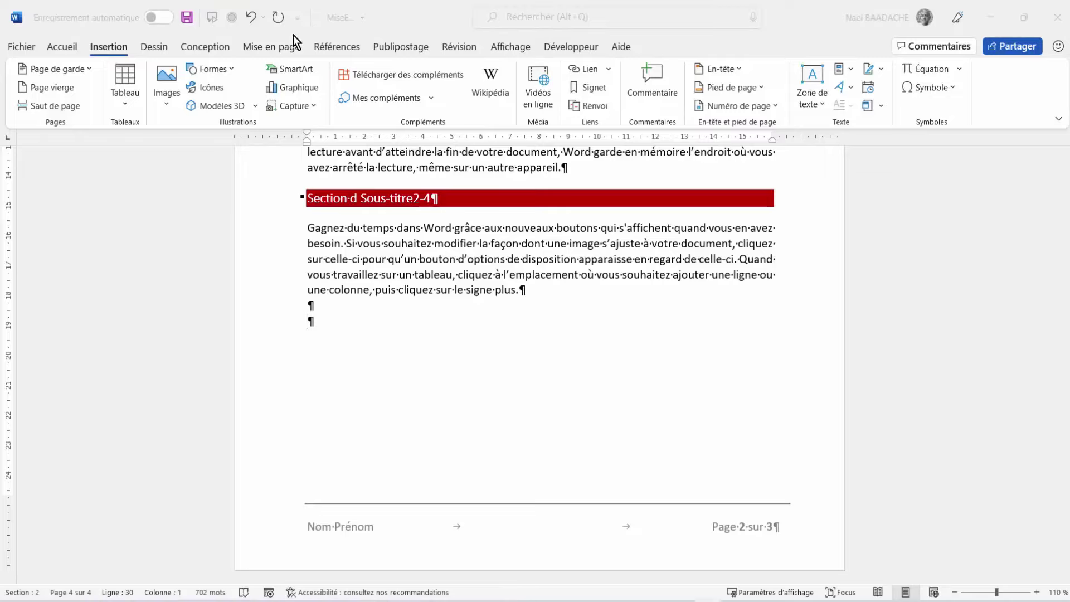
{"action": "left_click", "coordinate": [280, 46]}
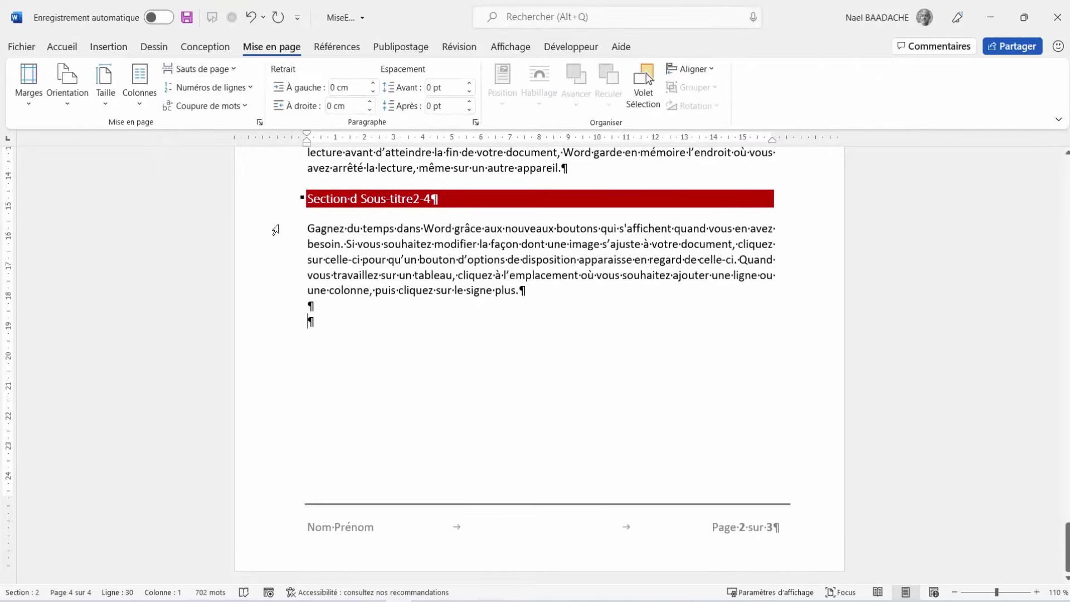
{"action": "left_click", "coordinate": [233, 69]}
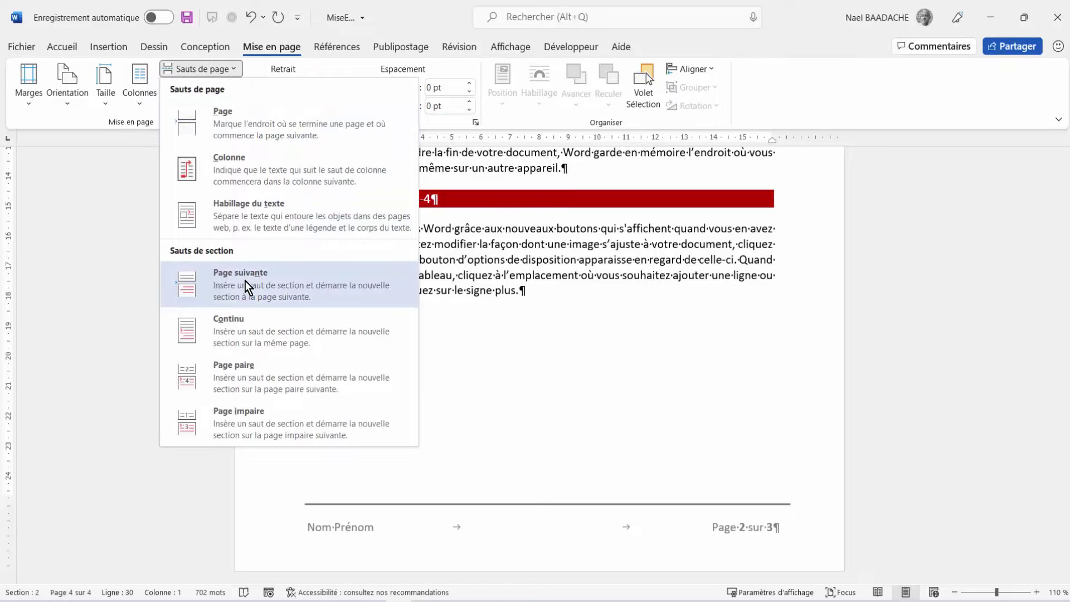
{"action": "left_click", "coordinate": [245, 280]}
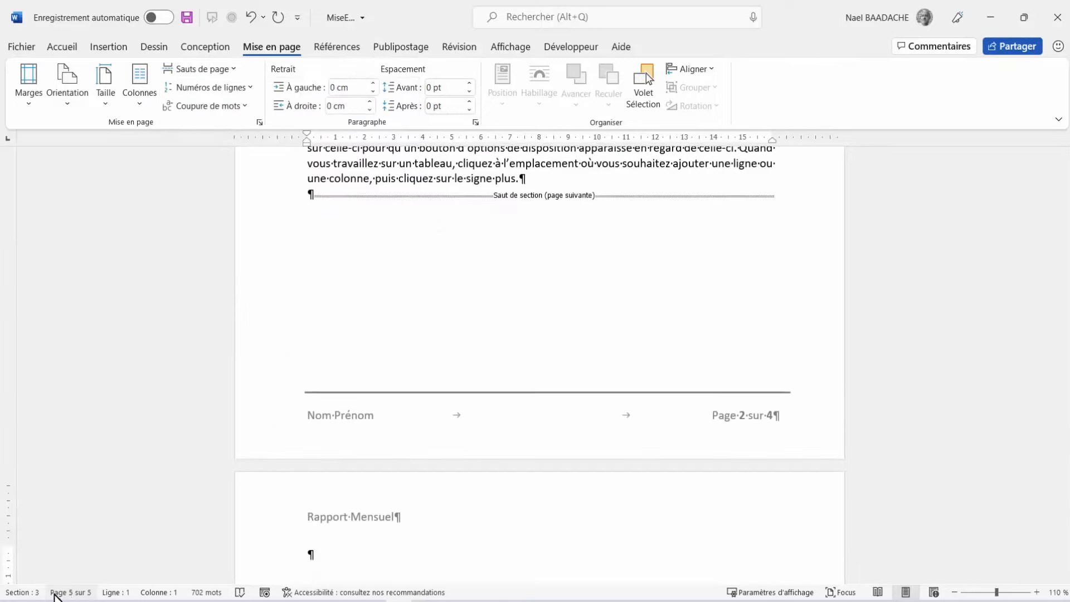
Open the header on the new last page, examine the section 3 header and footer, and return to the body text.
{"action": "scroll", "coordinate": [363, 546], "scroll_direction": "down", "scroll_amount": 3}
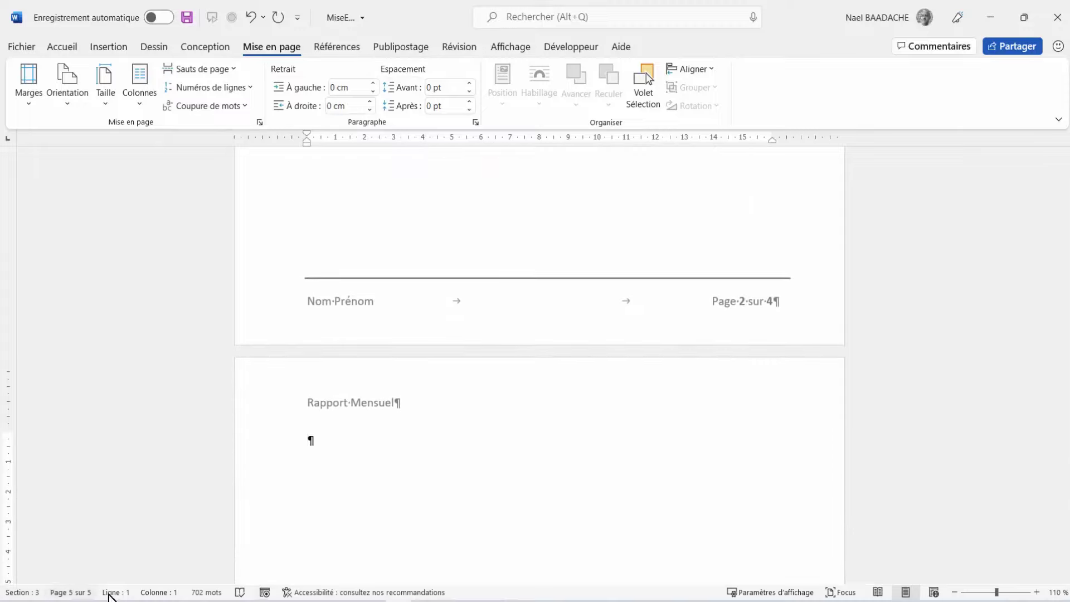
{"action": "double_click", "coordinate": [423, 403]}
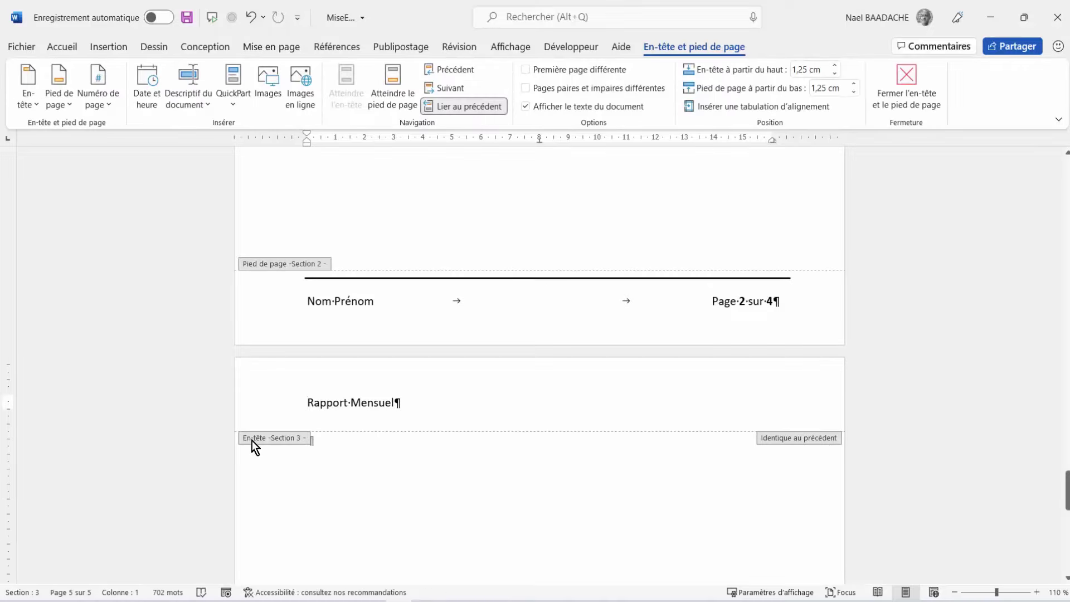
{"action": "scroll", "coordinate": [339, 447], "scroll_direction": "down", "scroll_amount": 10}
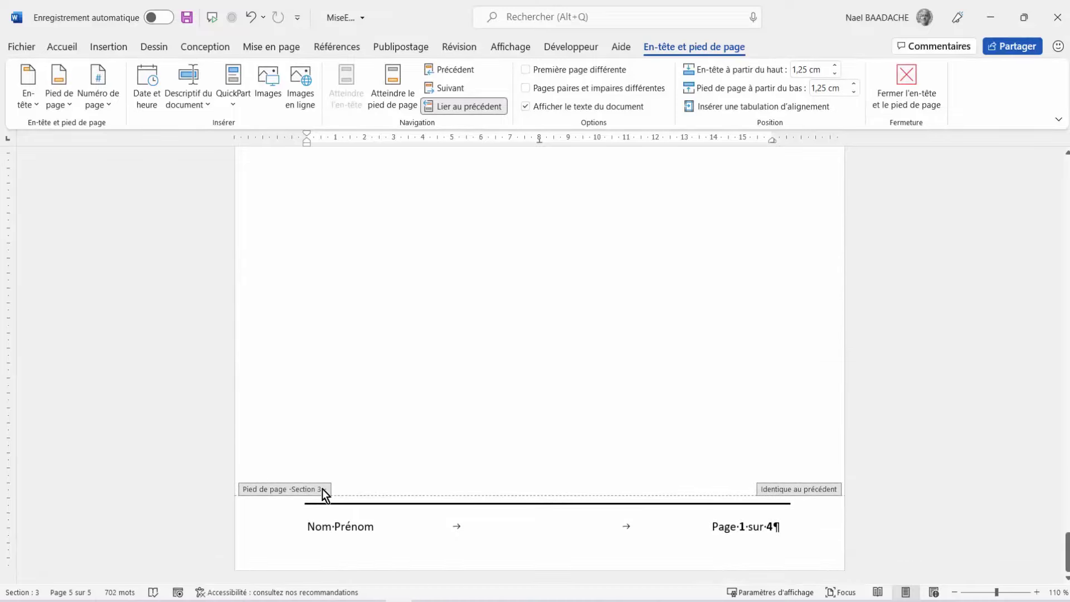
{"action": "scroll", "coordinate": [401, 468], "scroll_direction": "up", "scroll_amount": 2}
{"action": "scroll", "coordinate": [524, 485], "scroll_direction": "down", "scroll_amount": 2}
{"action": "scroll", "coordinate": [437, 406], "scroll_direction": "up", "scroll_amount": 12}
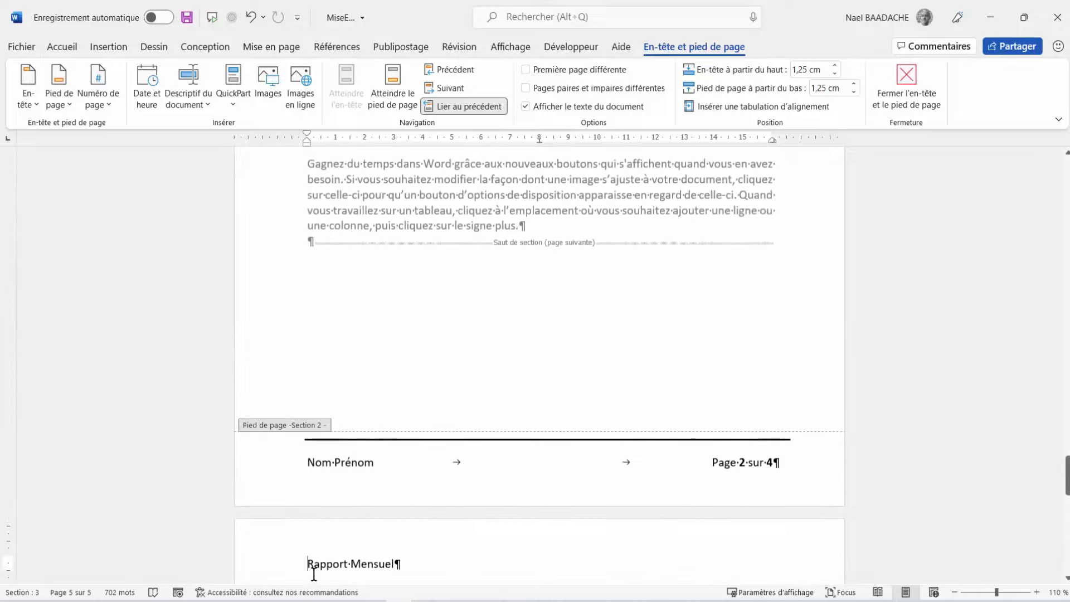
{"action": "scroll", "coordinate": [388, 546], "scroll_direction": "down", "scroll_amount": 2}
{"action": "scroll", "coordinate": [337, 483], "scroll_direction": "down", "scroll_amount": 2}
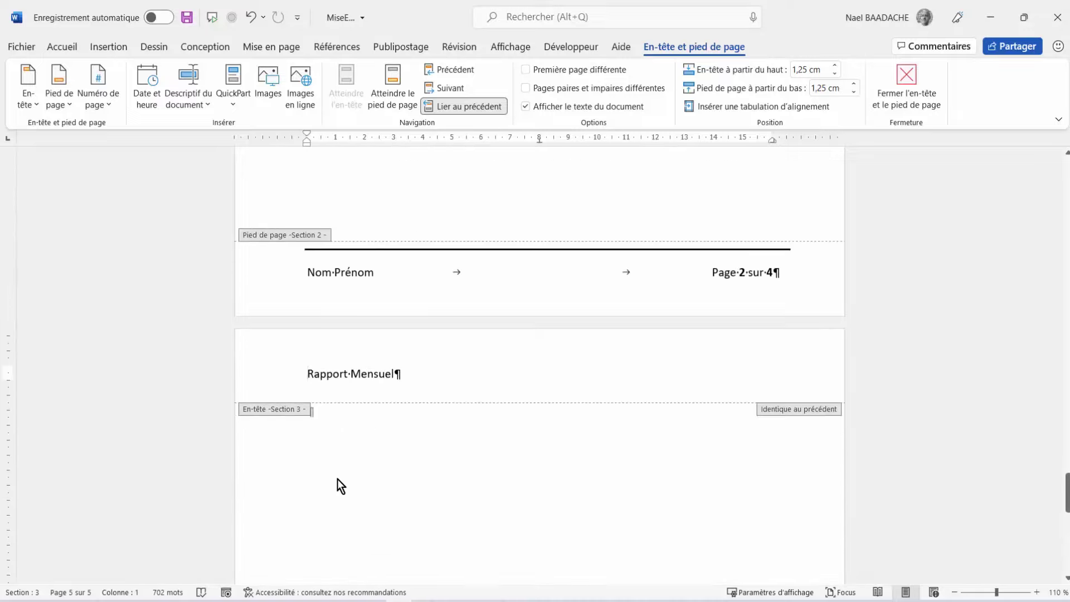
{"action": "double_click", "coordinate": [386, 448]}
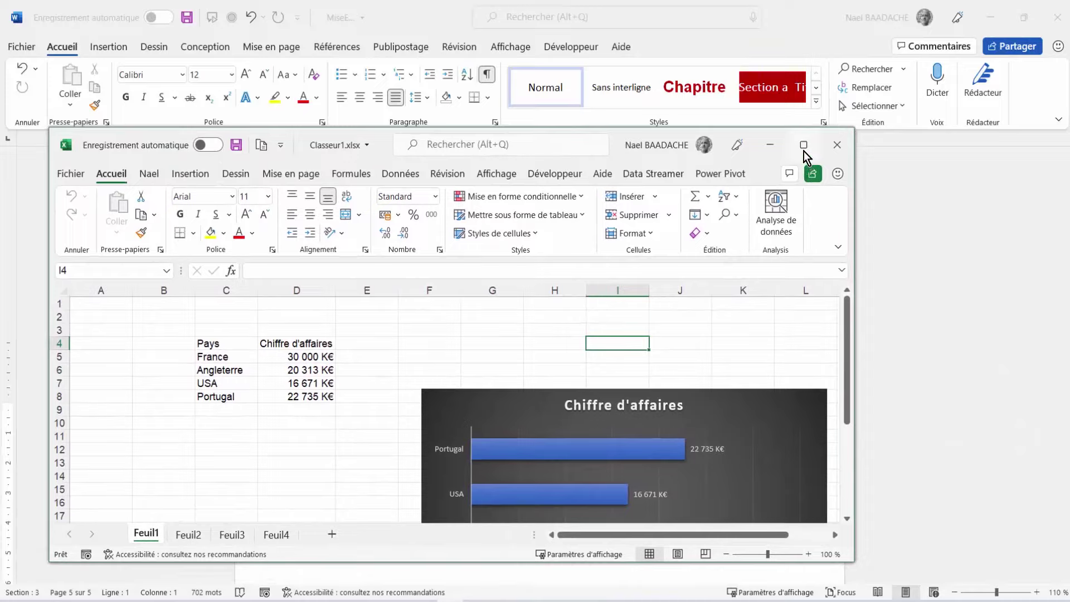
In the maximized Excel workbook Classeur1.xlsx, copy the "Chiffre d'affaires" chart from Feuil1.
{"action": "left_click", "coordinate": [804, 150]}
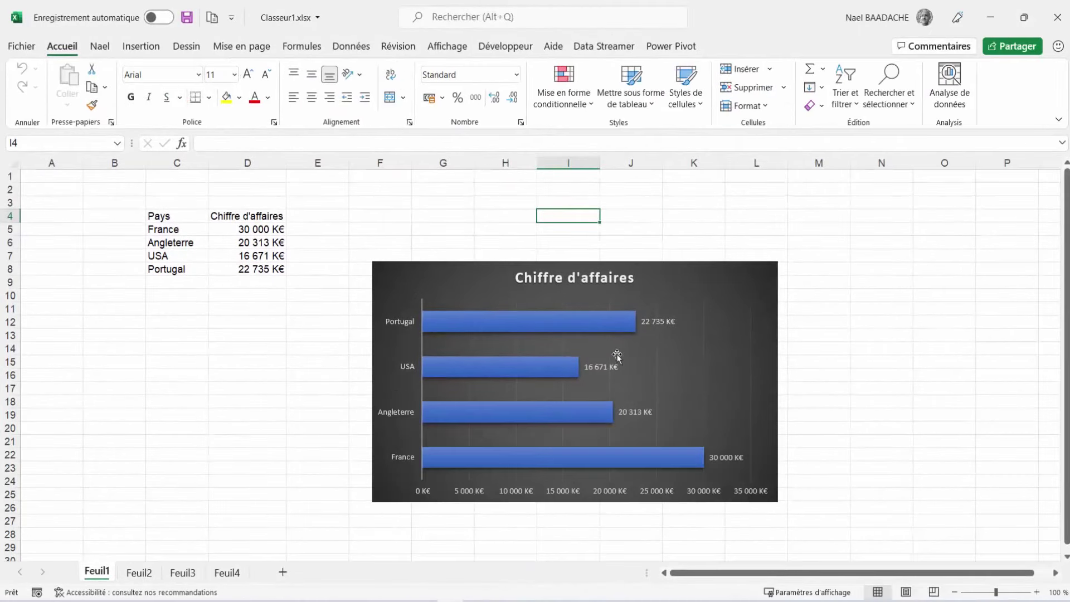
{"action": "left_click", "coordinate": [712, 280]}
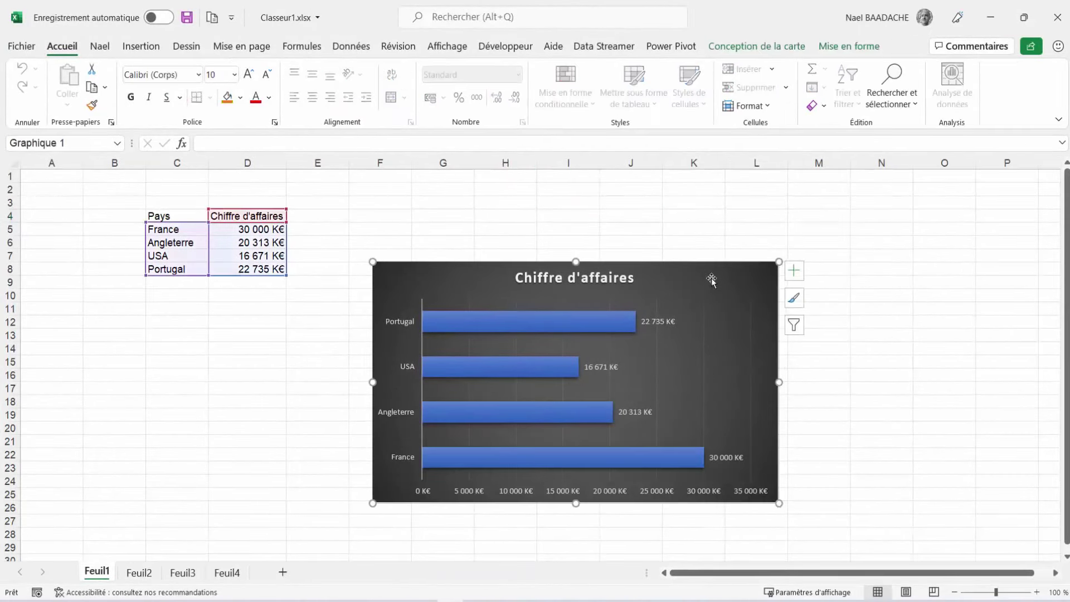
{"action": "key", "text": "ctrl+c"}
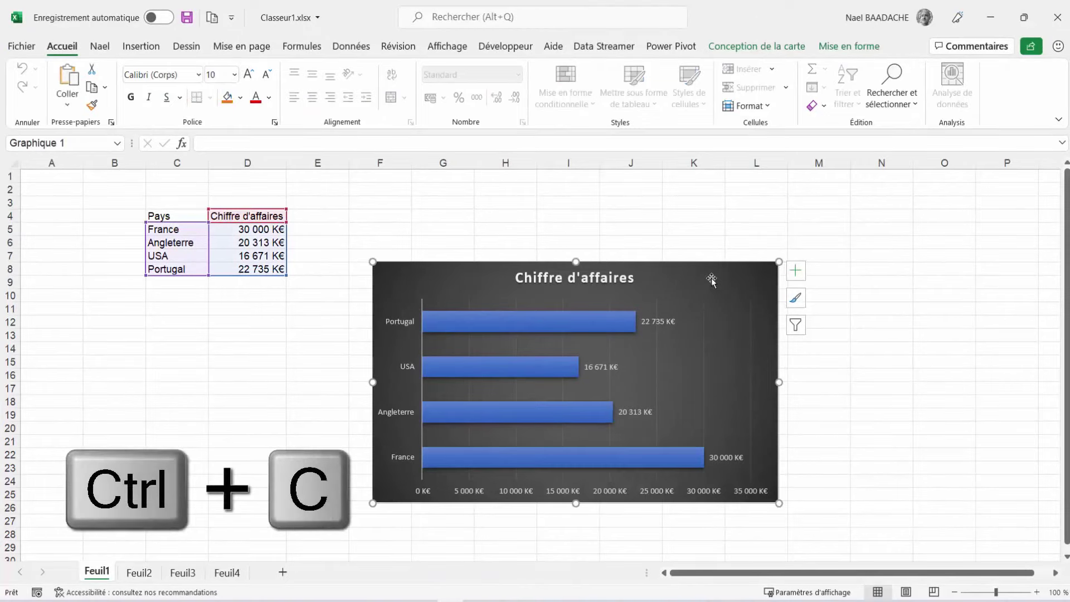
Return to Word and paste the chart on the last page as a linked "Graphique Microsoft Excel Objet" using Collage spécial.
{"action": "left_click", "coordinate": [990, 21]}
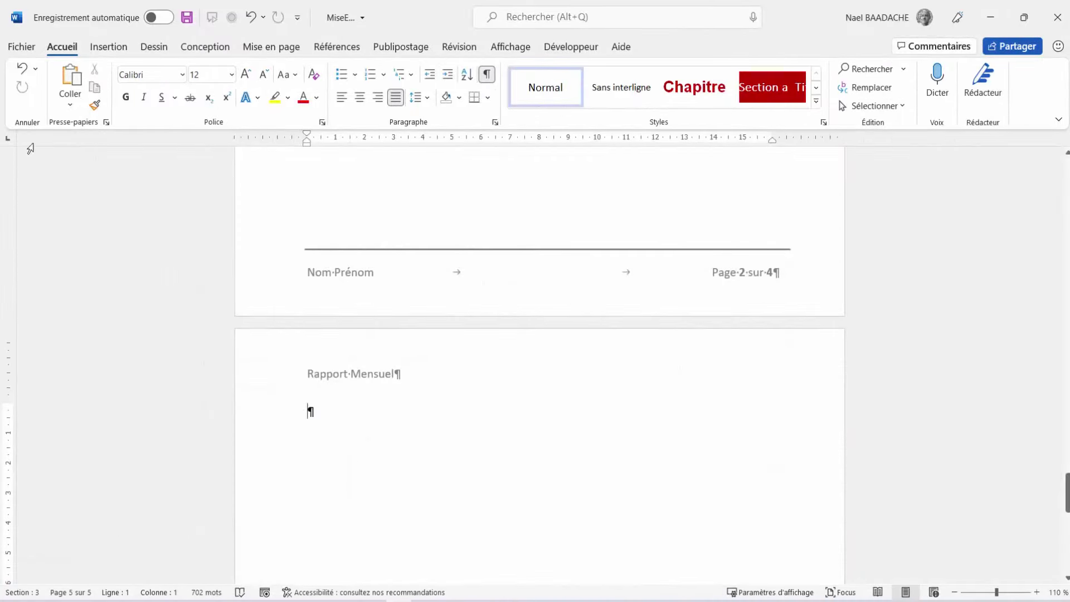
{"action": "left_click", "coordinate": [71, 106]}
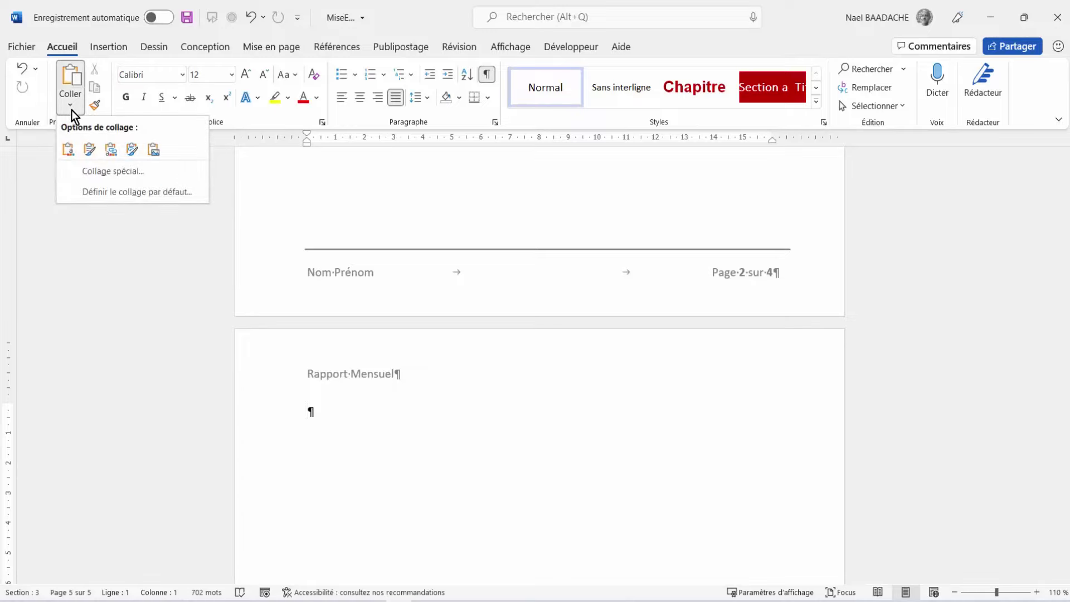
{"action": "left_click", "coordinate": [92, 173]}
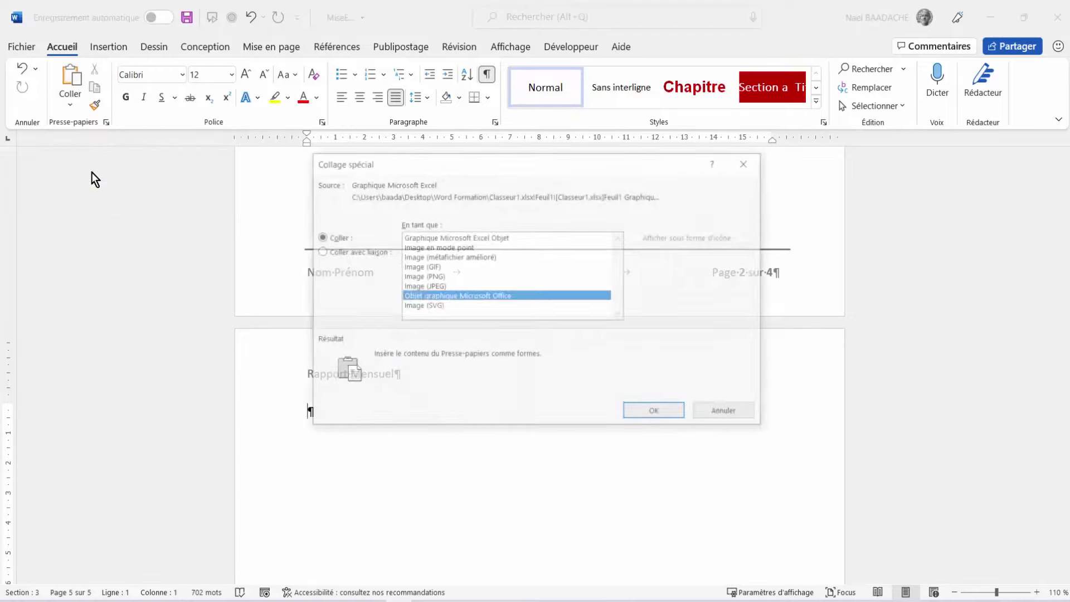
{"action": "left_click", "coordinate": [341, 253]}
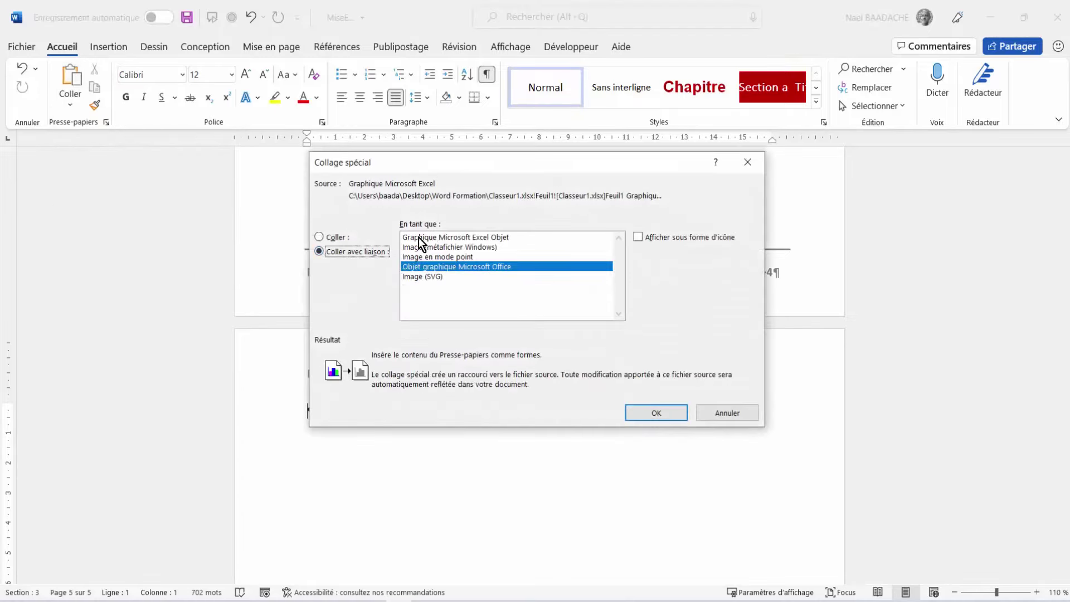
{"action": "left_click", "coordinate": [449, 238]}
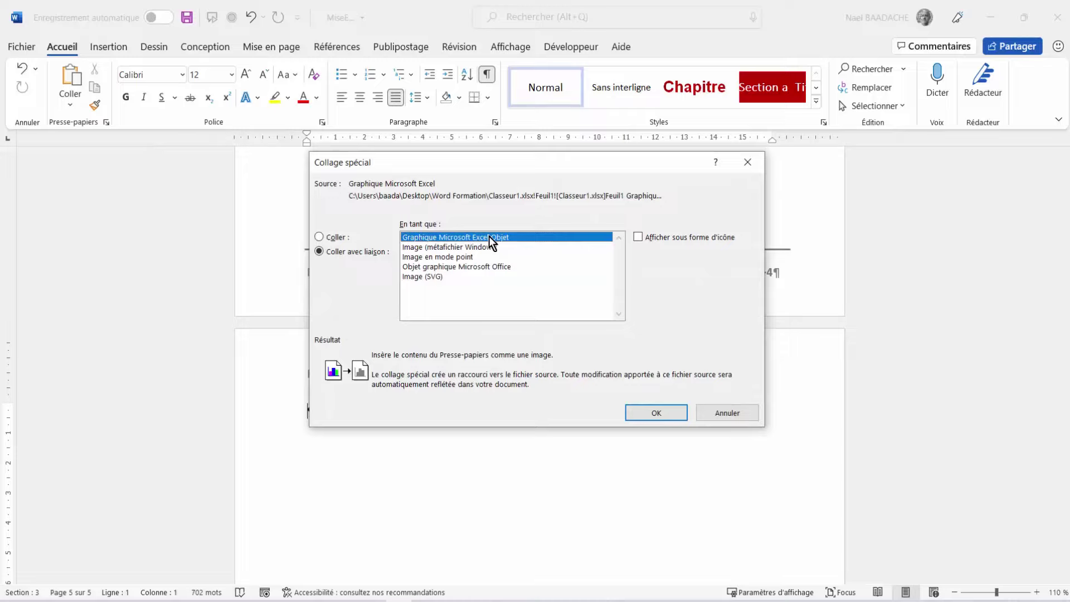
{"action": "left_click", "coordinate": [657, 415]}
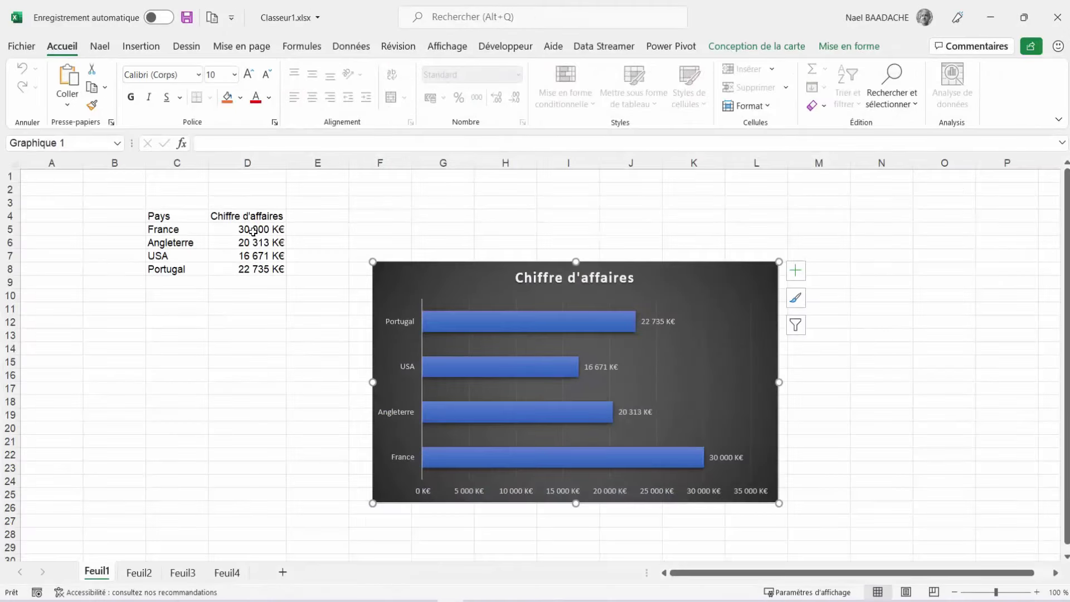
In the Excel workbook, set France's Chiffre d'affaires in cell D5 to 5000 and return to the Word document.
{"action": "left_click", "coordinate": [252, 232]}
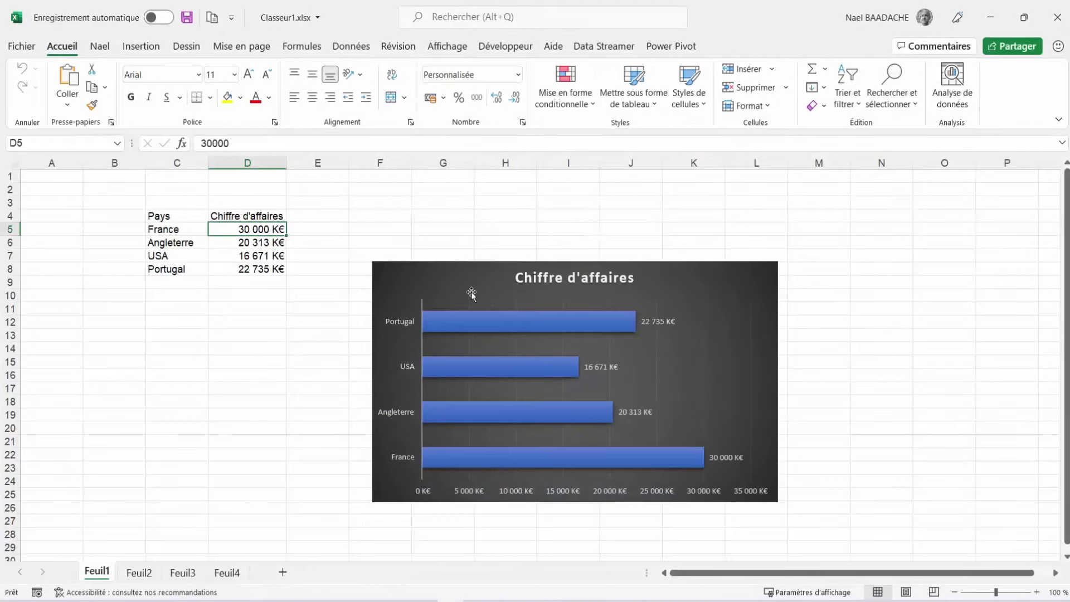
{"action": "type", "text": "5000"}
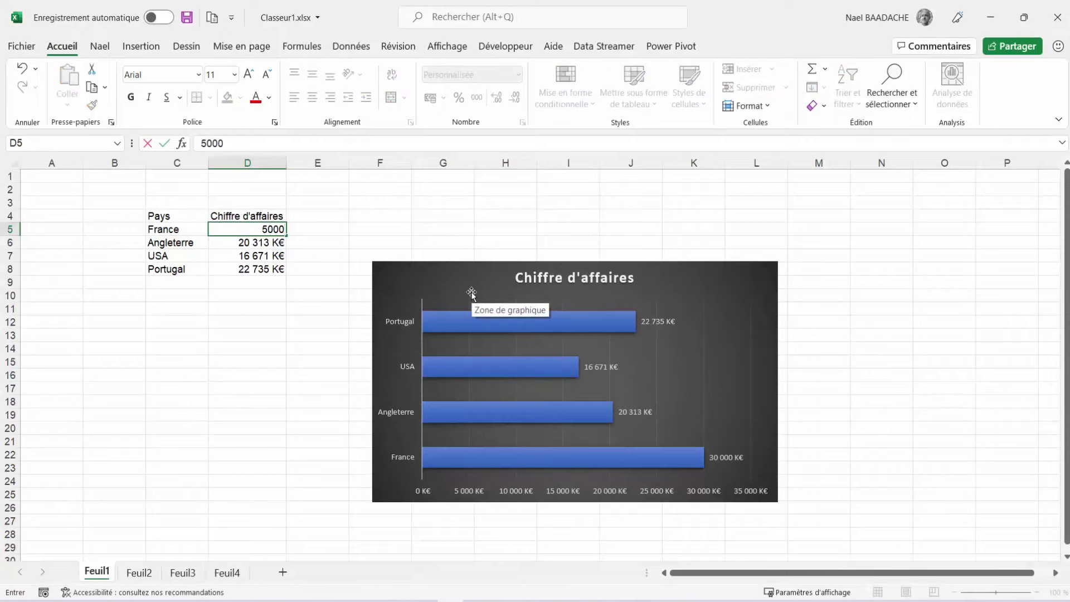
{"action": "key", "text": "Return"}
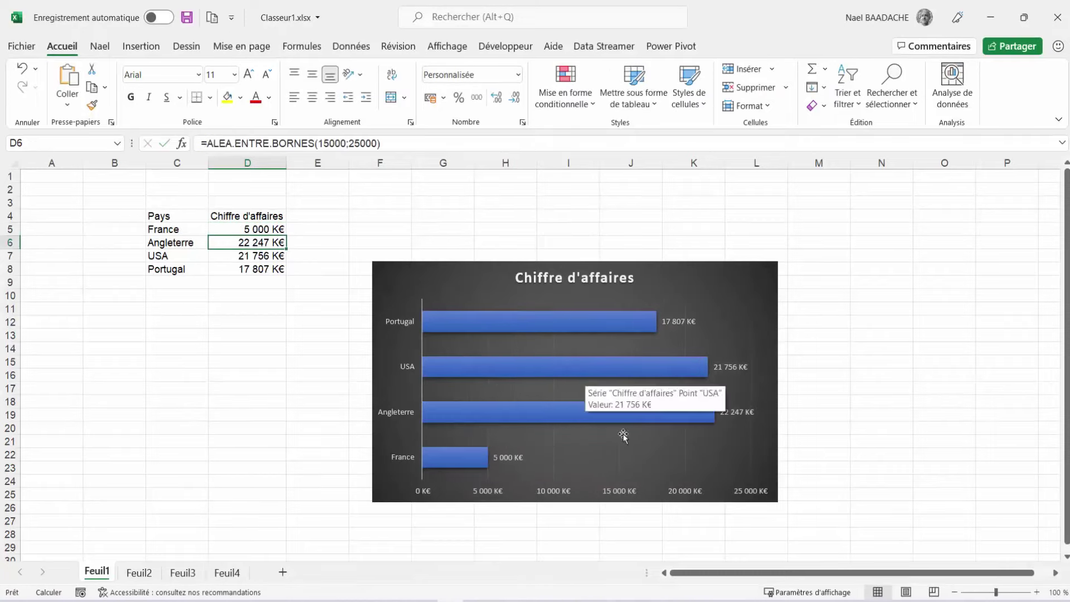
{"action": "left_click", "coordinate": [991, 19]}
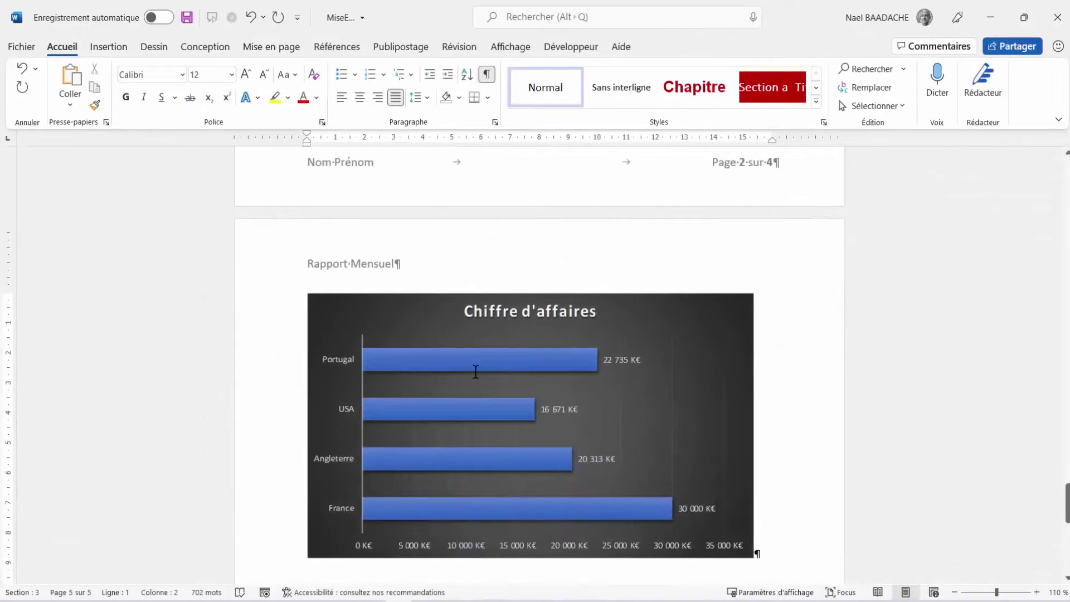
Update the linked "Chiffre d'affaires" chart on the last page from its Excel source, then deselect it.
{"action": "left_click", "coordinate": [476, 372]}
{"action": "key", "text": "F9"}
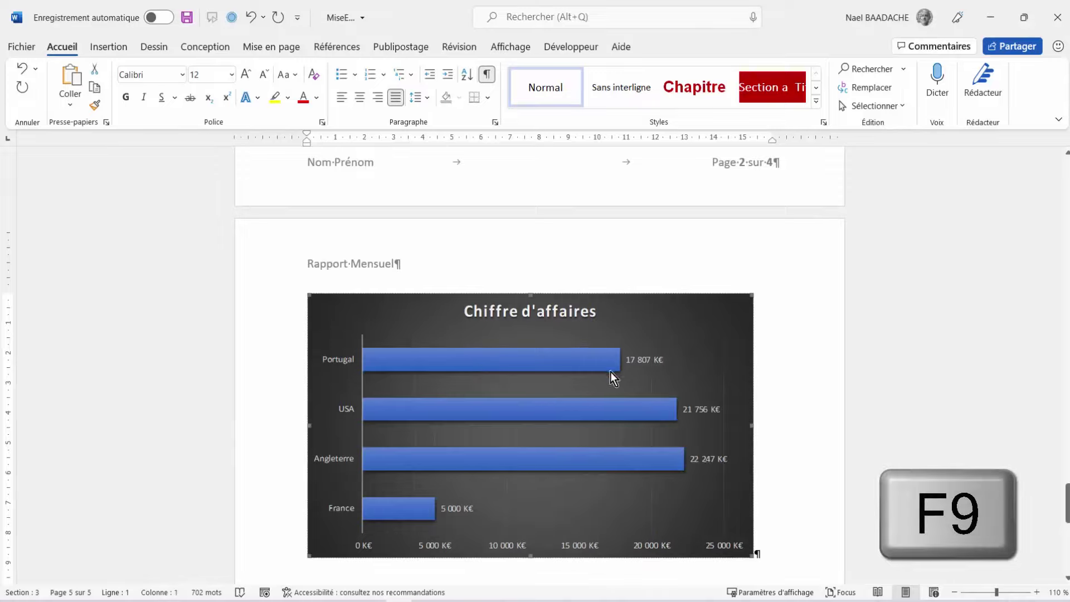
{"action": "left_click", "coordinate": [794, 538]}
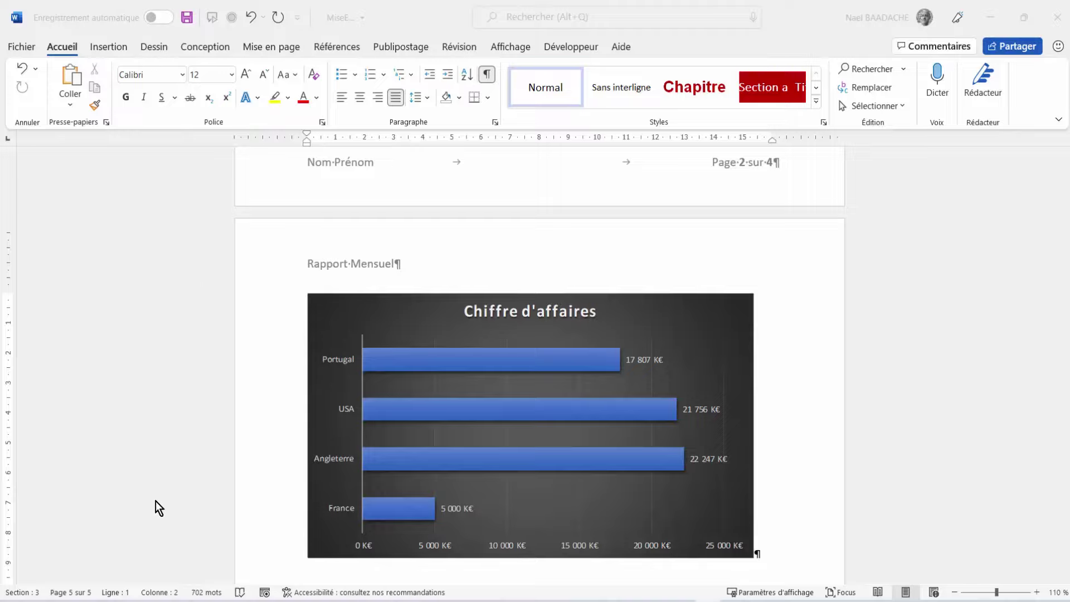
Turn off Lier au précédent for the section 3 header on the chart page, and return to the body text.
{"action": "scroll", "coordinate": [385, 461], "scroll_direction": "down", "scroll_amount": 10}
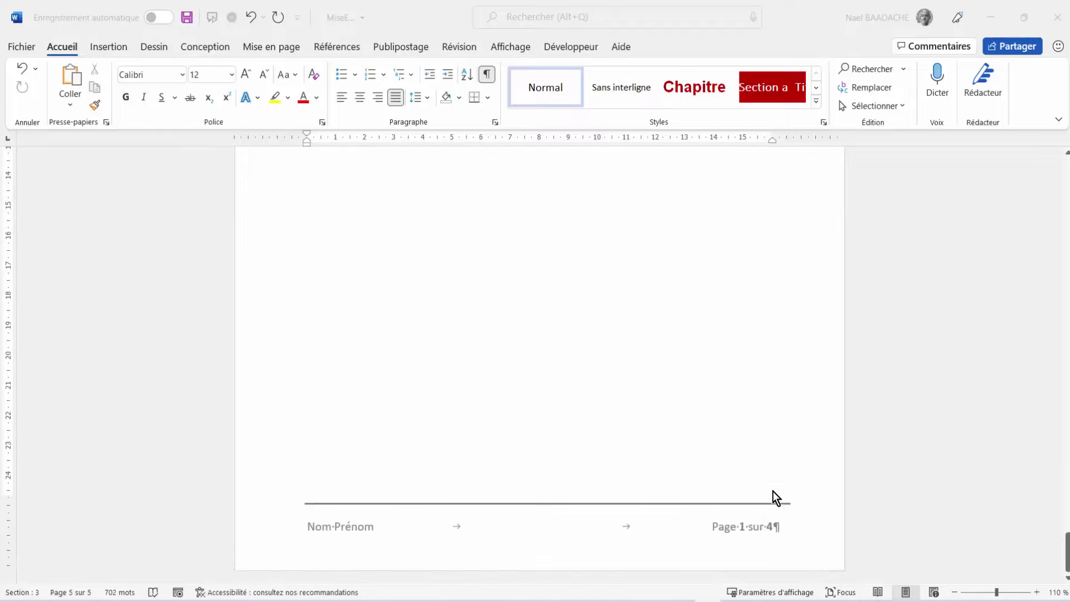
{"action": "scroll", "coordinate": [799, 437], "scroll_direction": "up", "scroll_amount": 10}
{"action": "scroll", "coordinate": [801, 438], "scroll_direction": "up", "scroll_amount": 5}
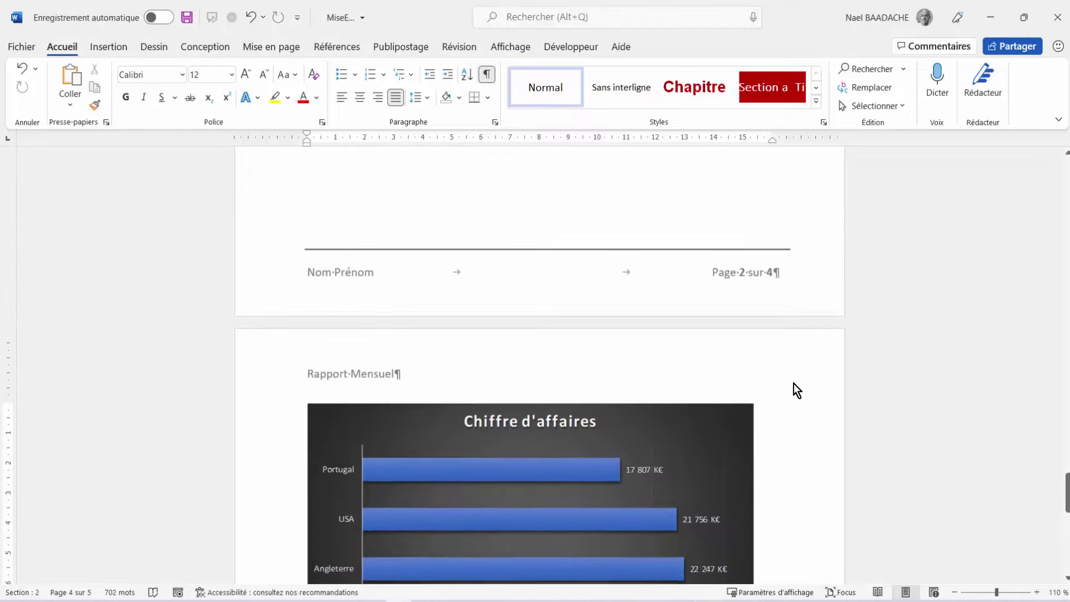
{"action": "double_click", "coordinate": [794, 383]}
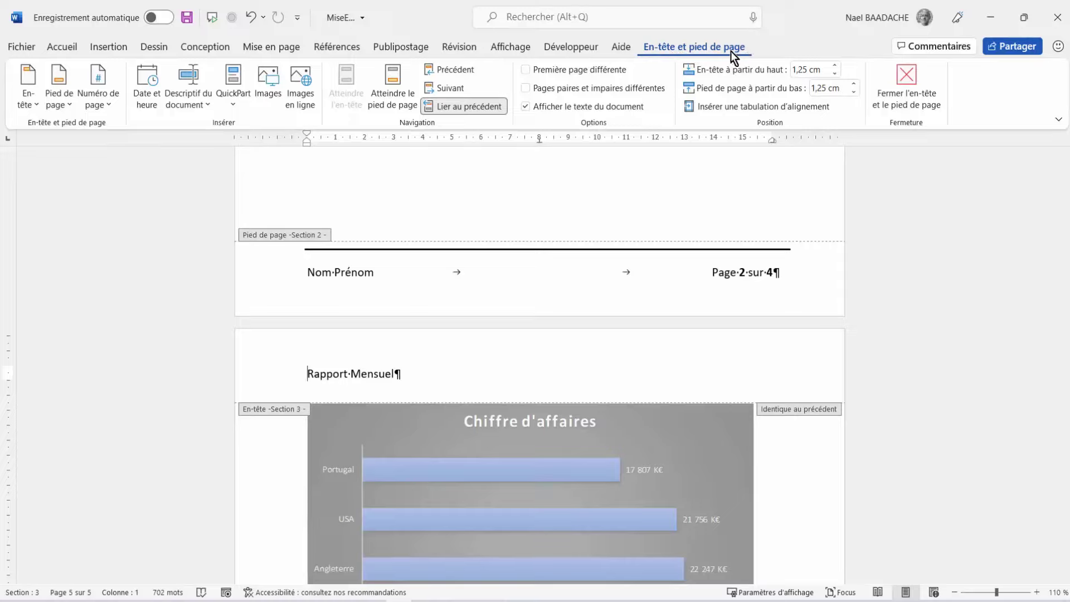
{"action": "left_click", "coordinate": [447, 108]}
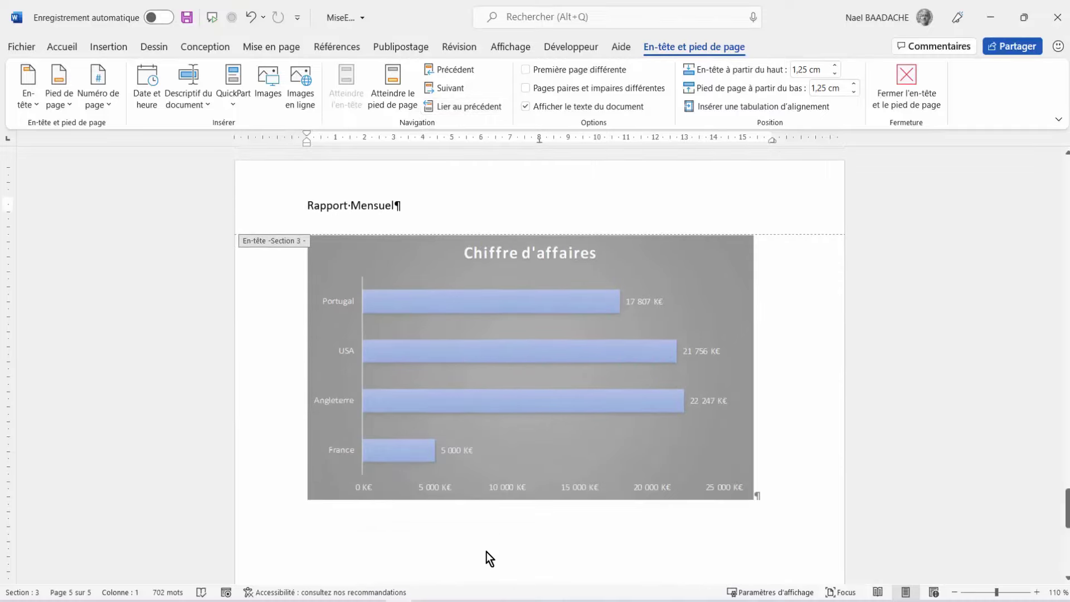
{"action": "double_click", "coordinate": [487, 549]}
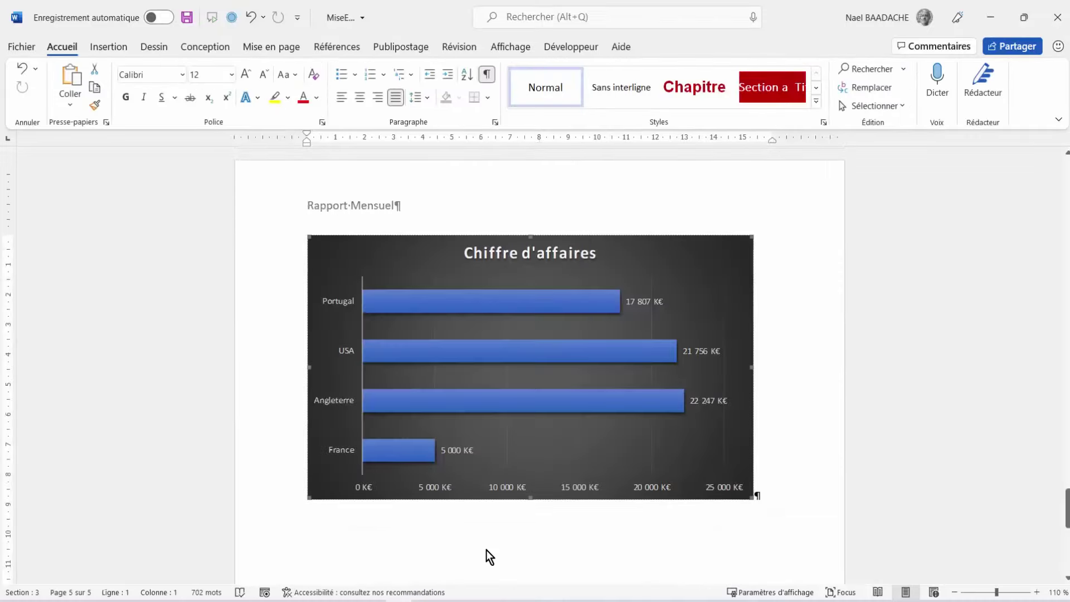
Set the page orientation of section 3, which holds the chart, to Paysage.
{"action": "left_click", "coordinate": [272, 48]}
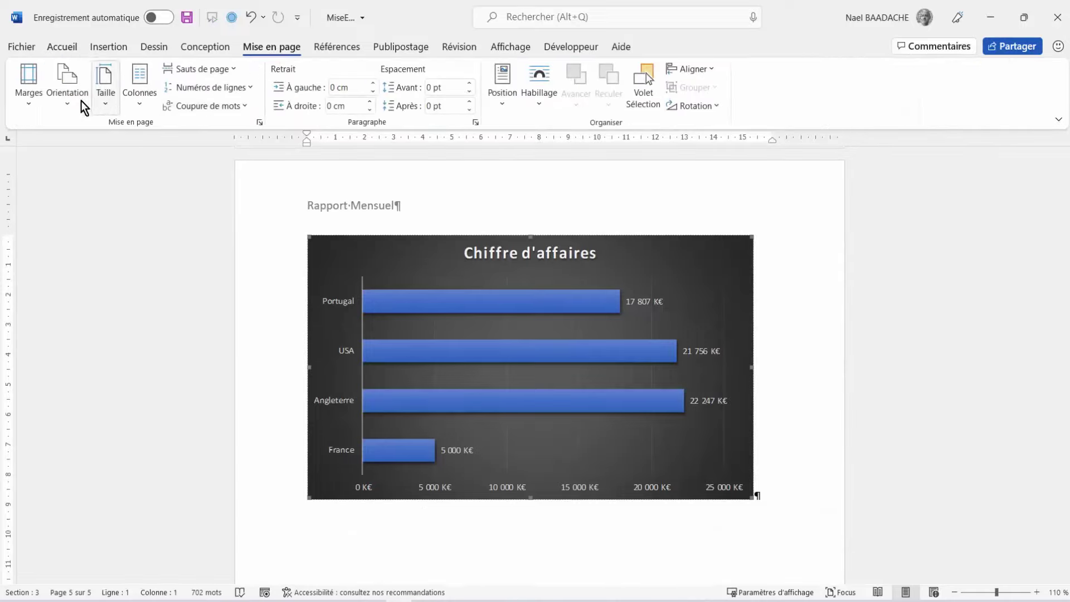
{"action": "left_click", "coordinate": [74, 103]}
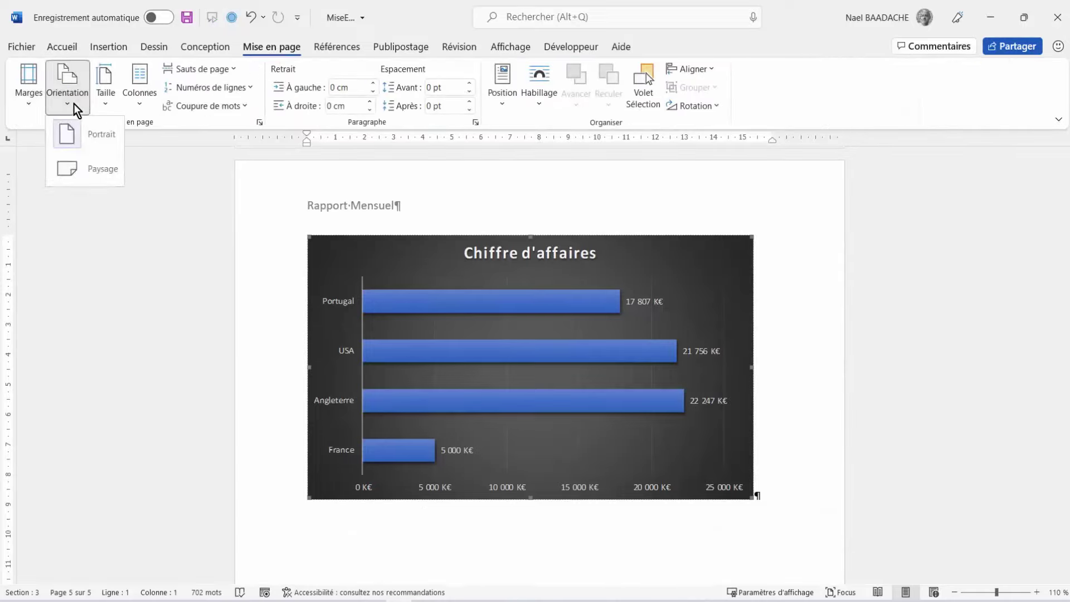
{"action": "left_click", "coordinate": [83, 173]}
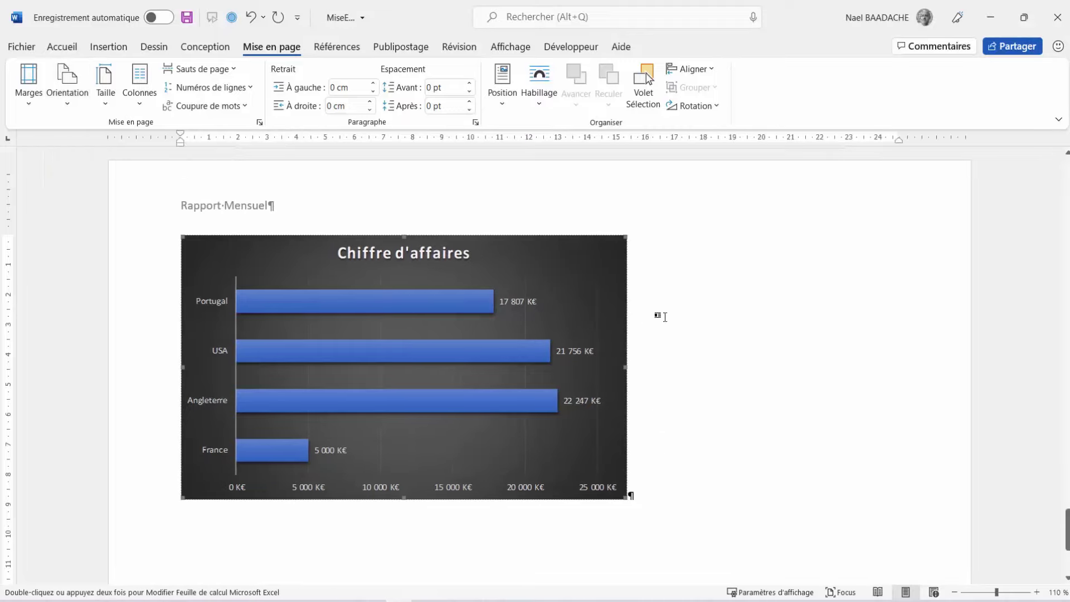
Review the page orientation throughout the document, from the chart page back to the cover page and down again.
{"action": "scroll", "coordinate": [665, 316], "scroll_direction": "up", "scroll_amount": 6}
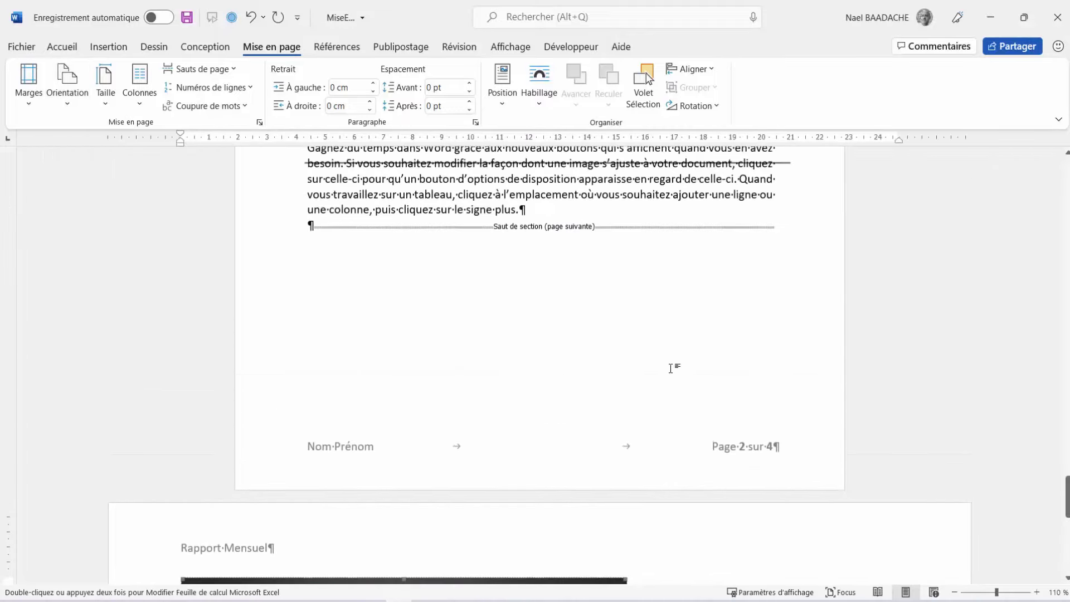
{"action": "scroll", "coordinate": [670, 367], "scroll_direction": "up", "scroll_amount": 15}
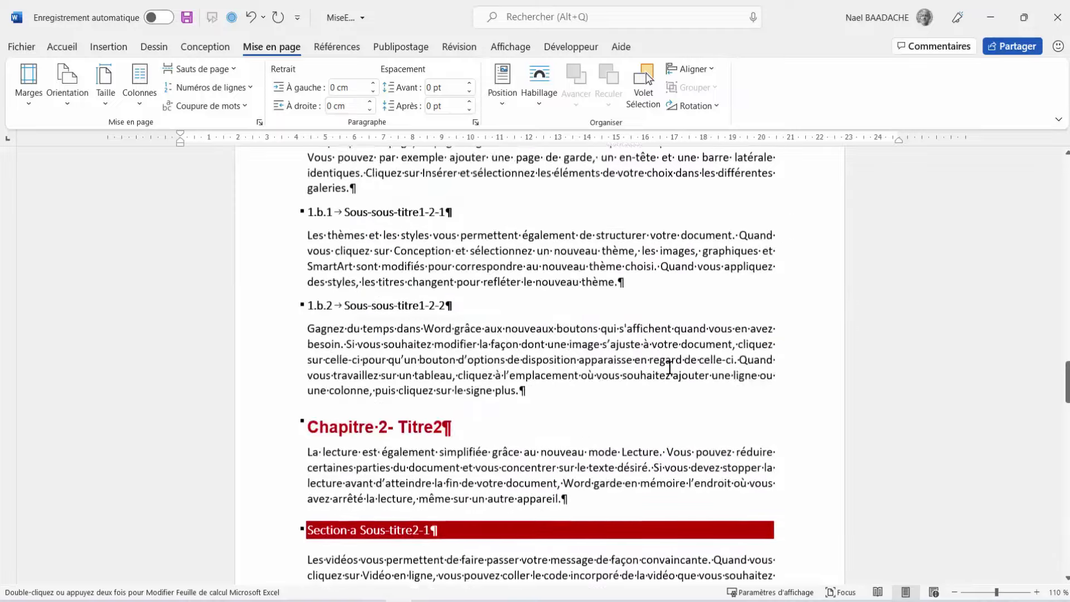
{"action": "scroll", "coordinate": [670, 368], "scroll_direction": "up", "scroll_amount": 20}
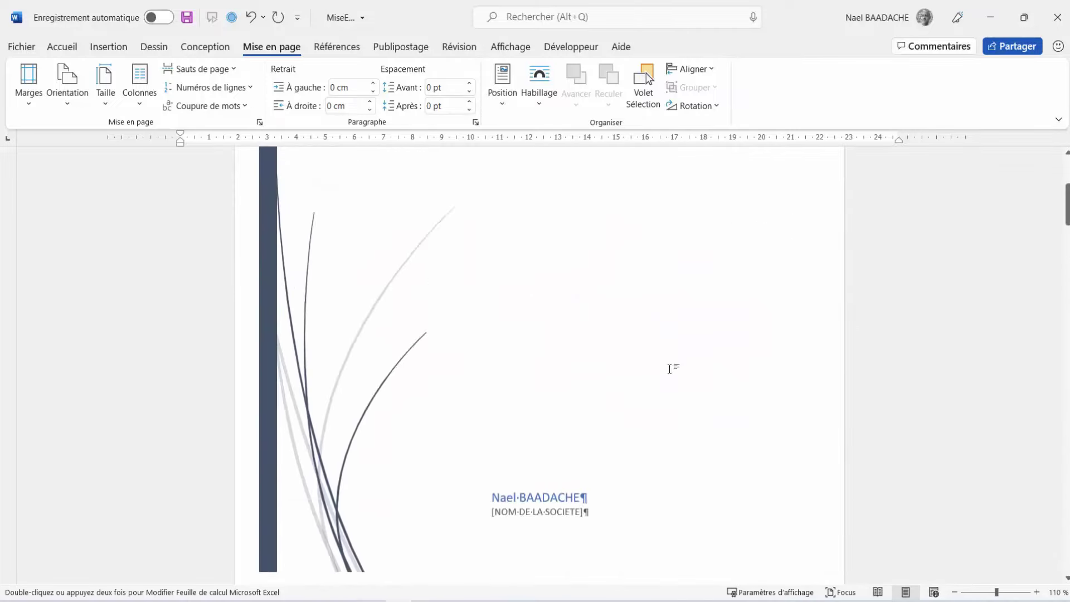
{"action": "scroll", "coordinate": [669, 368], "scroll_direction": "down", "scroll_amount": 20}
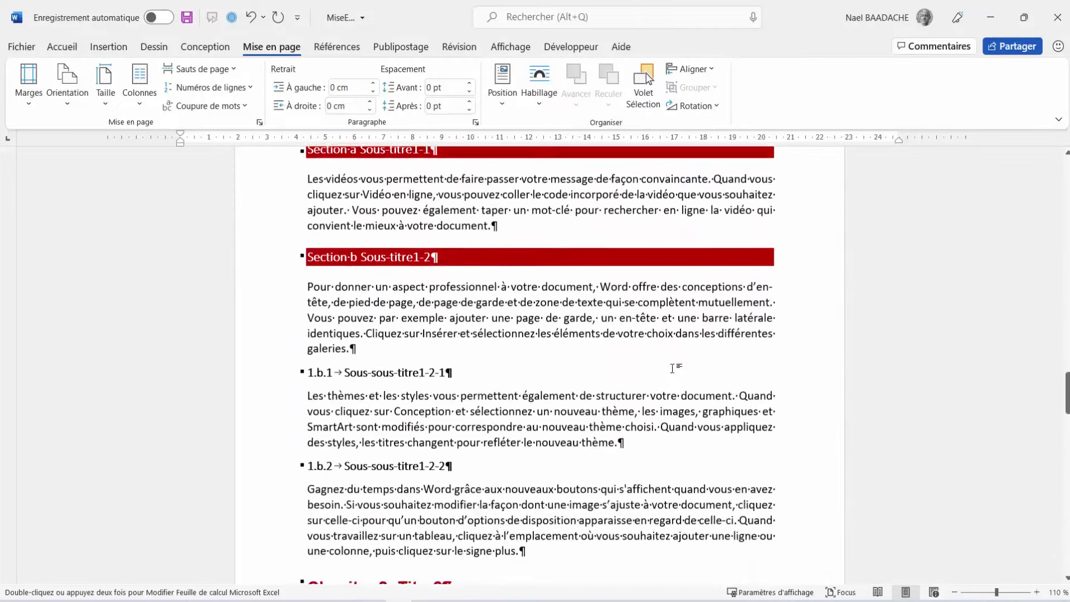
{"action": "scroll", "coordinate": [673, 368], "scroll_direction": "down", "scroll_amount": 20}
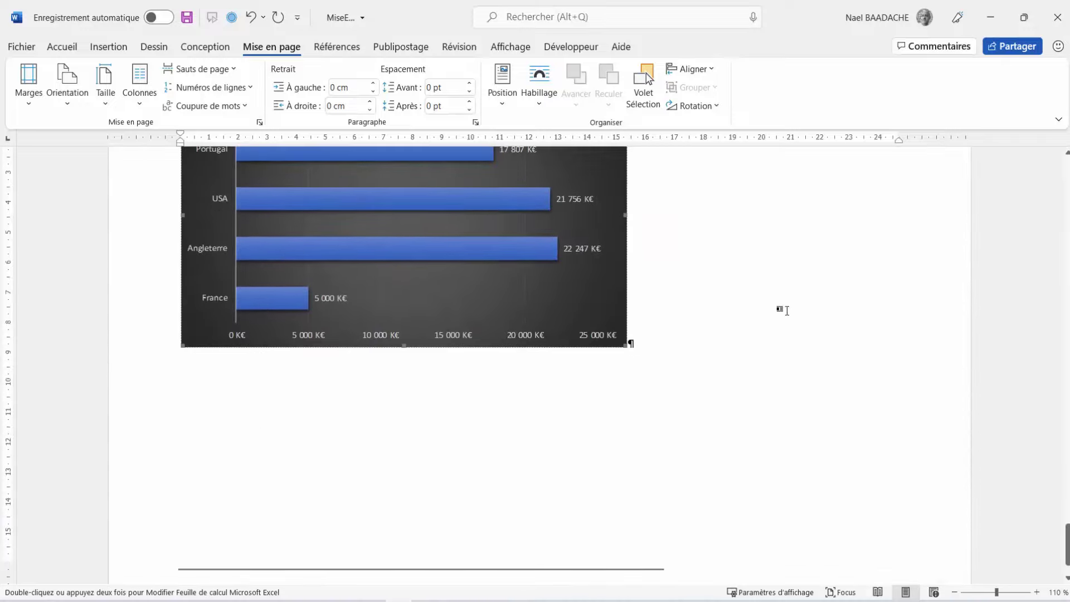
{"action": "scroll", "coordinate": [527, 377], "scroll_direction": "up", "scroll_amount": 3}
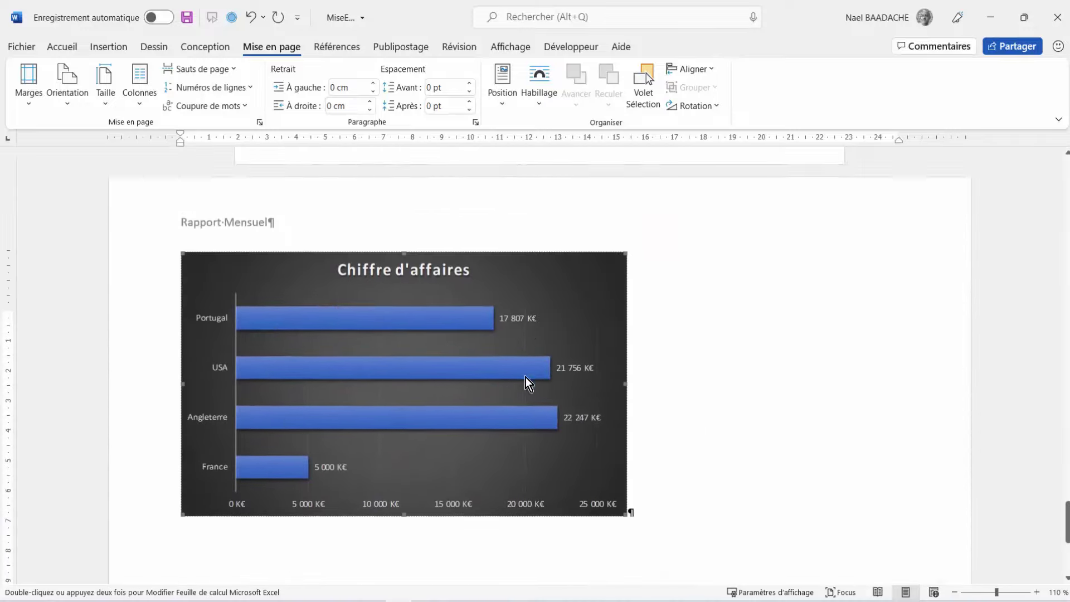
{"action": "scroll", "coordinate": [526, 377], "scroll_direction": "up", "scroll_amount": 3}
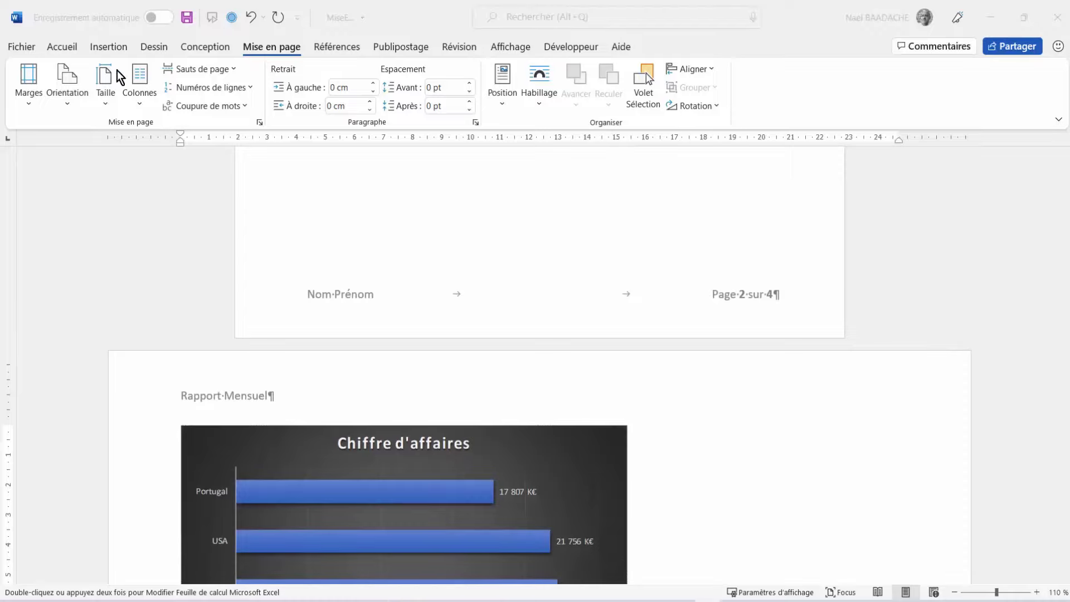
Export the document as a PDF named MiseEnFormeTexteVierge in the Word Formation folder, keeping the Standard optimization.
{"action": "left_click", "coordinate": [21, 46]}
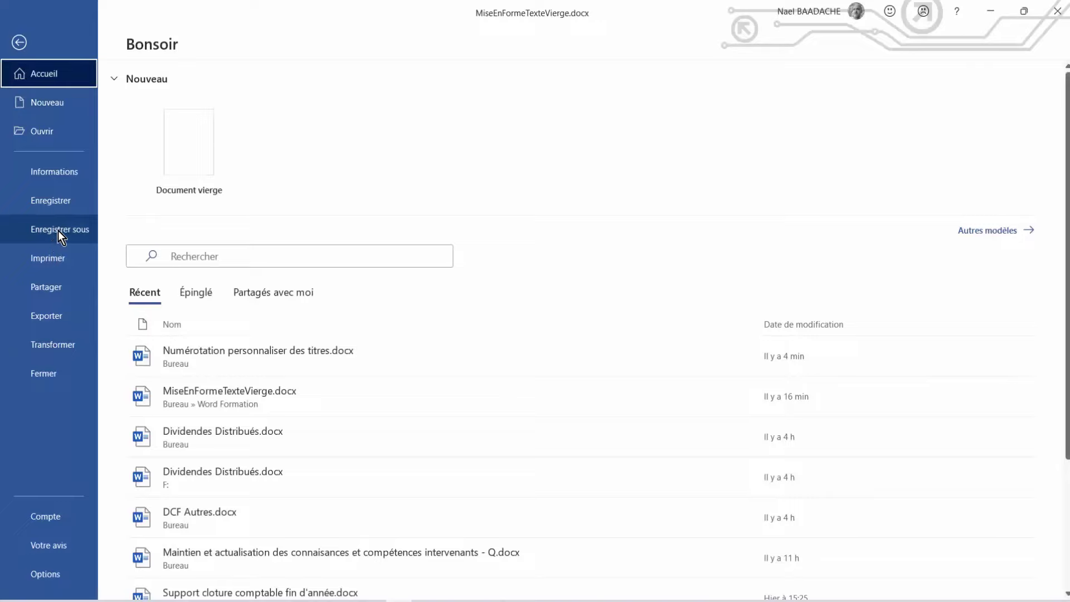
{"action": "left_click", "coordinate": [44, 320]}
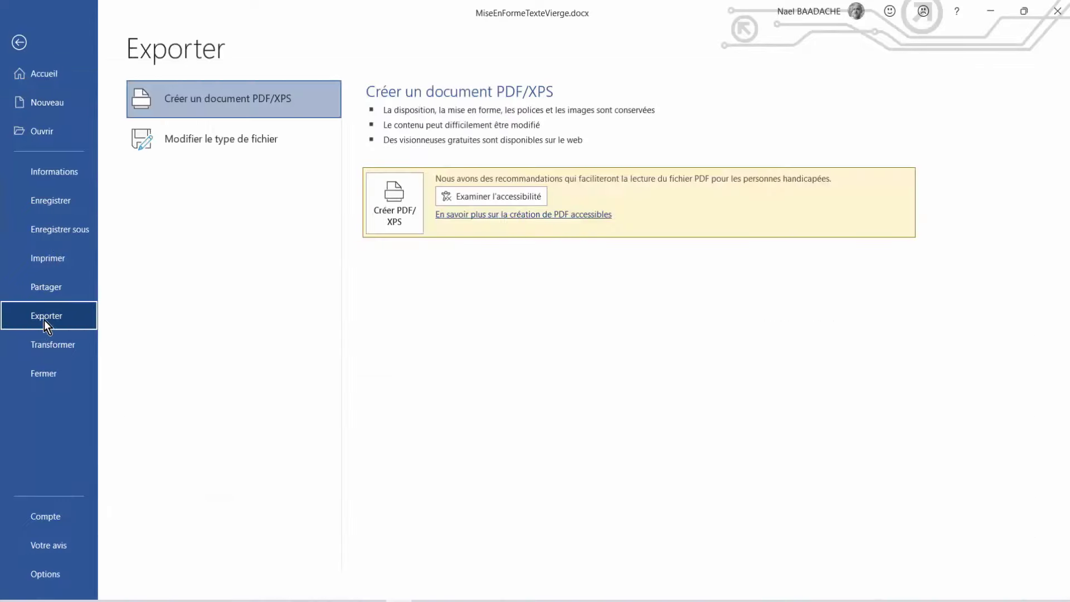
{"action": "left_click", "coordinate": [212, 100]}
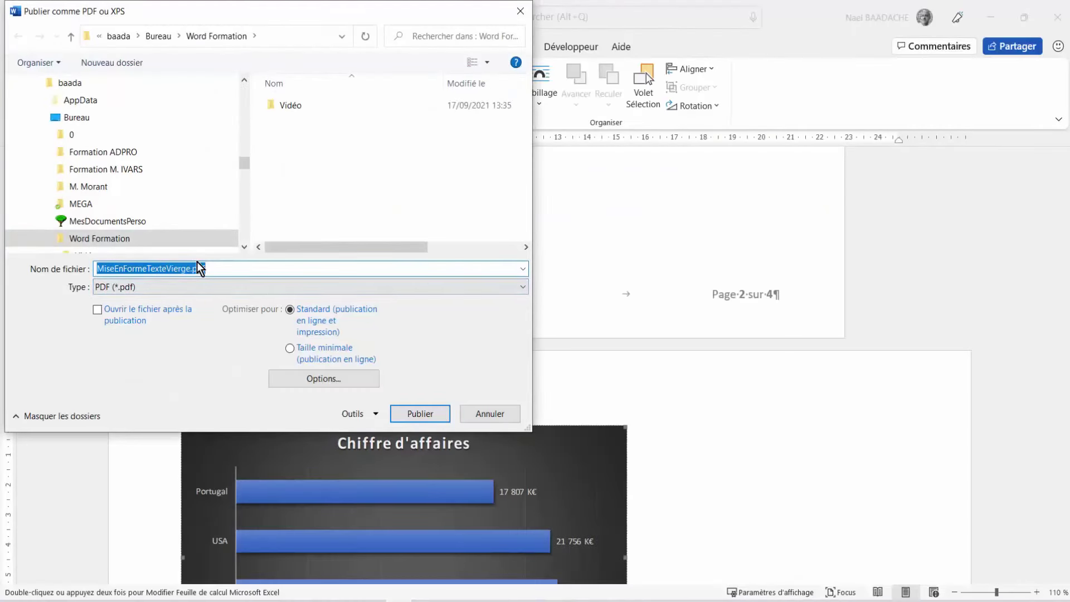
{"action": "left_click", "coordinate": [424, 416]}
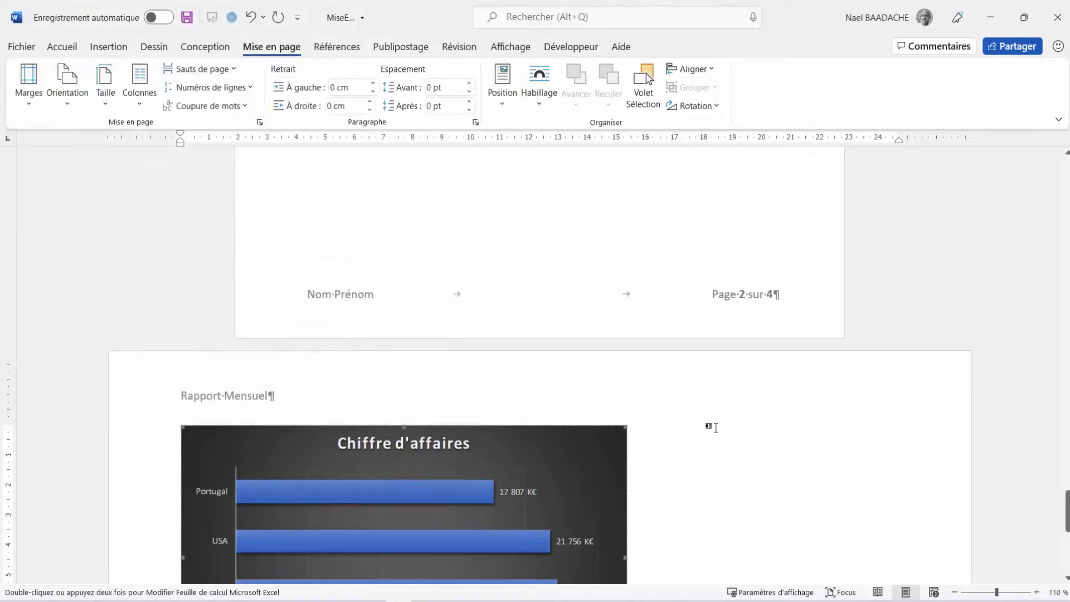
{"action": "left_click", "coordinate": [715, 428]}
{"action": "scroll", "coordinate": [716, 428], "scroll_direction": "down", "scroll_amount": 2}
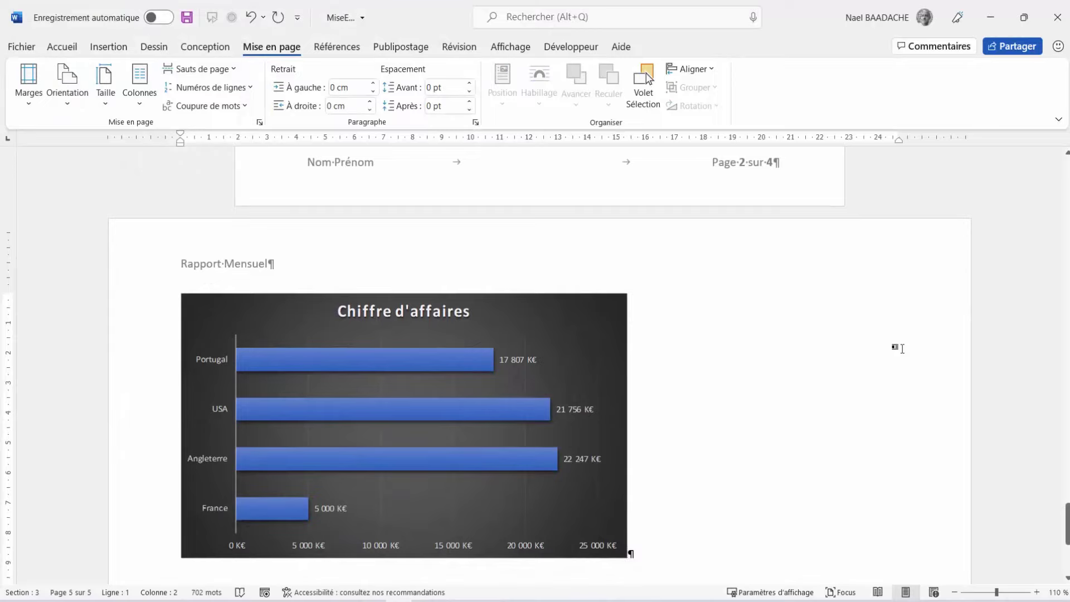
{"action": "scroll", "coordinate": [854, 414], "scroll_direction": "up", "scroll_amount": 12}
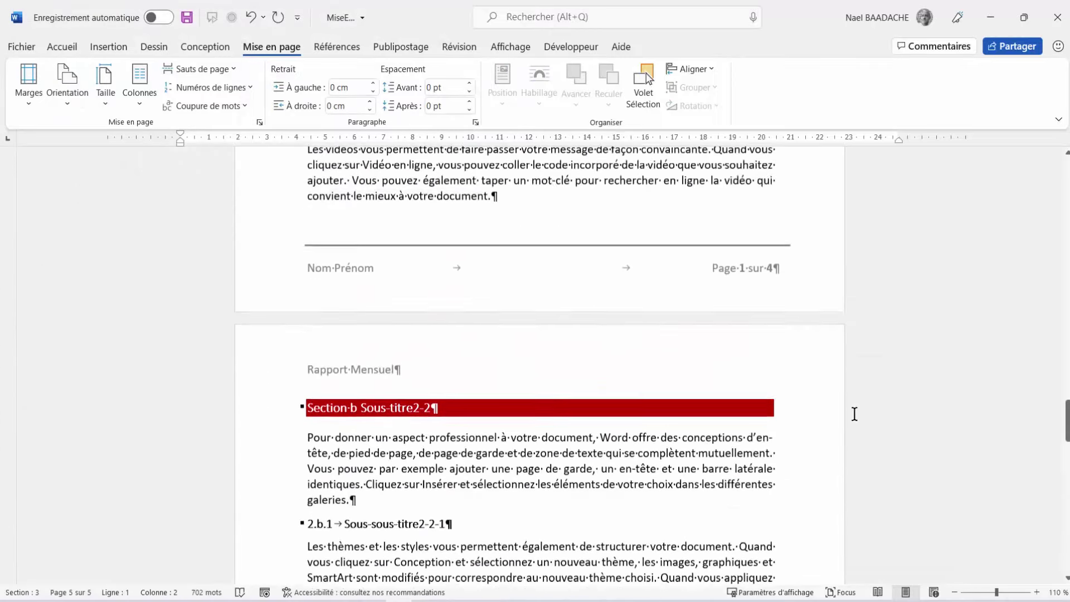
{"action": "scroll", "coordinate": [855, 413], "scroll_direction": "up", "scroll_amount": 6}
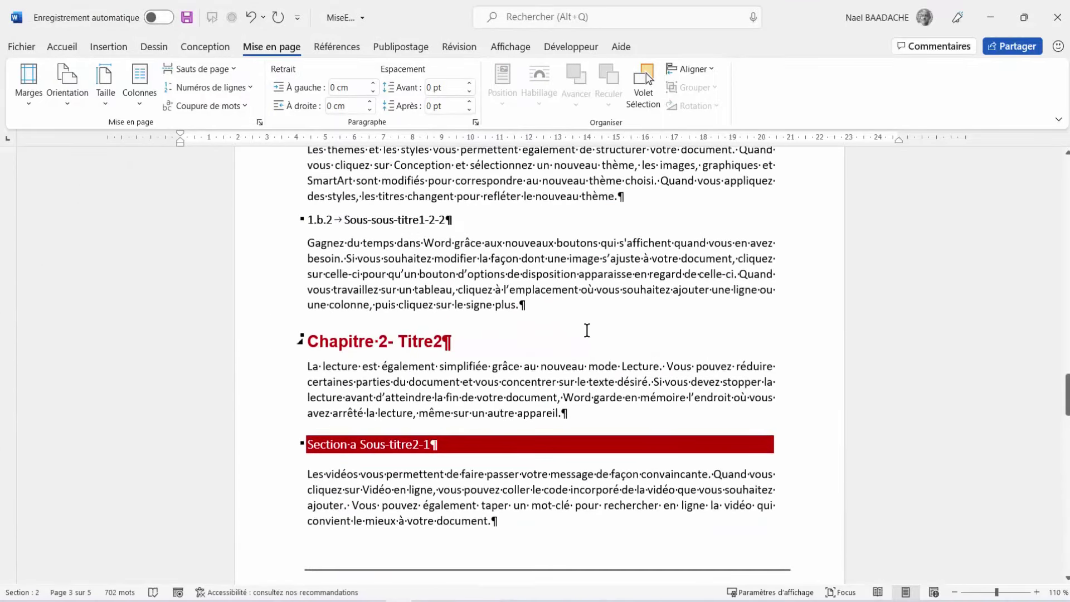